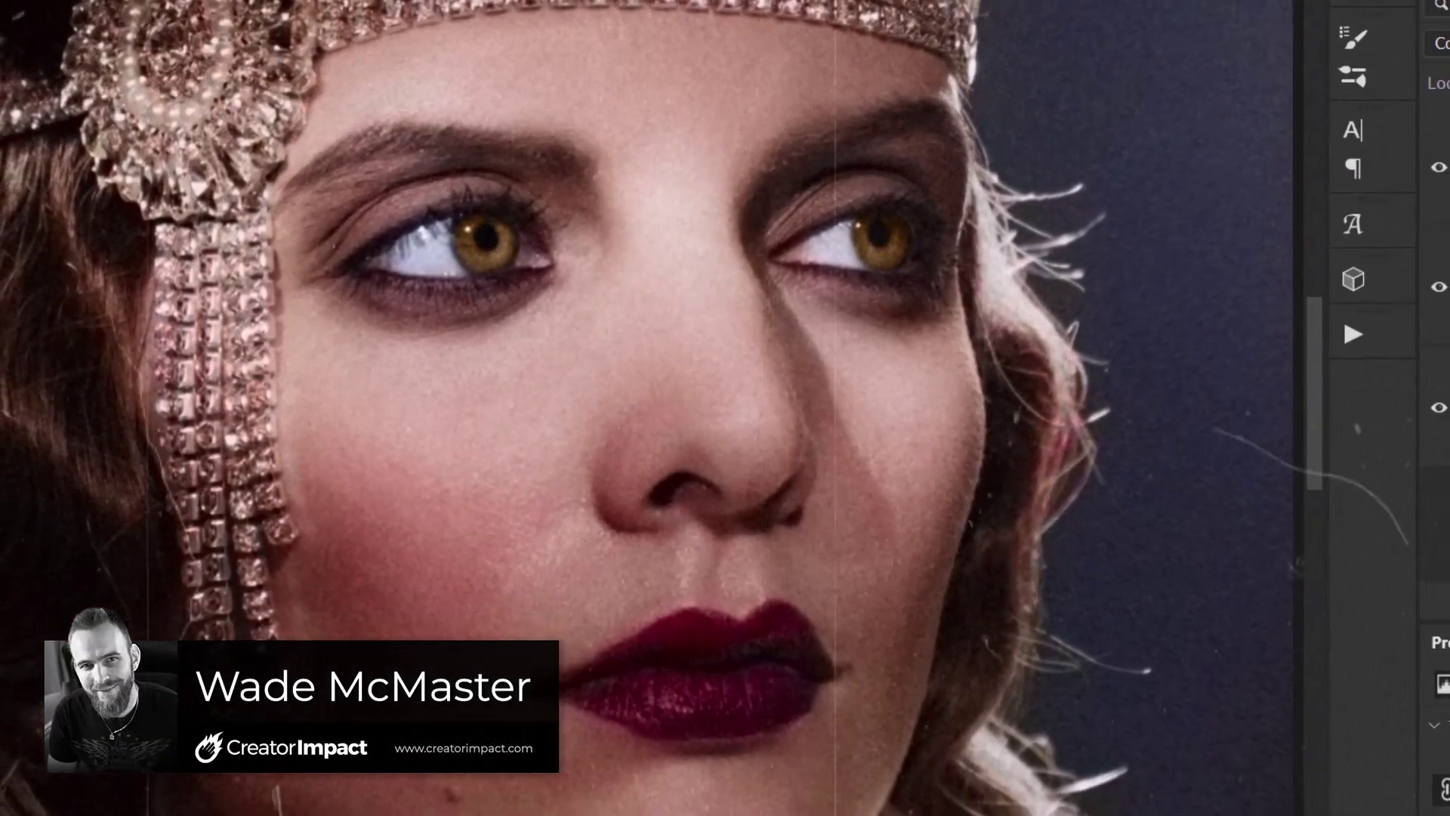
Use Hue/Saturation to move the eyes from green to amber, then view the black-and-white portrait
{"action": "left_click", "coordinate": [8, 4]}
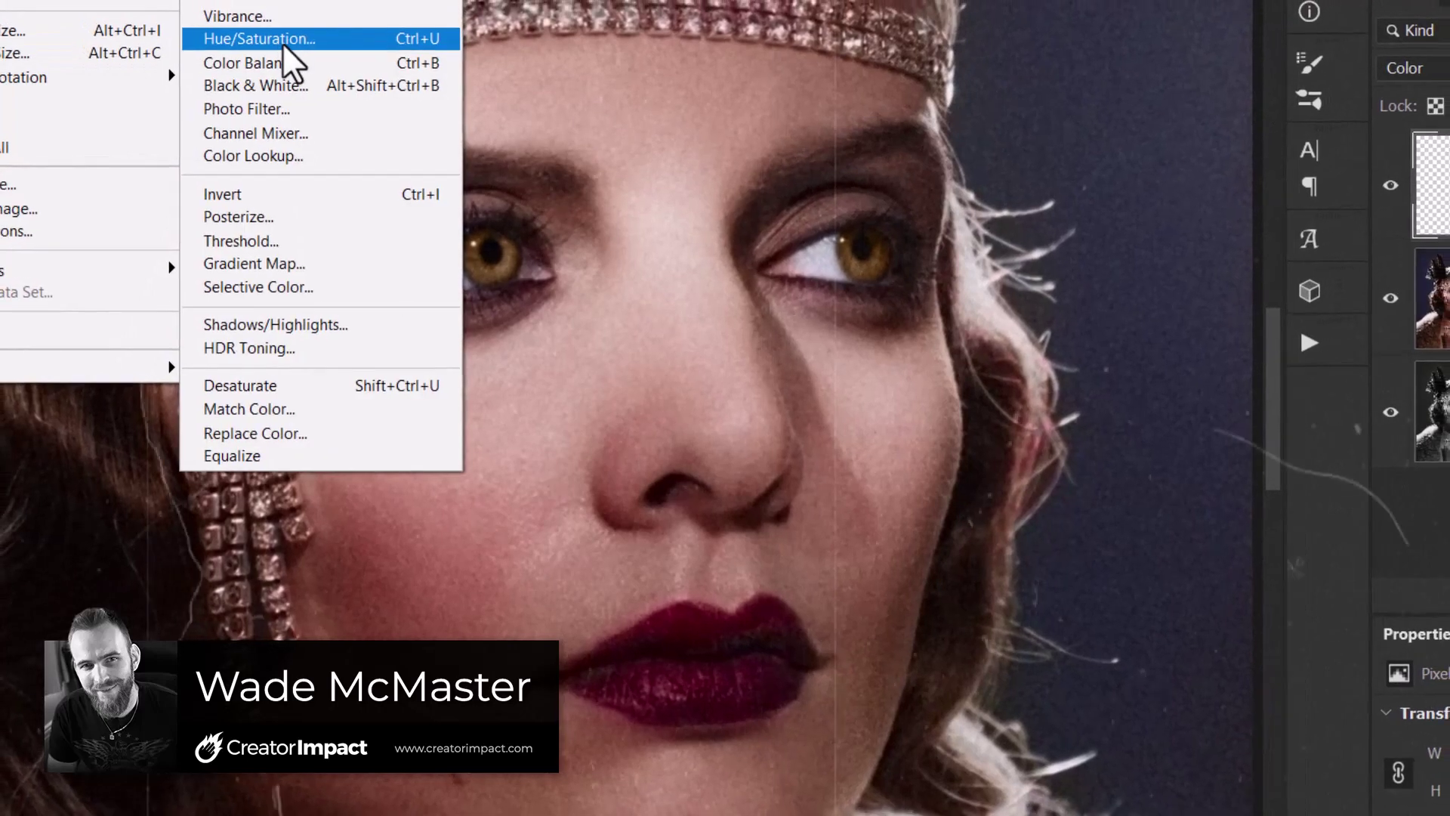
{"action": "left_click", "coordinate": [284, 47]}
{"action": "left_click_drag", "start_coordinate": [1359, 525], "coordinate": [1307, 504]}
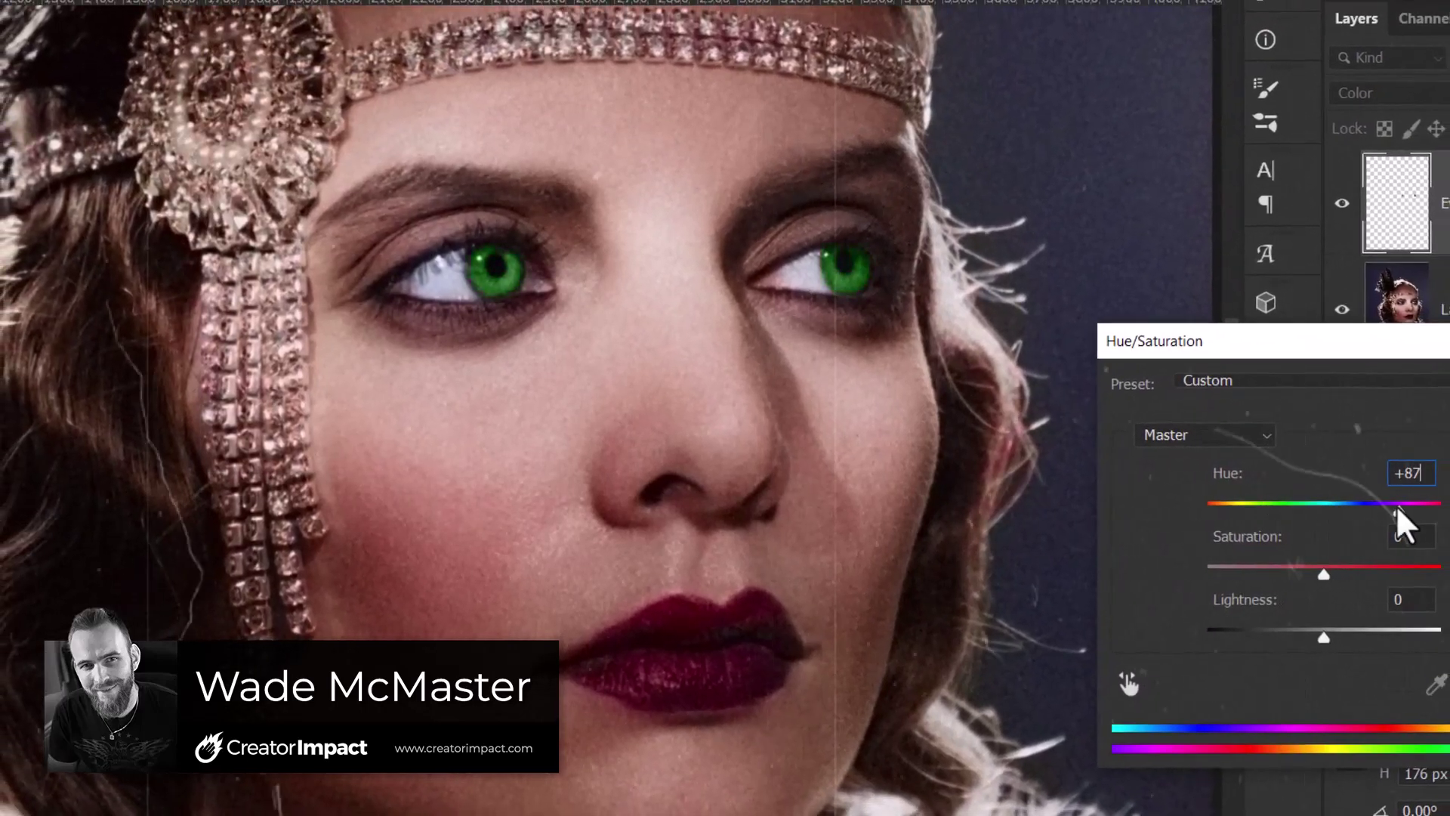
{"action": "left_click_drag", "start_coordinate": [1323, 574], "coordinate": [1269, 573]}
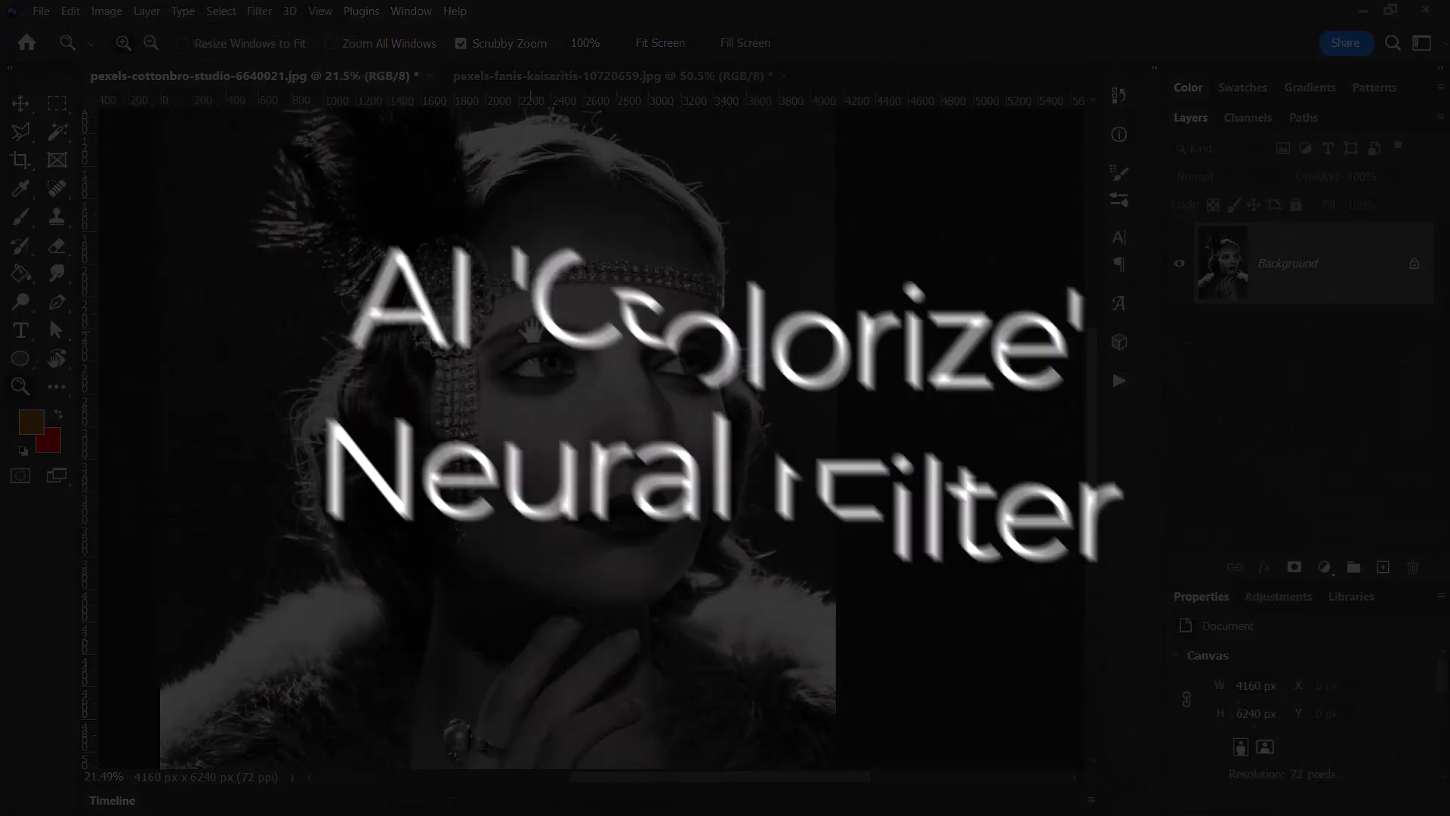
{"action": "left_click_drag", "start_coordinate": [543, 365], "coordinate": [549, 353]}
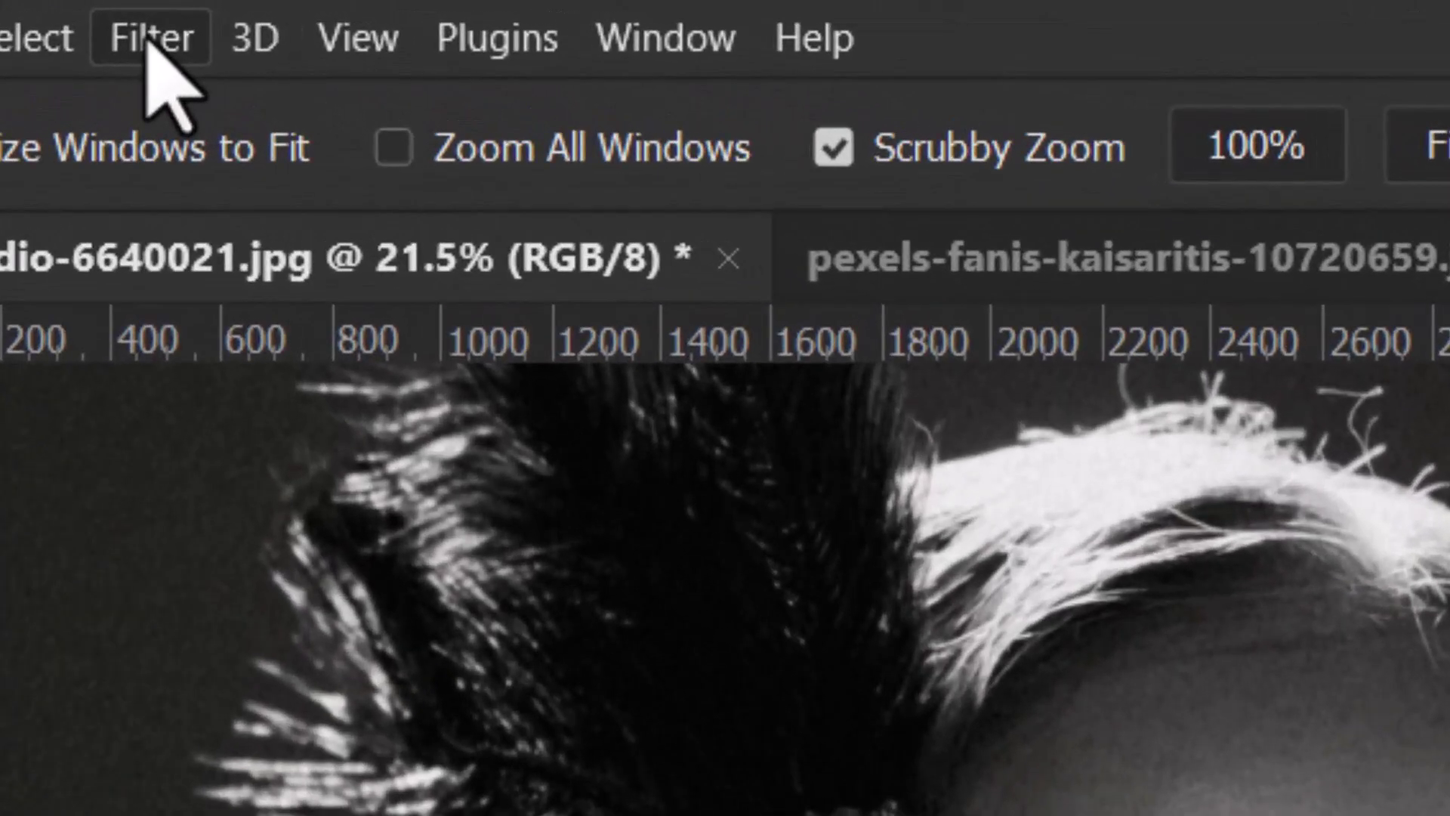
Switch on the Colorize filter in Filter > Neural Filters for the flapper portrait
{"action": "left_click", "coordinate": [259, 12]}
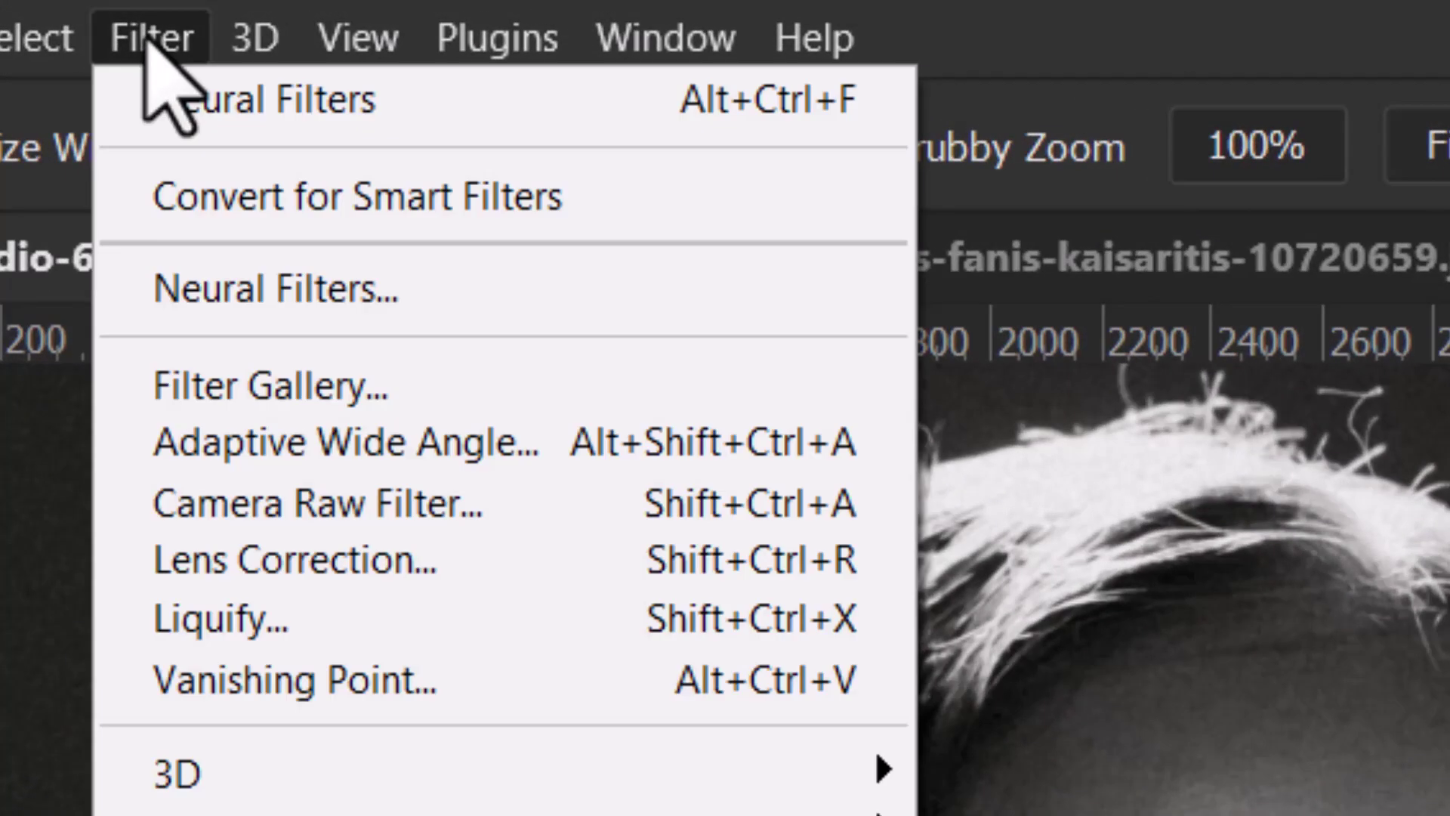
{"action": "left_click", "coordinate": [243, 308]}
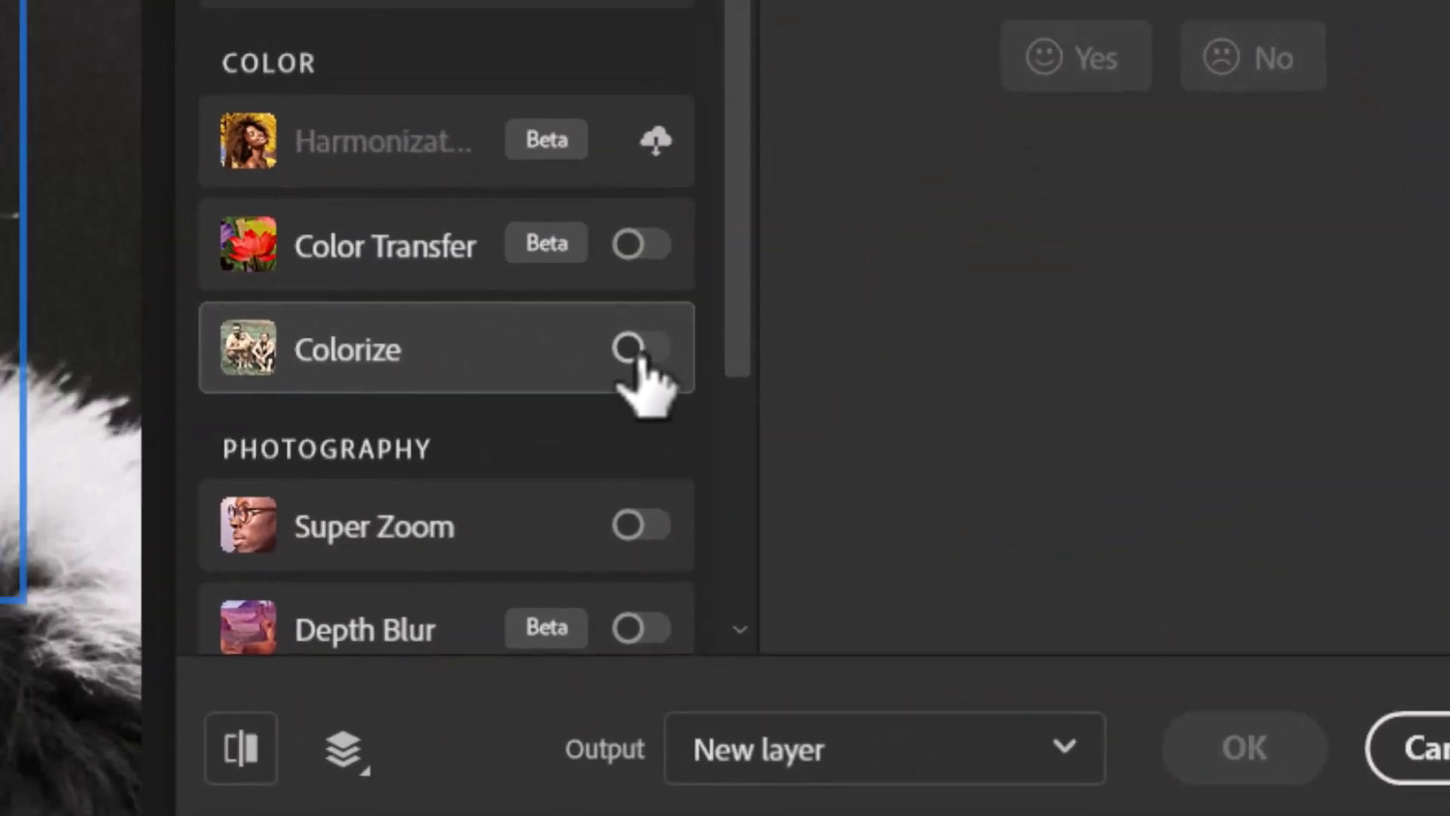
{"action": "left_click", "coordinate": [588, 331]}
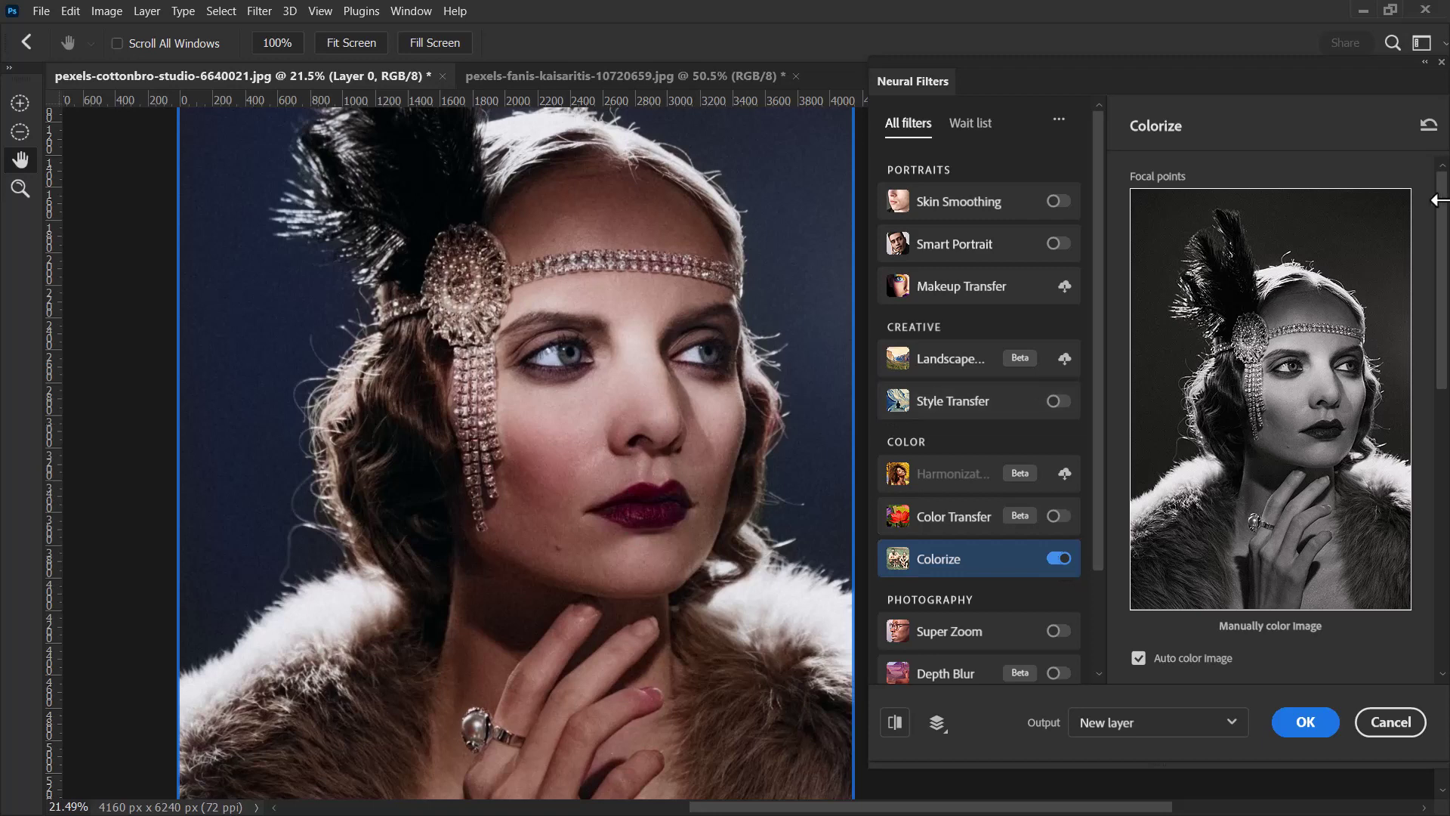
Set Colorize Cyan/Red to +6 and Yellow/Blue to -3, keeping full colorized photo output
{"action": "left_click_drag", "start_coordinate": [1443, 215], "coordinate": [1445, 461]}
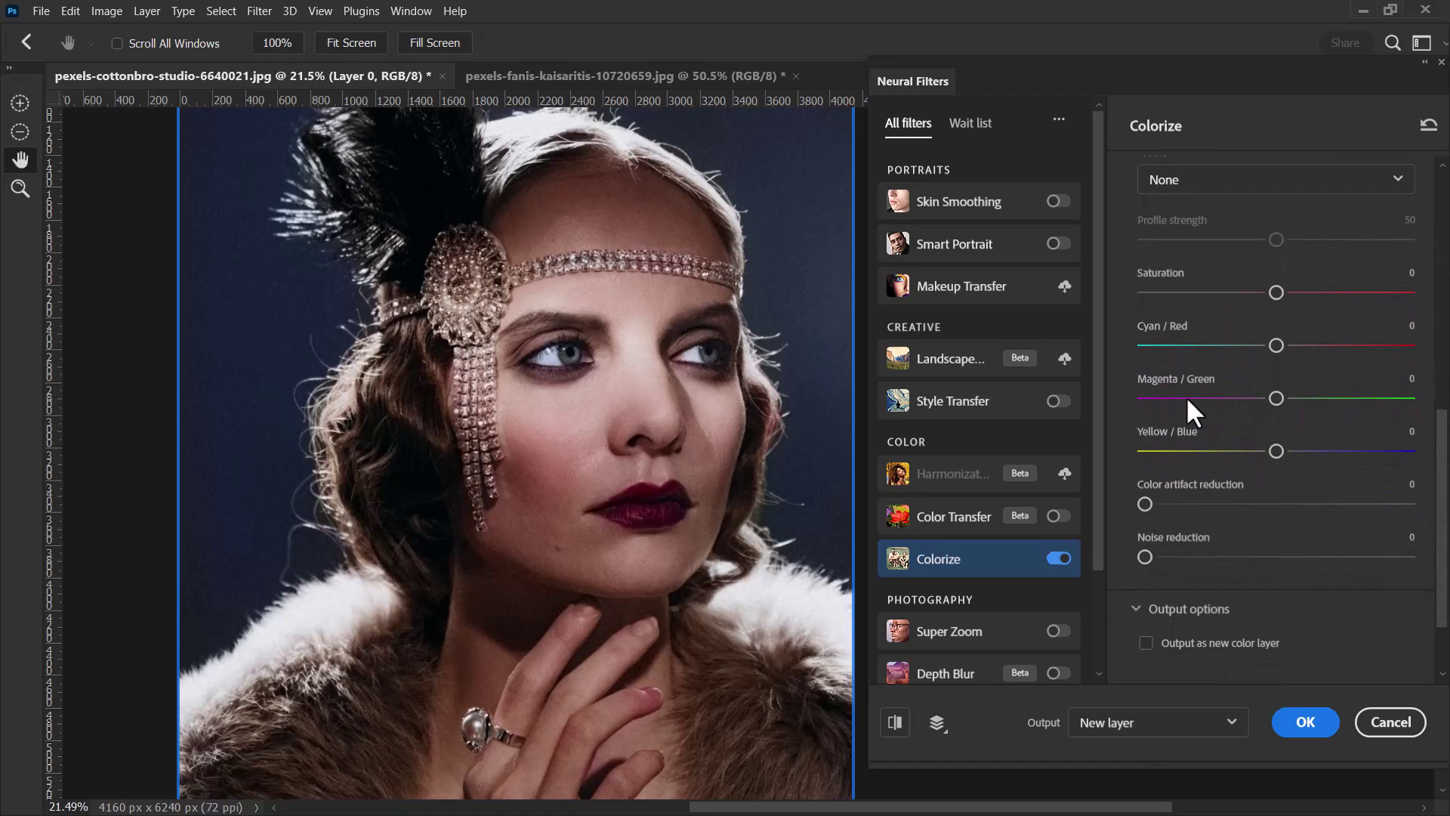
{"action": "left_click", "coordinate": [1293, 345]}
{"action": "left_click_drag", "start_coordinate": [1277, 398], "coordinate": [1407, 398]}
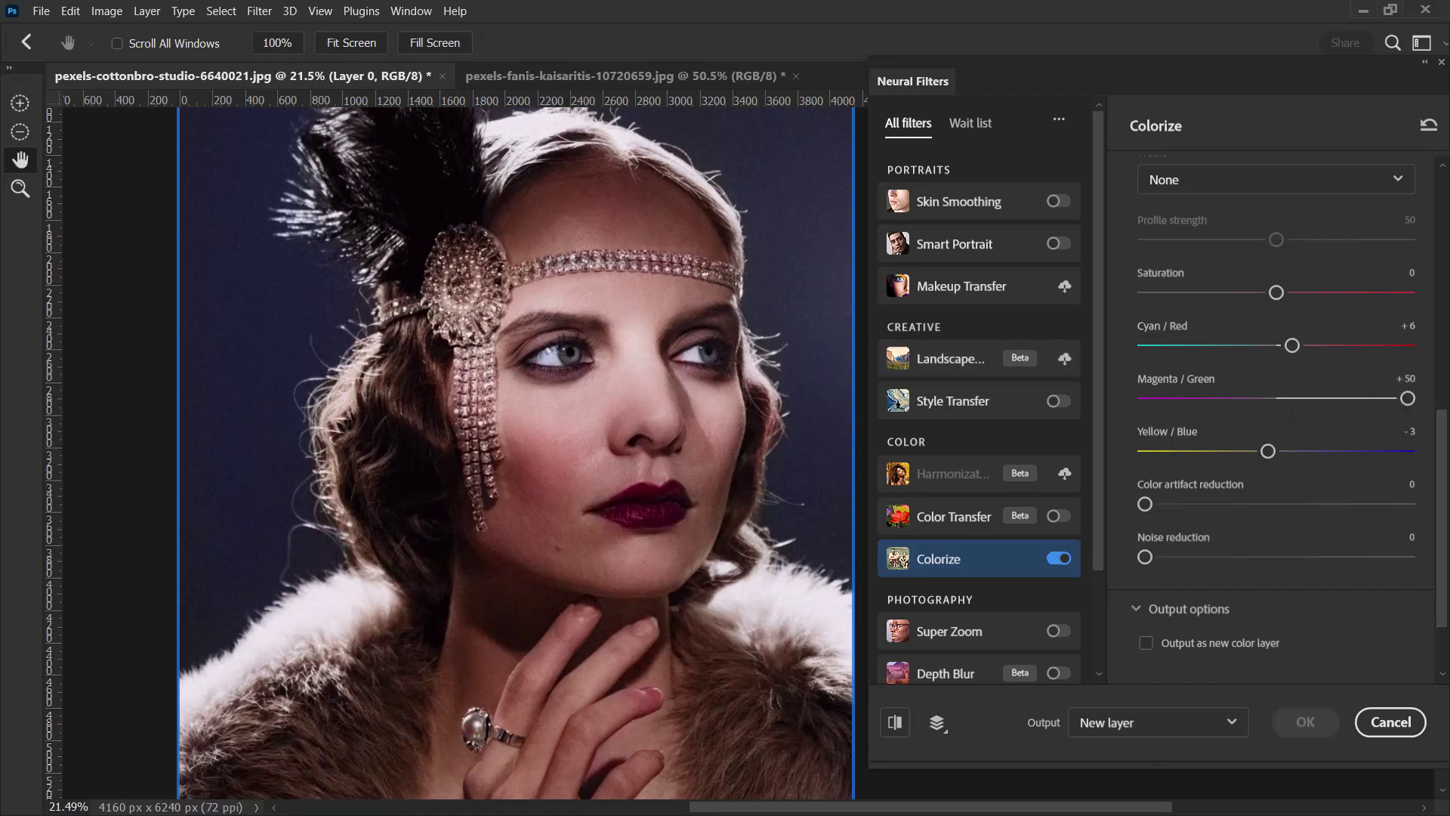
{"action": "left_click", "coordinate": [1148, 401]}
{"action": "left_click", "coordinate": [1276, 398]}
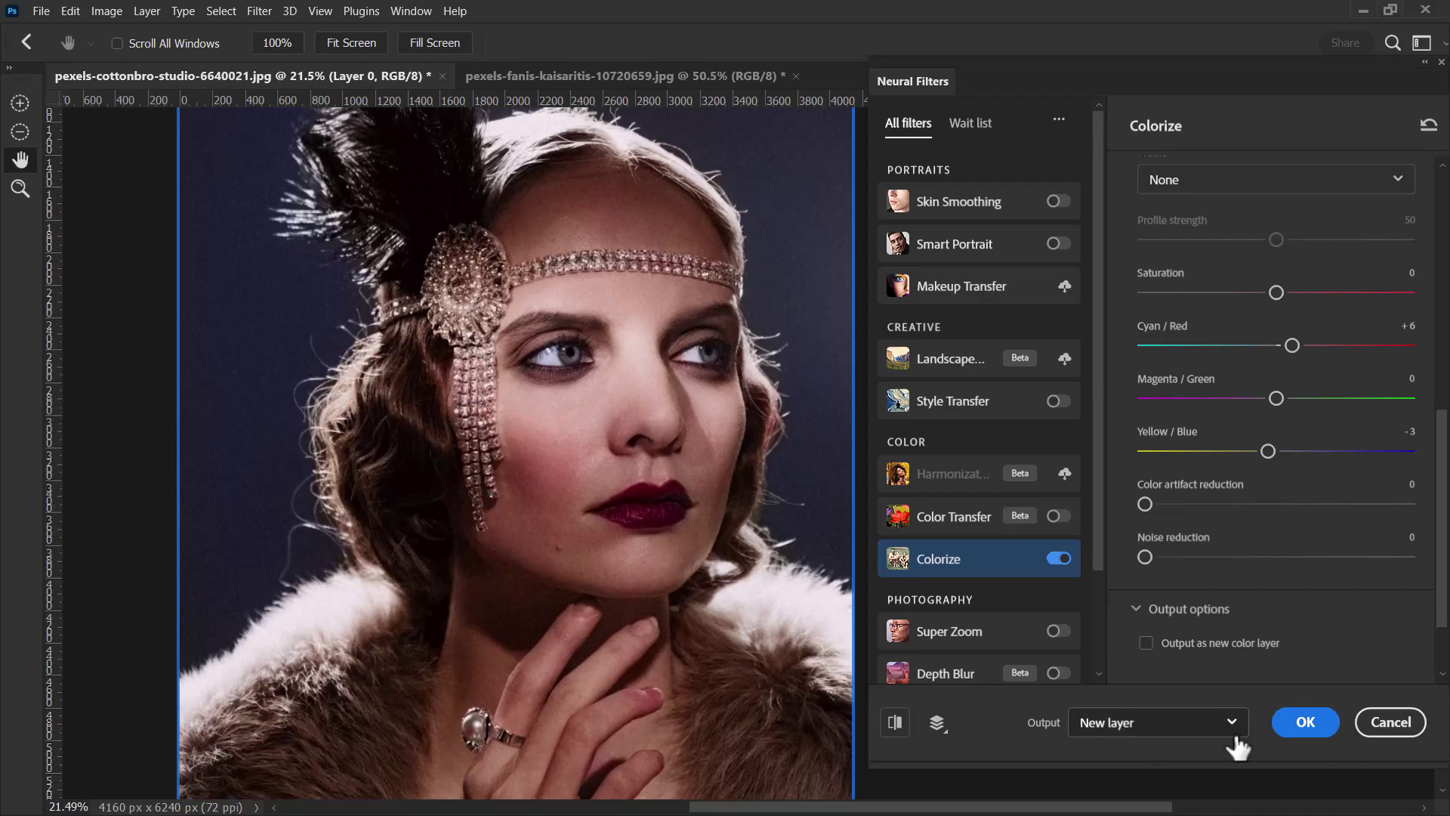
{"action": "left_click", "coordinate": [1145, 643]}
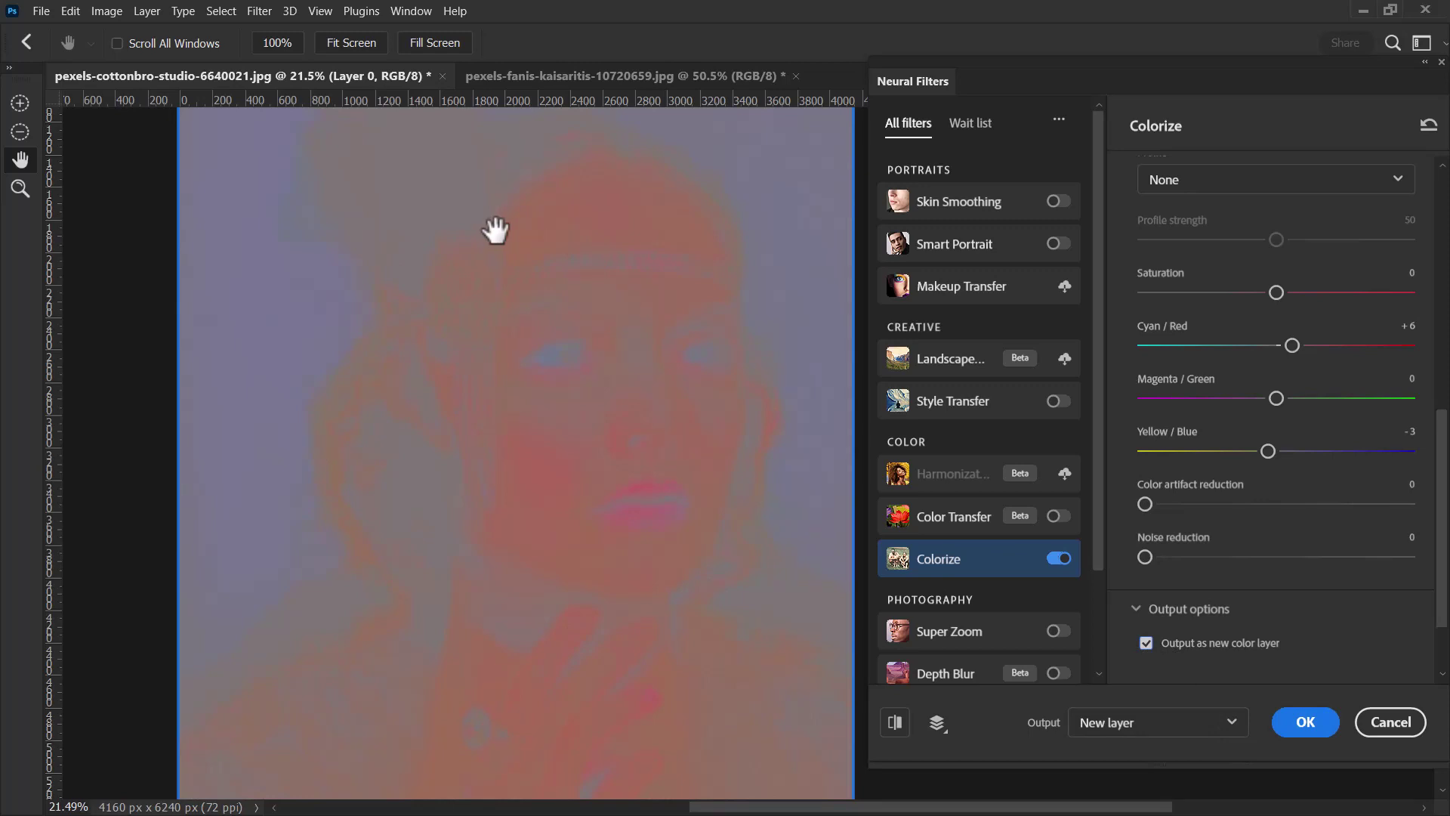
{"action": "left_click", "coordinate": [1146, 643]}
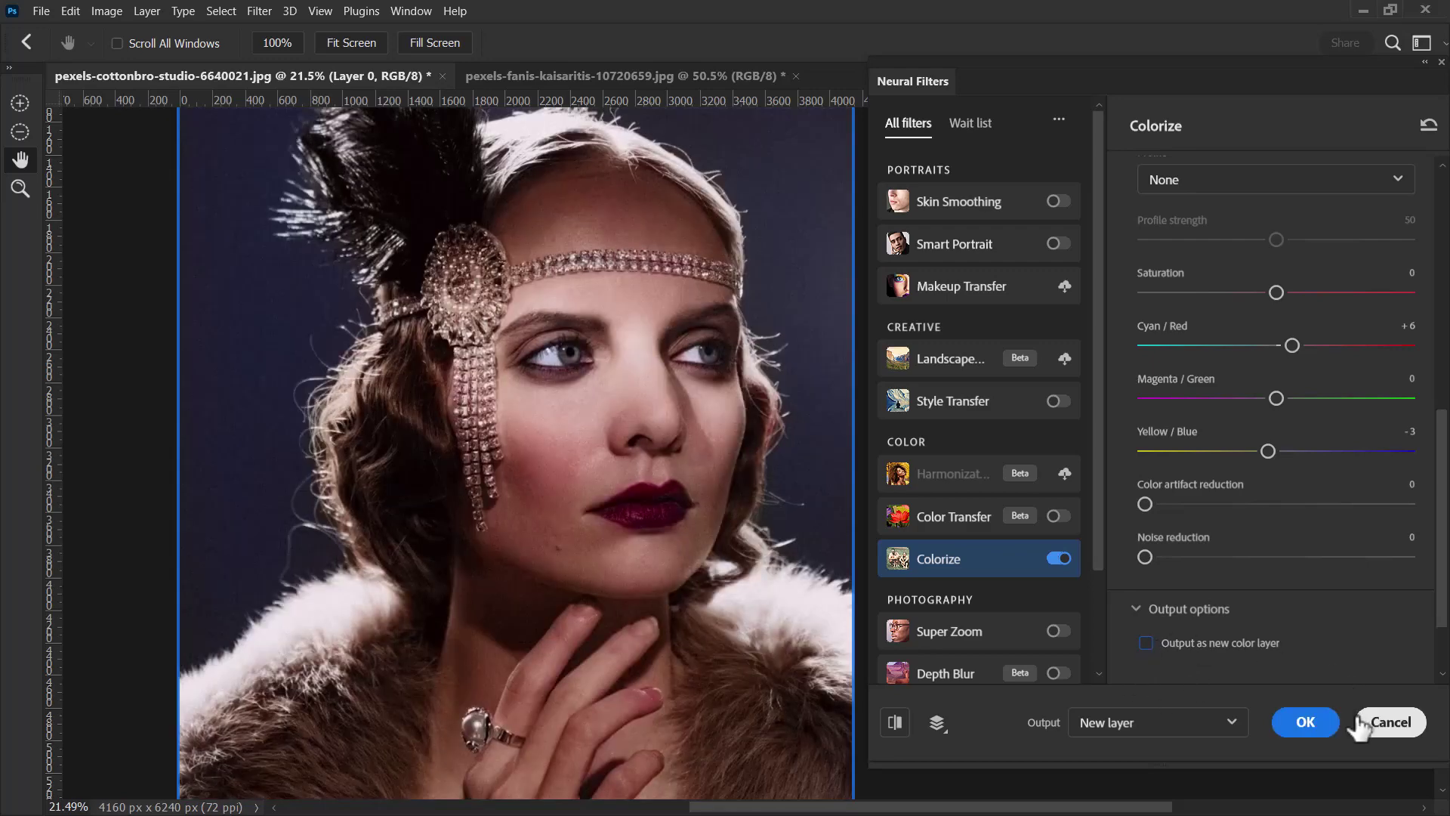
Apply colorization as Layer 1, compare it against the original, and zoom onto the left eye
{"action": "left_click", "coordinate": [1306, 723]}
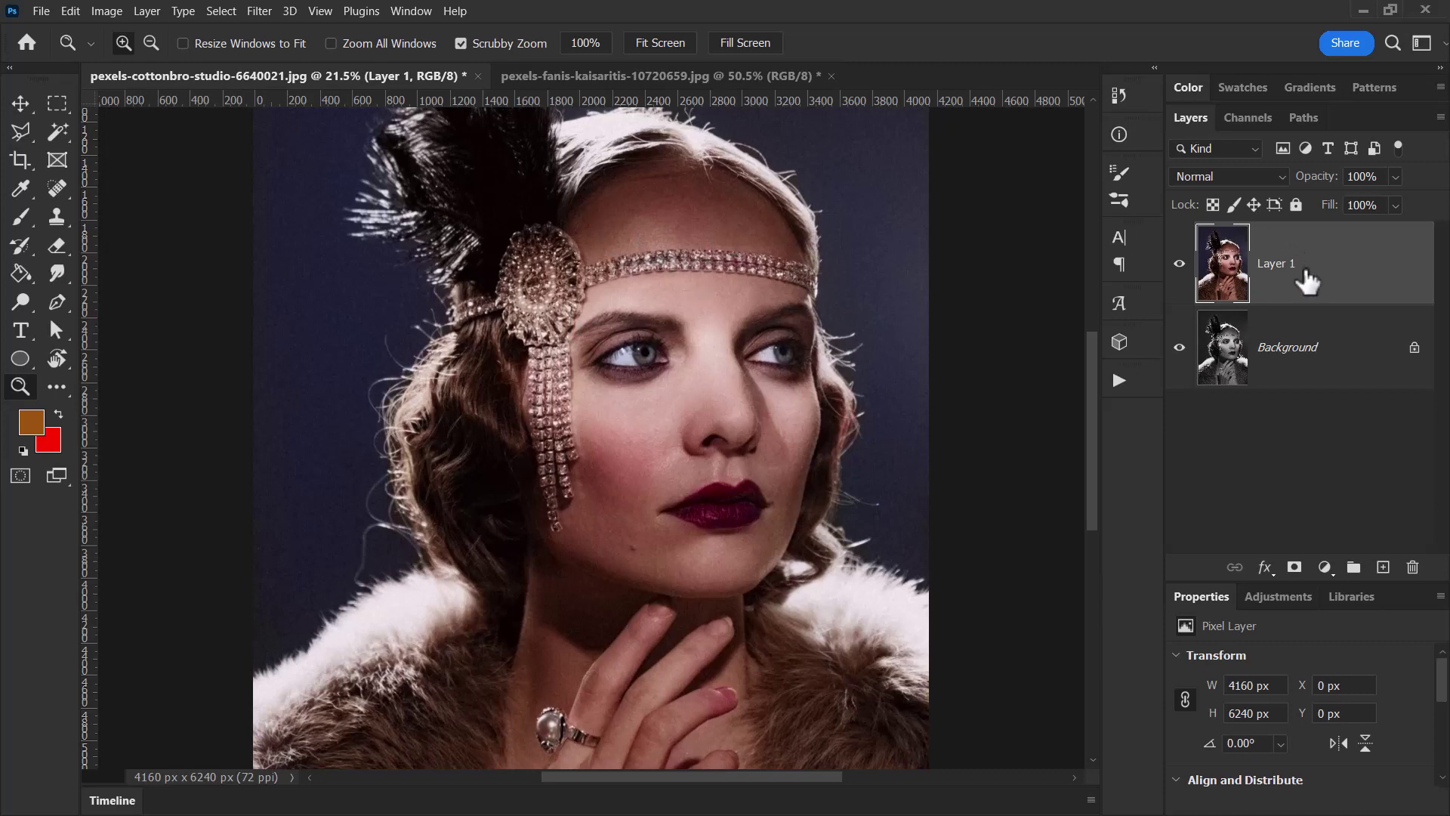
{"action": "left_click", "coordinate": [1180, 264]}
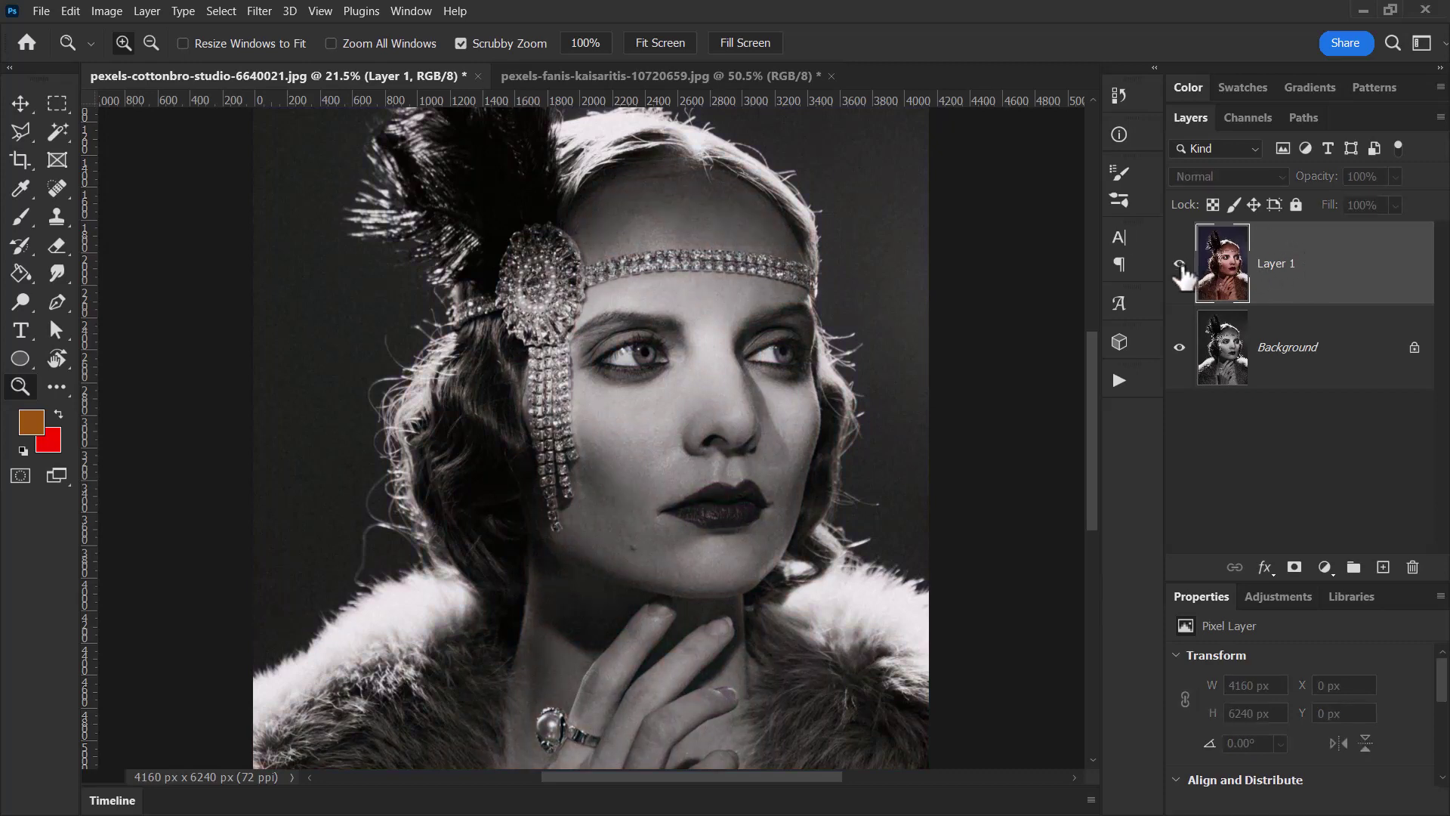
{"action": "left_click", "coordinate": [1179, 264]}
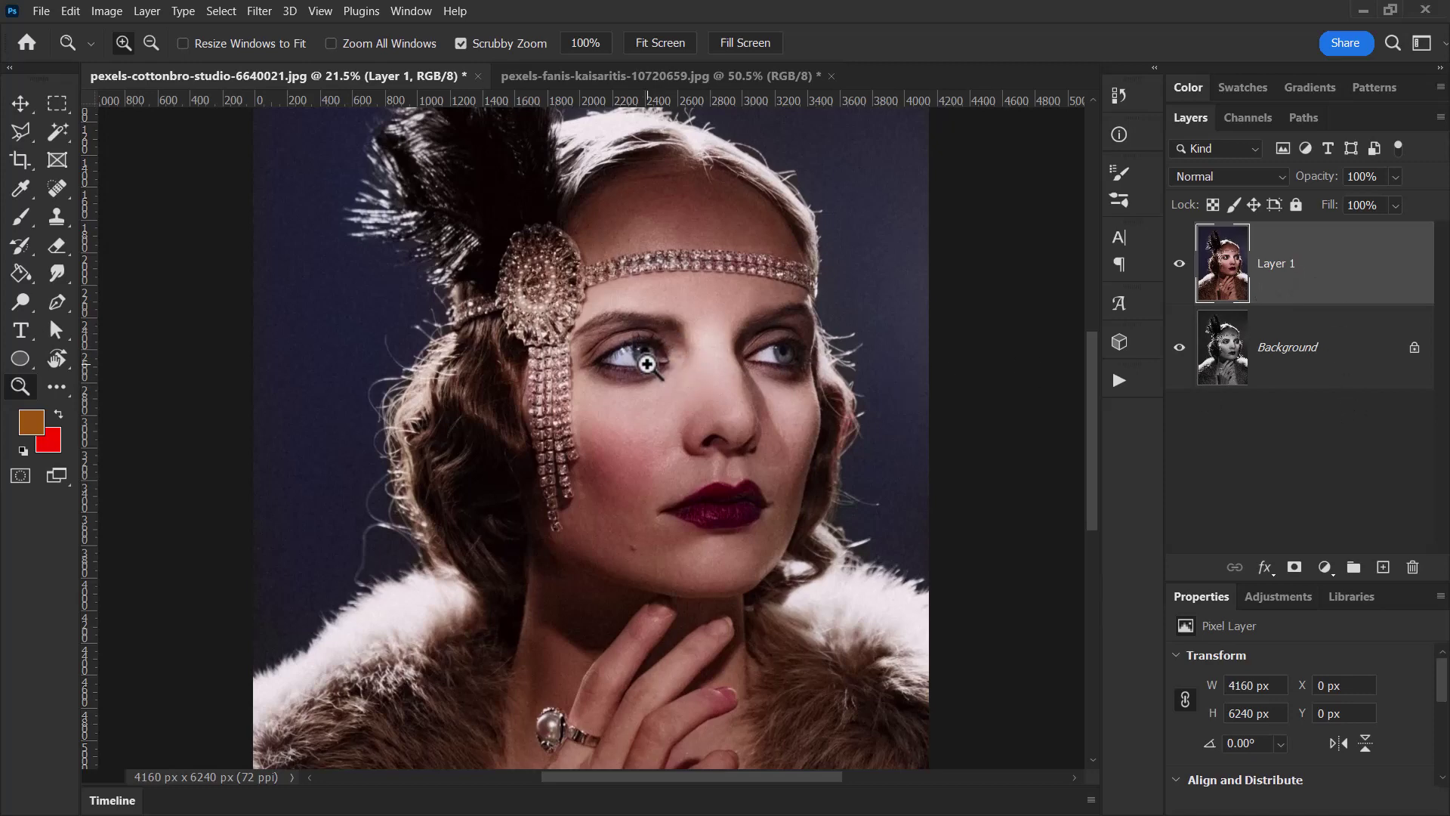
{"action": "left_click_drag", "start_coordinate": [648, 365], "coordinate": [725, 501]}
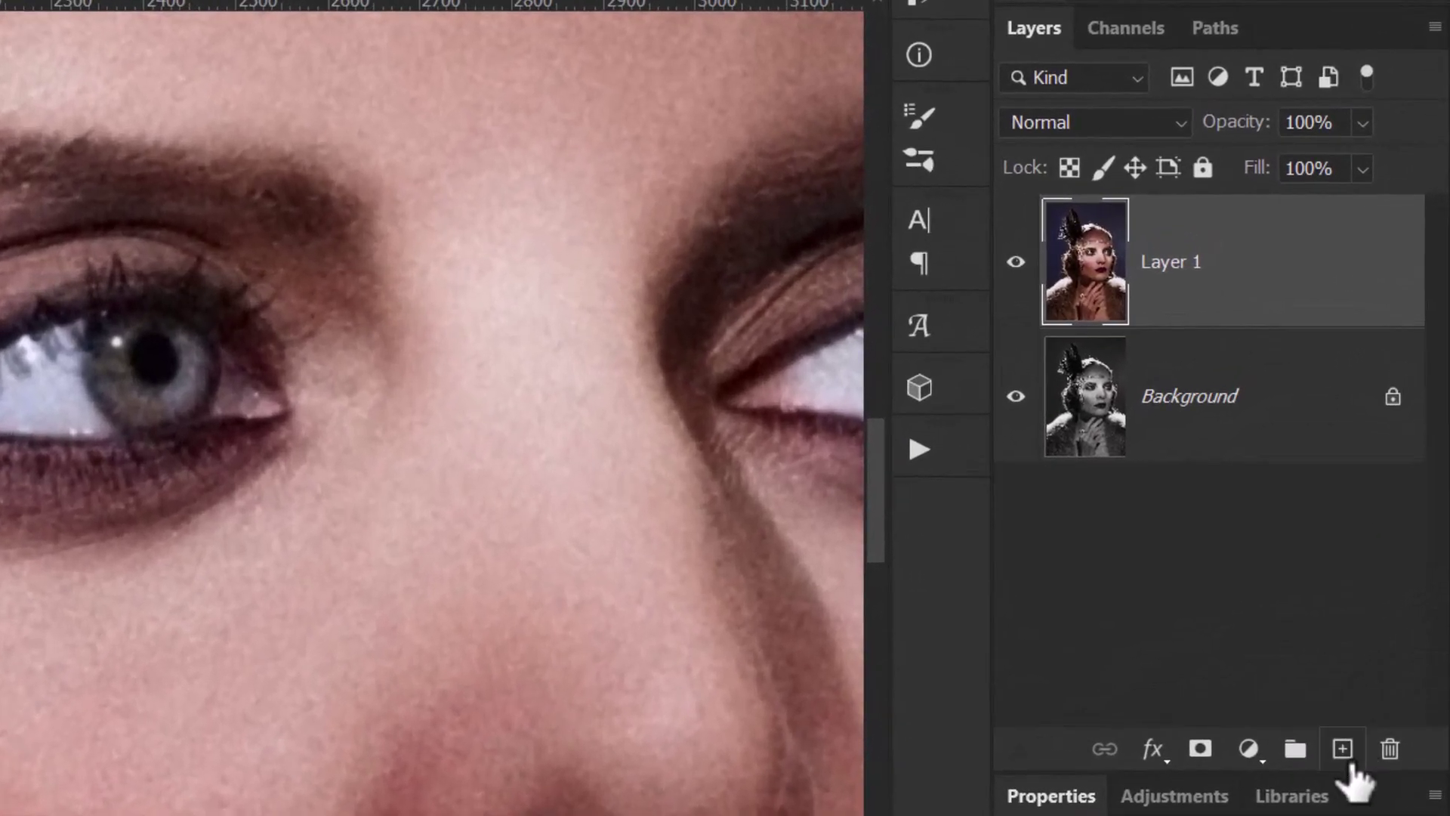
Add a new empty layer above Layer 1 named Eyes
{"action": "left_click", "coordinate": [1348, 763]}
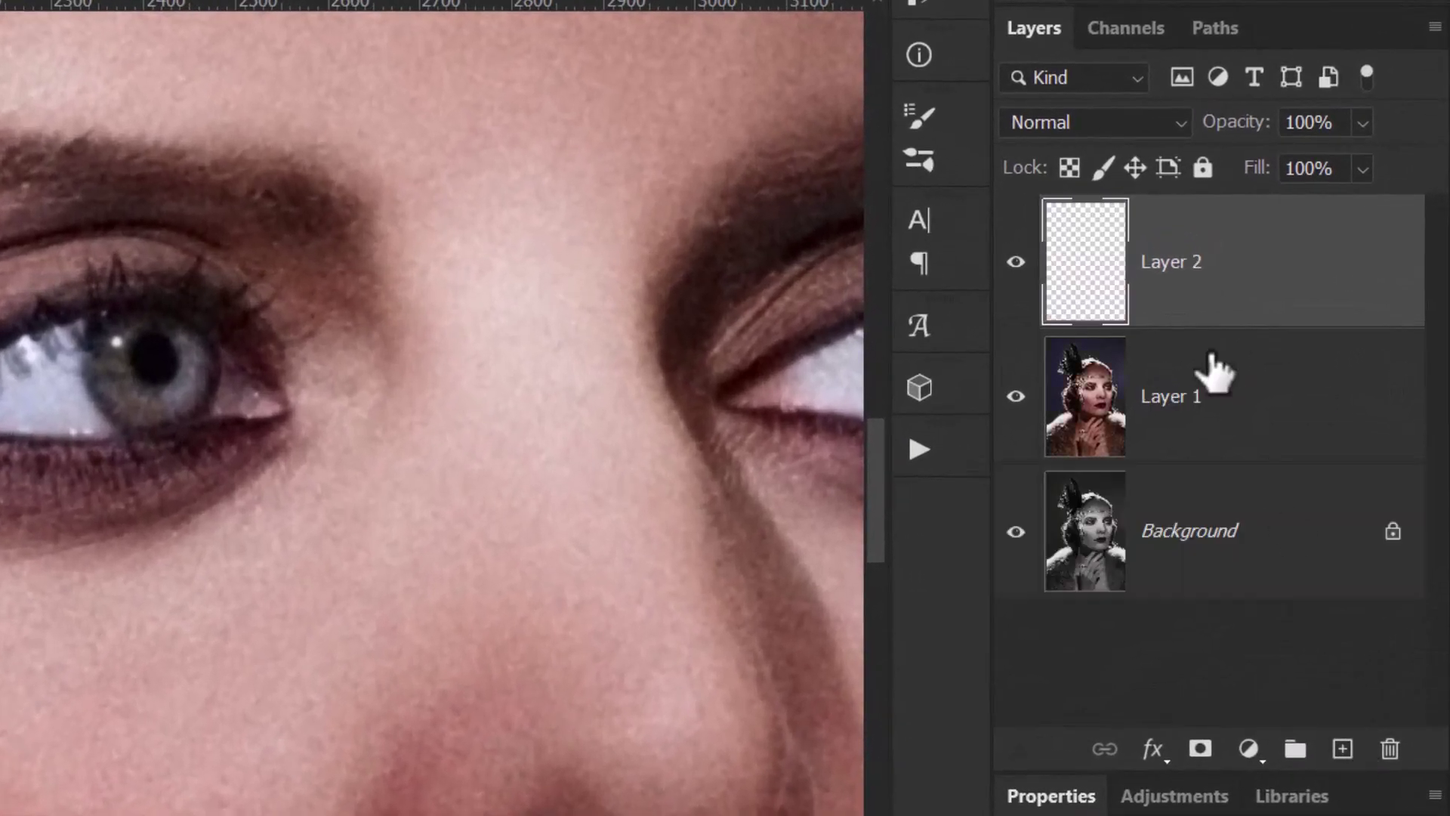
{"action": "double_click", "coordinate": [1198, 266]}
{"action": "type", "text": "Eyes"}
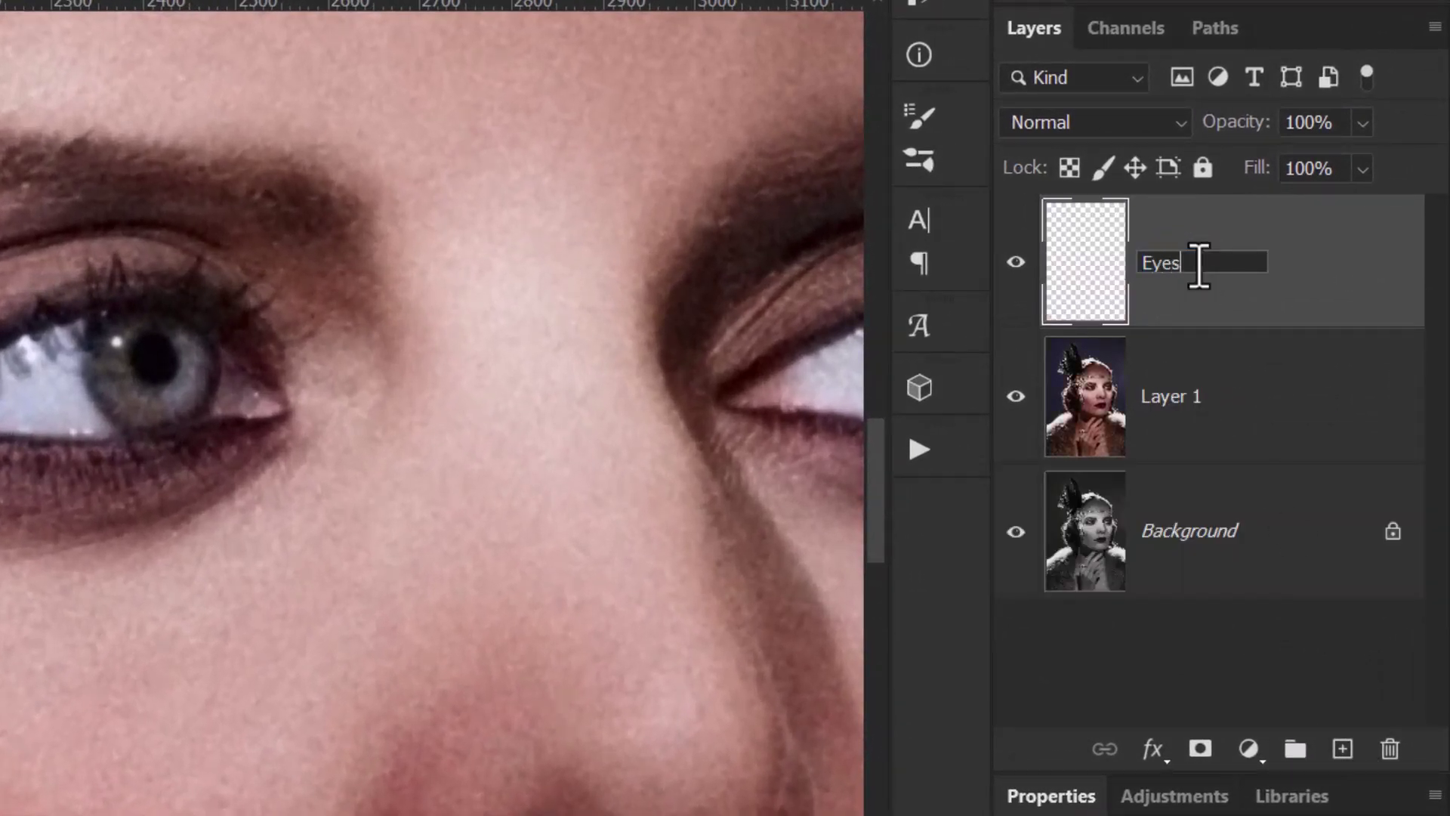
{"action": "key", "text": "Return"}
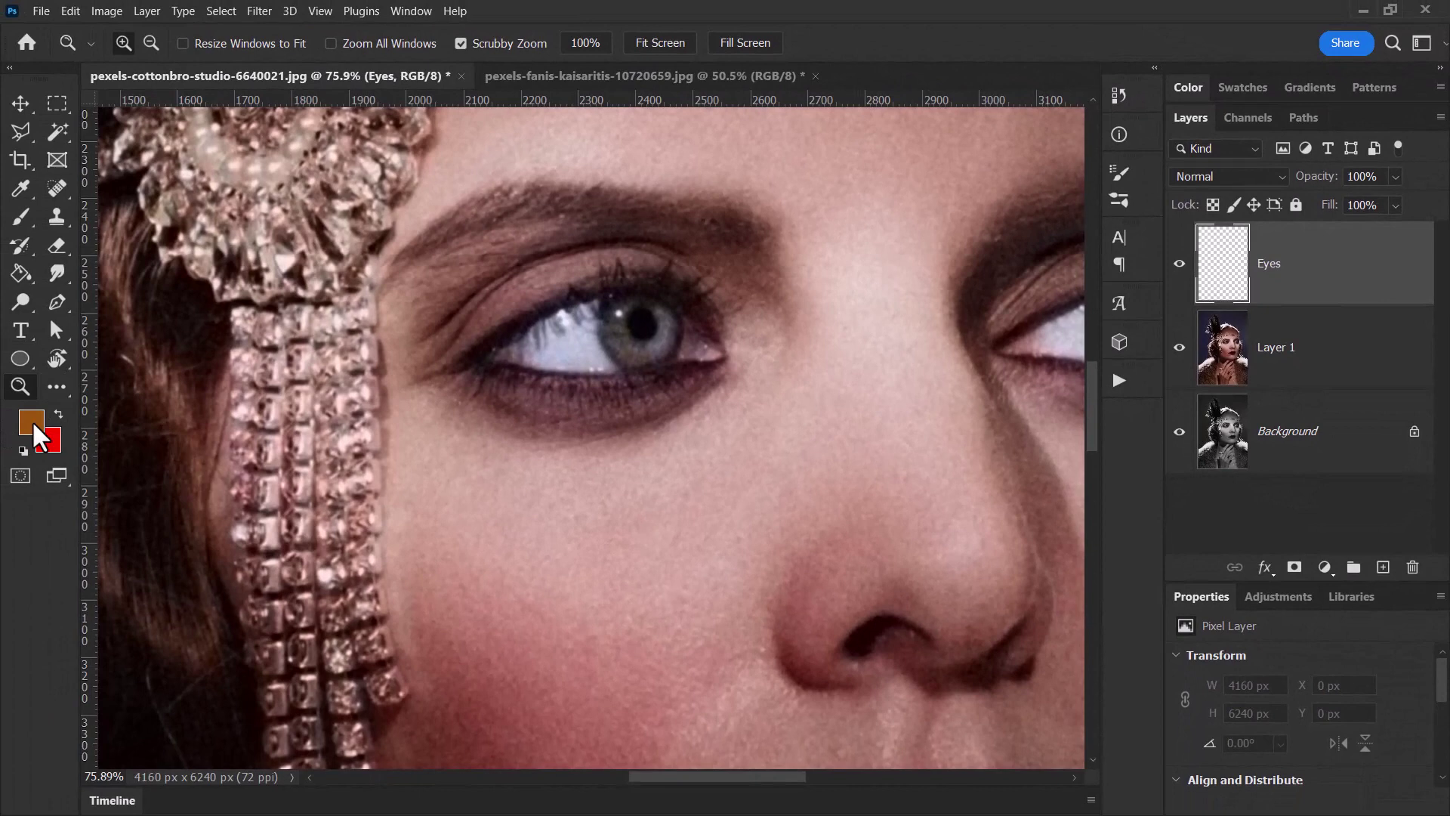
Set the foreground colour to dark brown 492909
{"action": "left_click", "coordinate": [31, 415]}
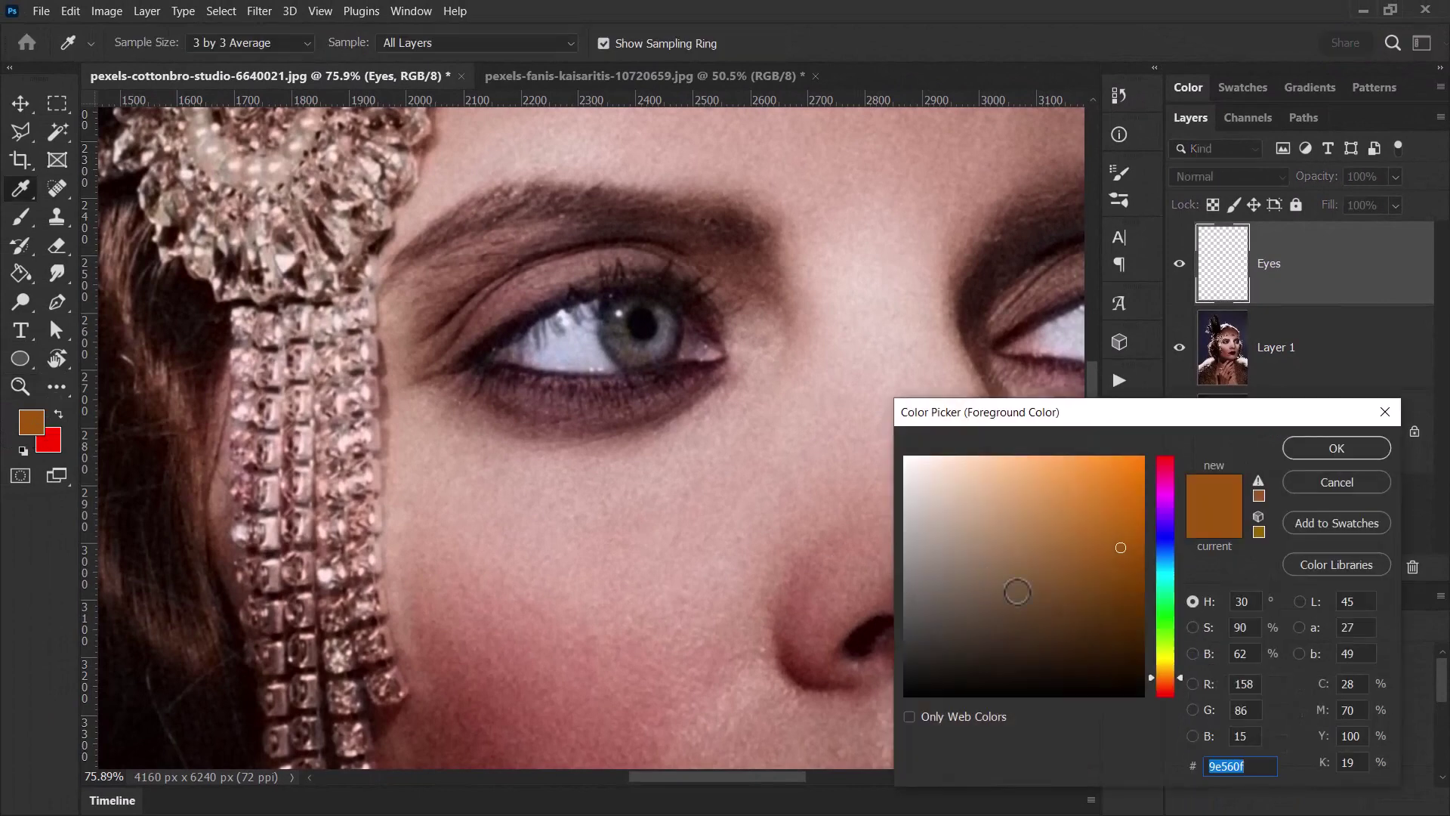
{"action": "left_click_drag", "start_coordinate": [1127, 620], "coordinate": [1116, 627]}
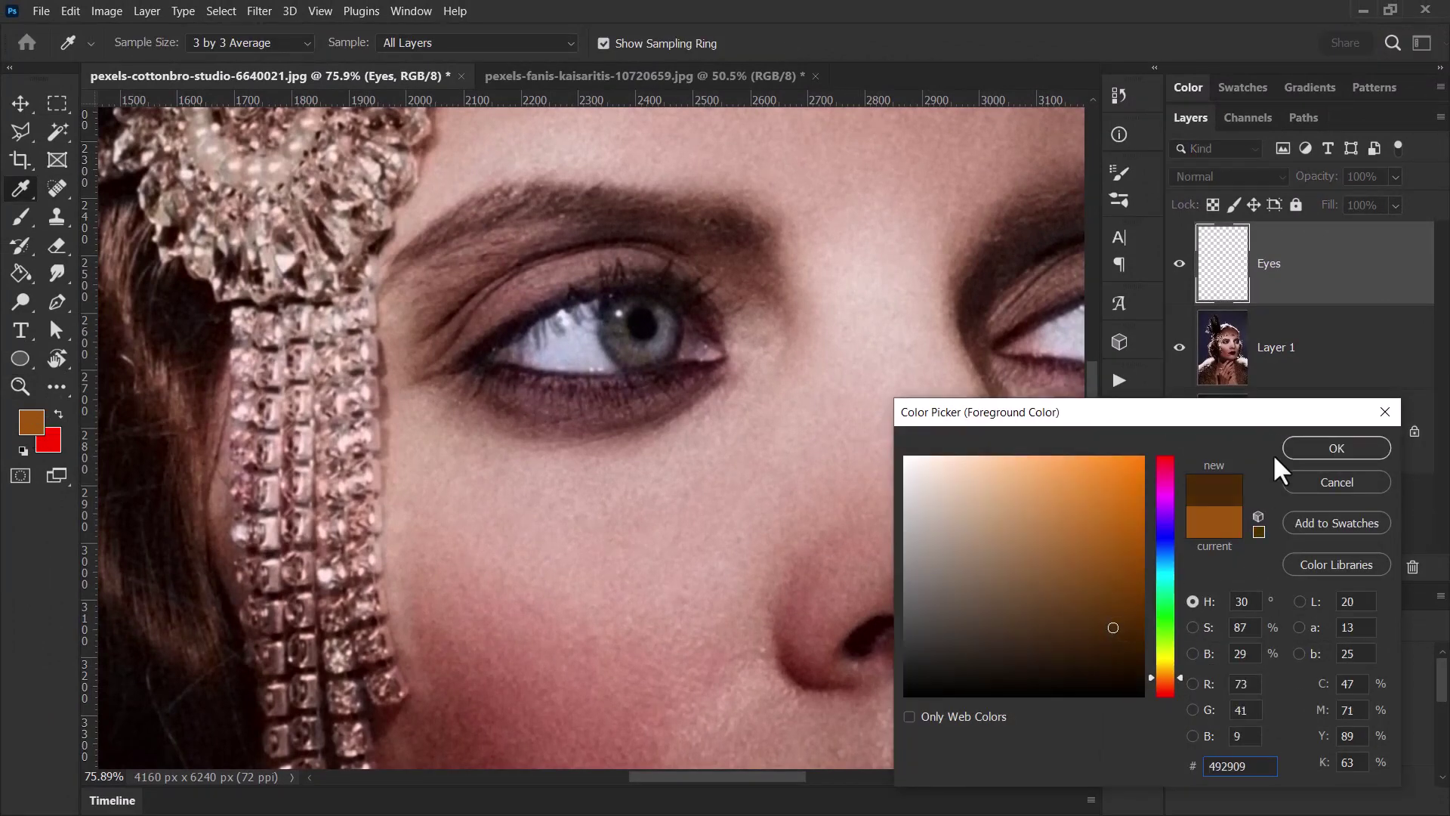
{"action": "left_click", "coordinate": [1318, 452]}
Select the Brush tool and set its opacity to 100%
{"action": "key", "text": "z"}
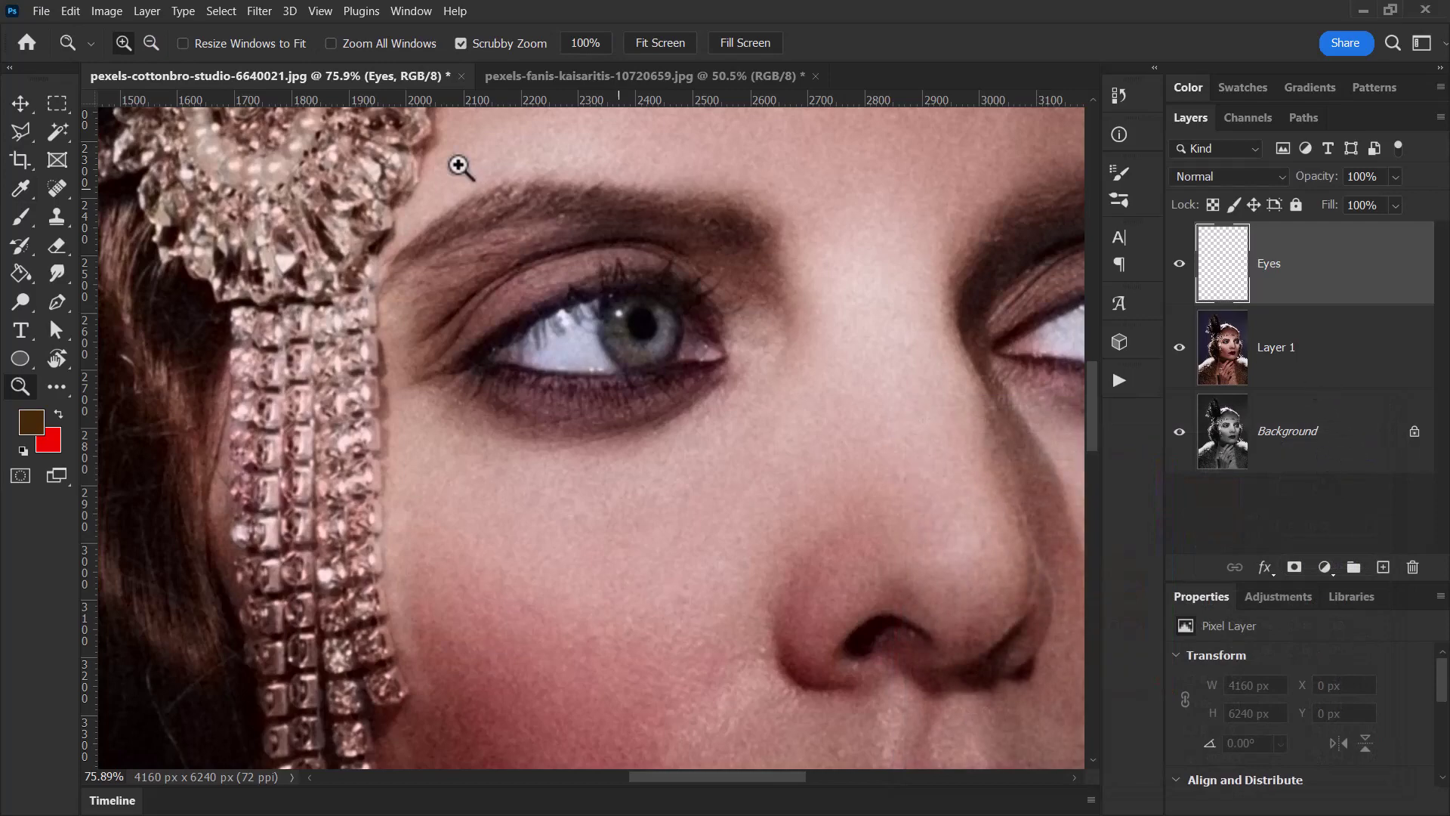
{"action": "left_click", "coordinate": [23, 217]}
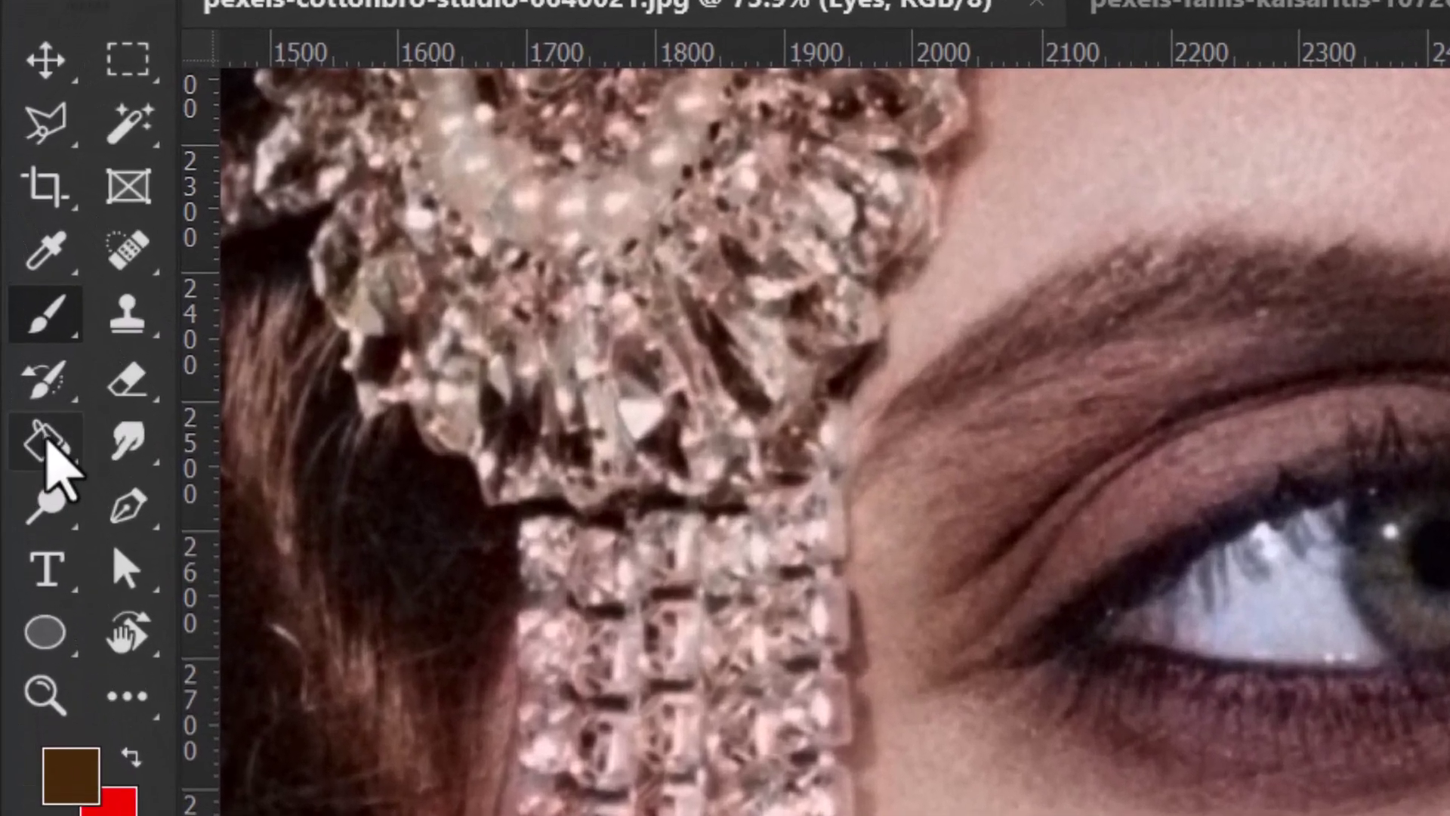
{"action": "left_click", "coordinate": [1085, 0]}
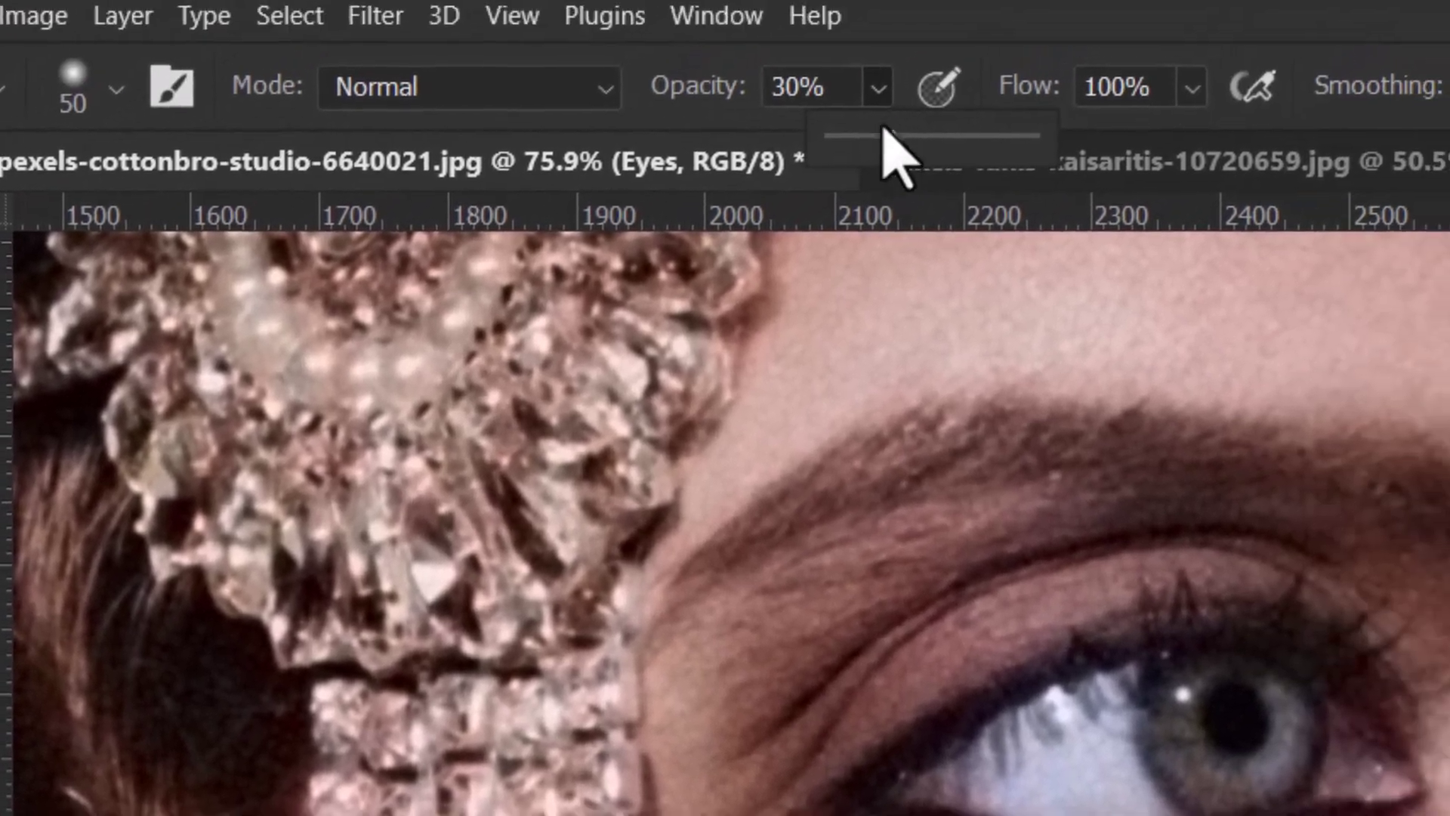
{"action": "left_click_drag", "start_coordinate": [1095, 0], "coordinate": [1279, 0]}
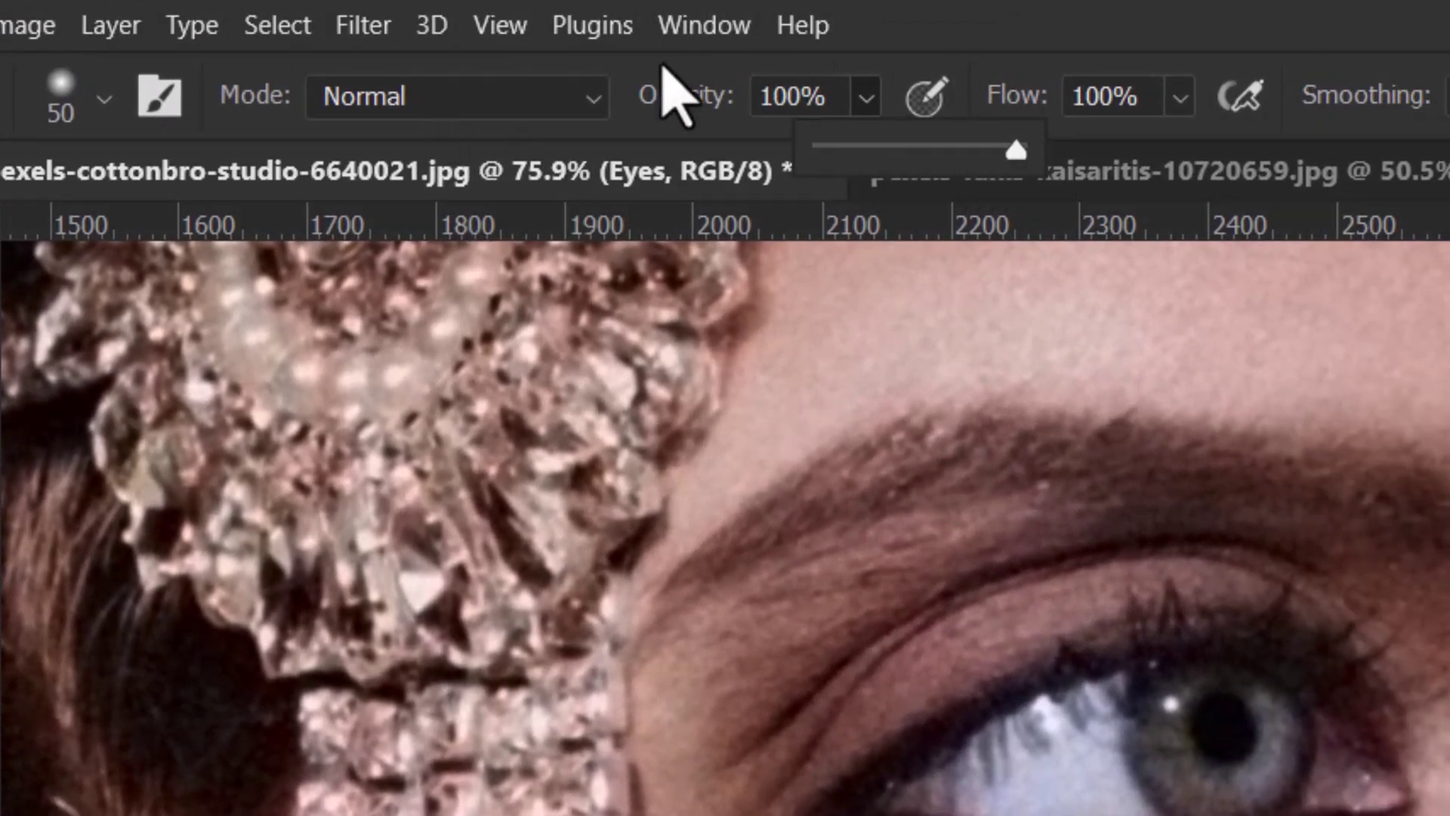
{"action": "left_click", "coordinate": [1052, 388]}
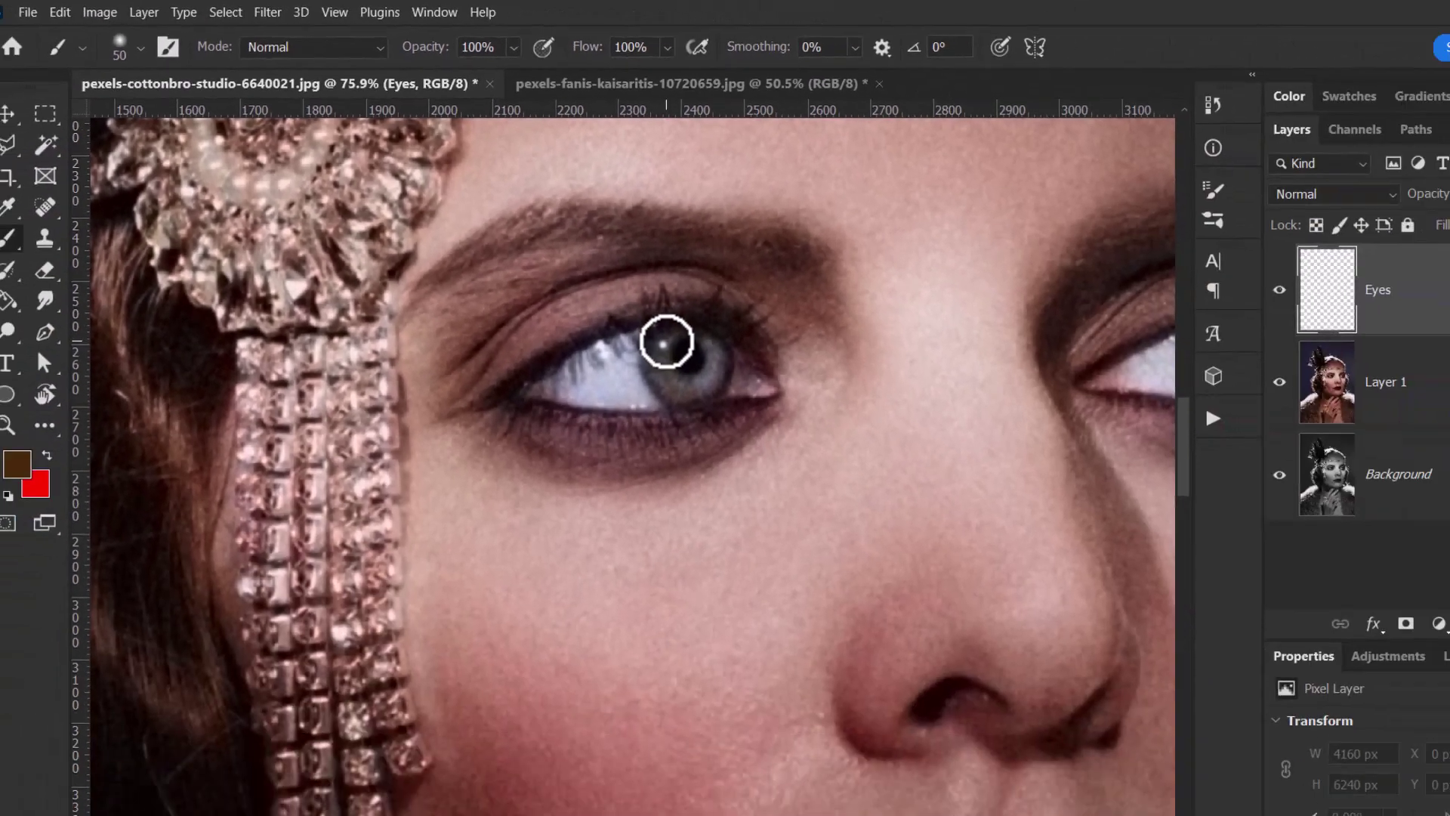
Paint brown over the left iris, then the right iris, on the Eyes layer
{"action": "mouse_move", "coordinate": [1071, 600]}
{"action": "left_mouse_down"}
{"action": "mouse_move", "coordinate": [1083, 723]}
{"action": "mouse_move", "coordinate": [1168, 719]}
{"action": "left_mouse_up"}
{"action": "mouse_move", "coordinate": [670, 344]}
{"action": "left_mouse_down"}
{"action": "mouse_move", "coordinate": [636, 305]}
{"action": "mouse_move", "coordinate": [627, 339]}
{"action": "mouse_move", "coordinate": [665, 340]}
{"action": "left_mouse_up"}
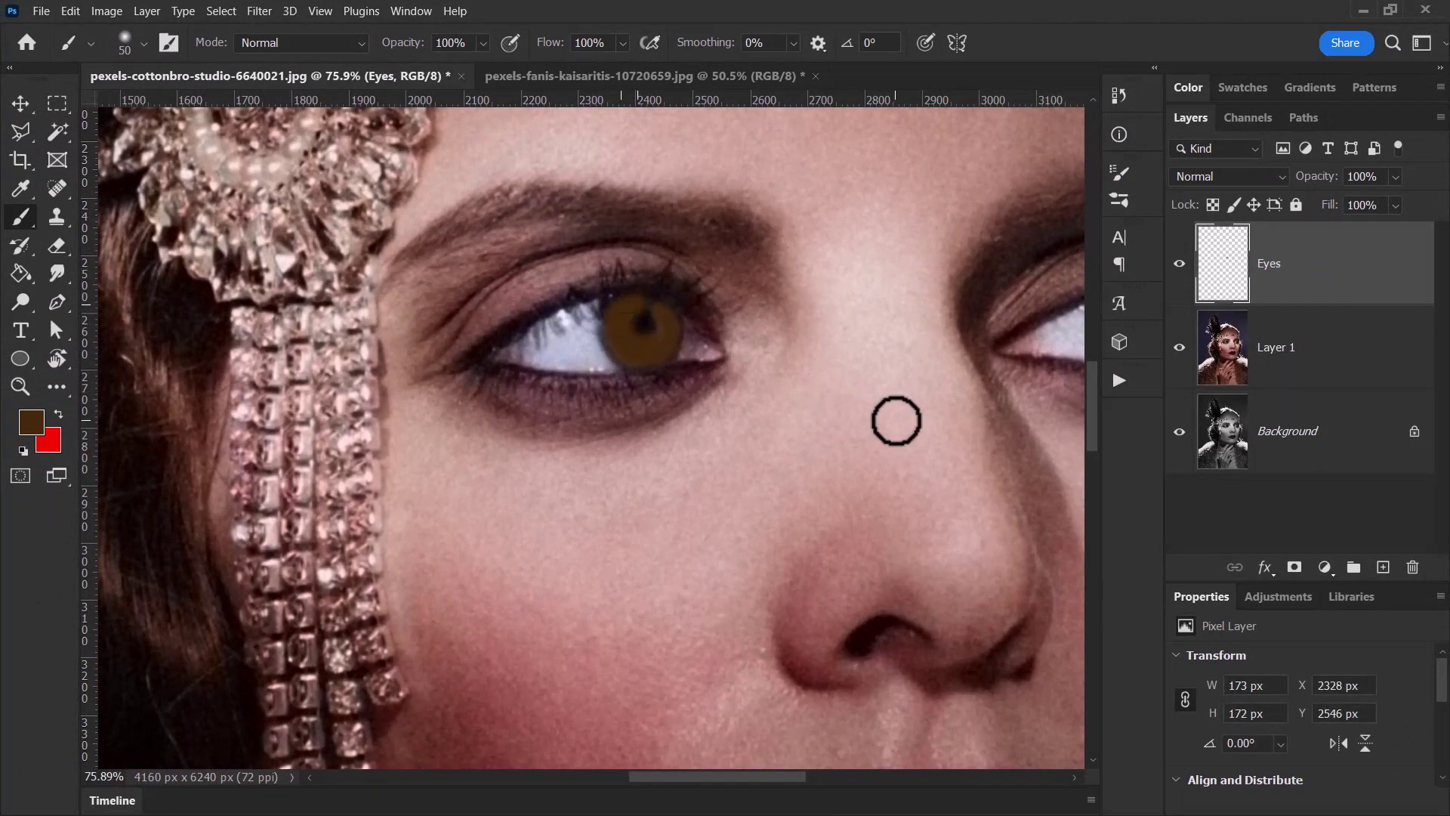
{"action": "left_click_drag", "start_coordinate": [941, 408], "coordinate": [605, 431]}
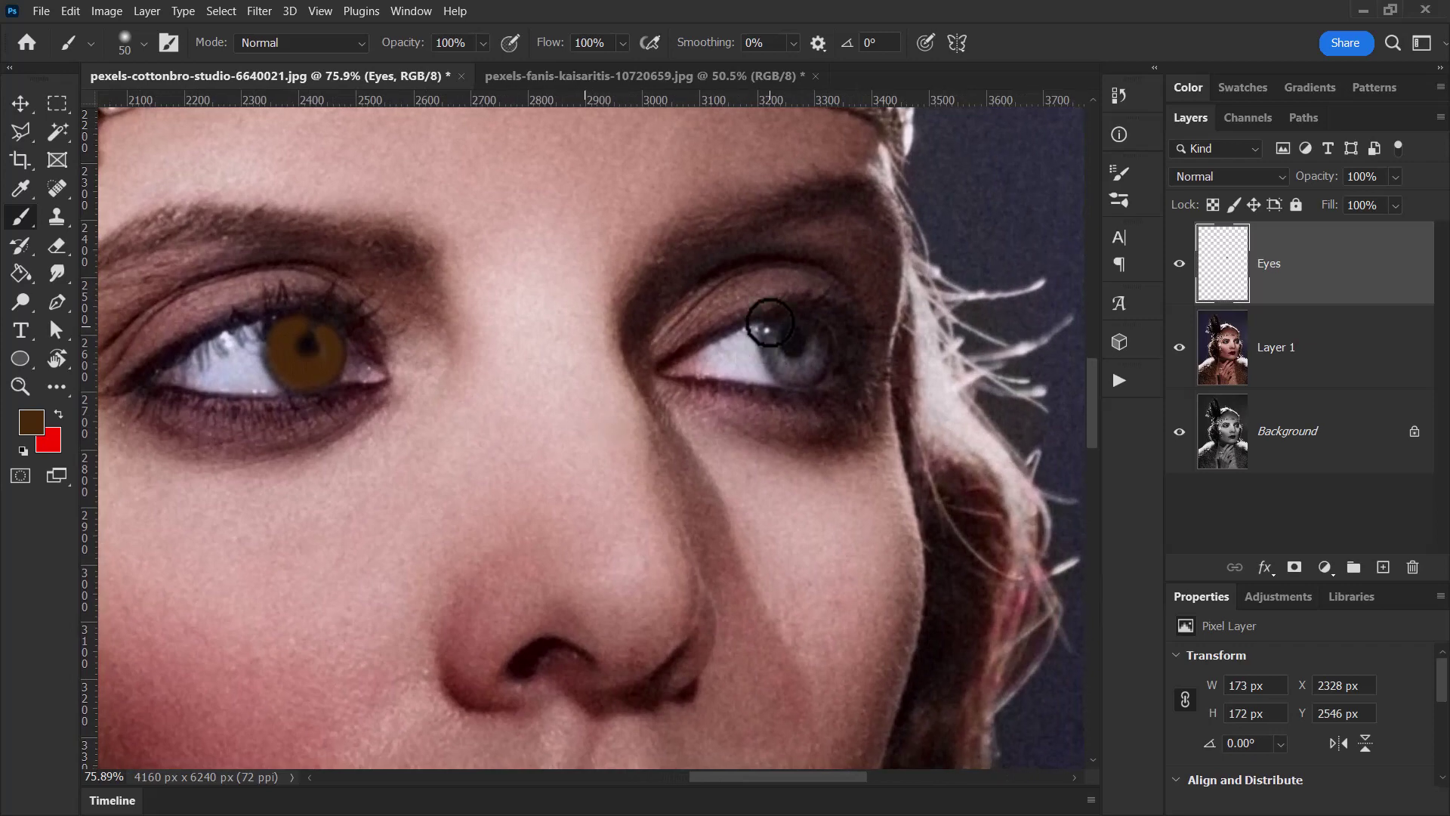
{"action": "mouse_move", "coordinate": [770, 323]}
{"action": "left_mouse_down"}
{"action": "mouse_move", "coordinate": [793, 369]}
{"action": "mouse_move", "coordinate": [817, 360]}
{"action": "mouse_move", "coordinate": [813, 337]}
{"action": "mouse_move", "coordinate": [802, 376]}
{"action": "mouse_move", "coordinate": [777, 350]}
{"action": "left_mouse_up"}
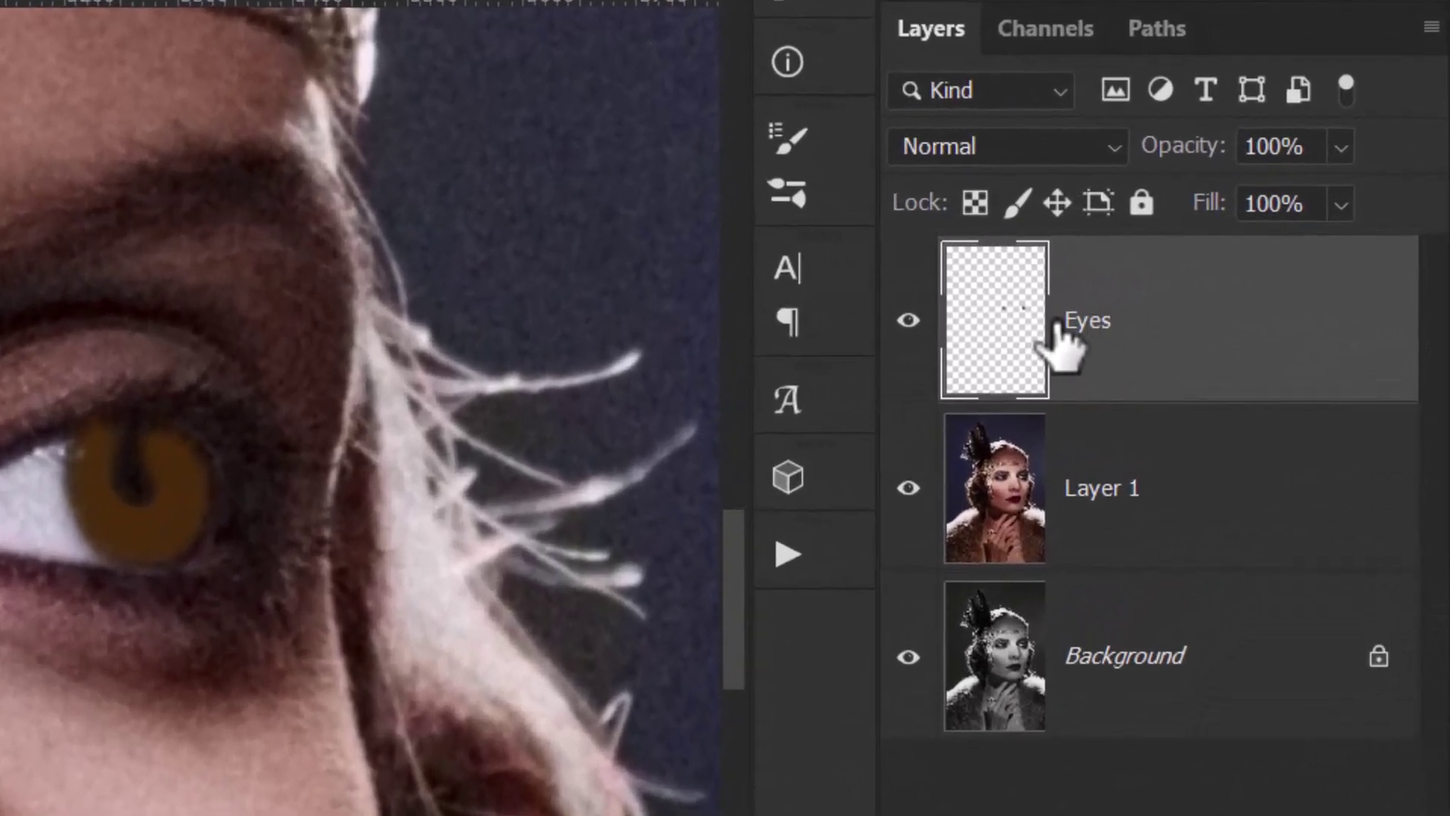
Set the Eyes layer blend mode to Color and zoom out to see the face
{"action": "left_click", "coordinate": [1008, 147]}
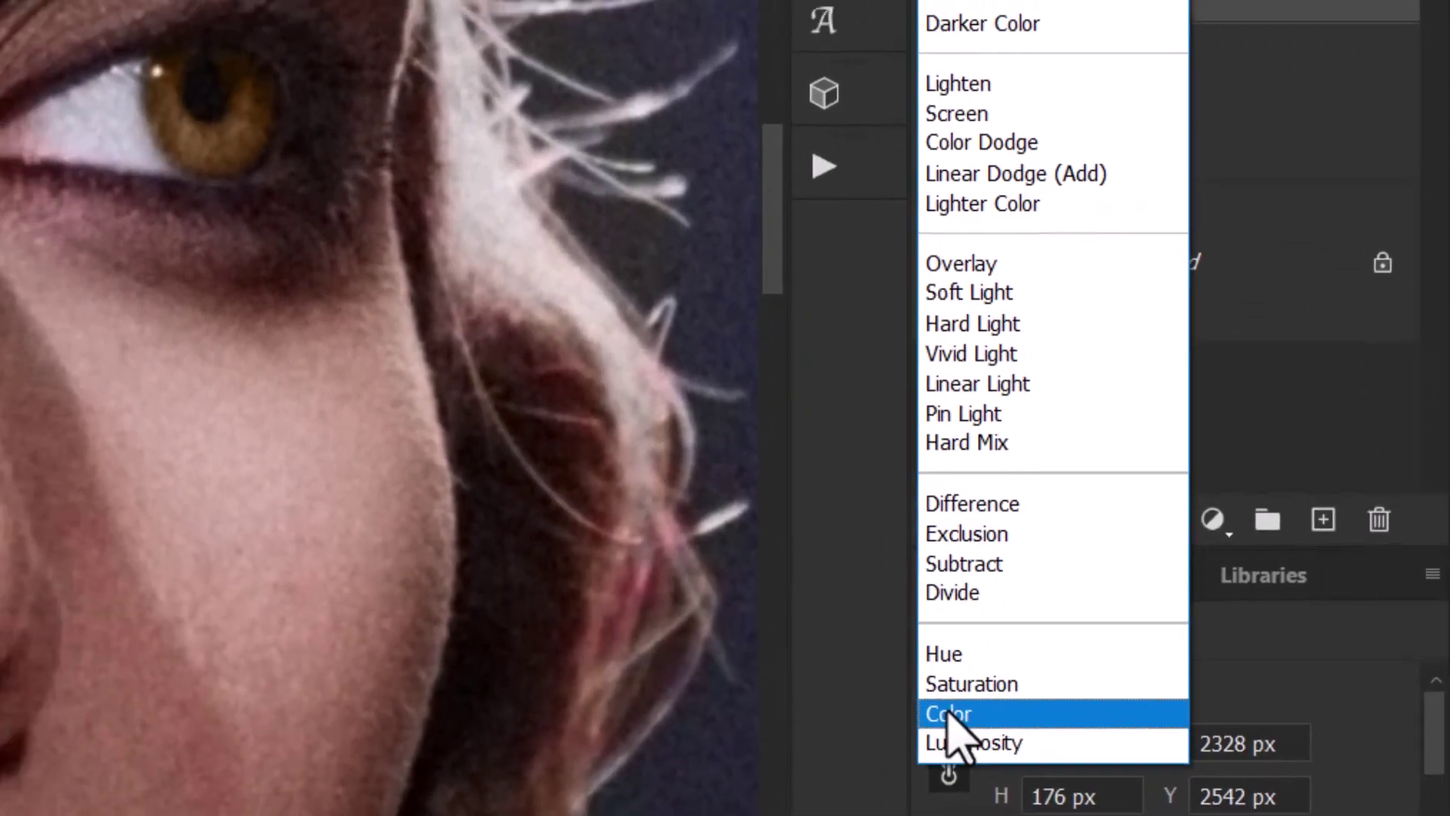
{"action": "left_click", "coordinate": [919, 723]}
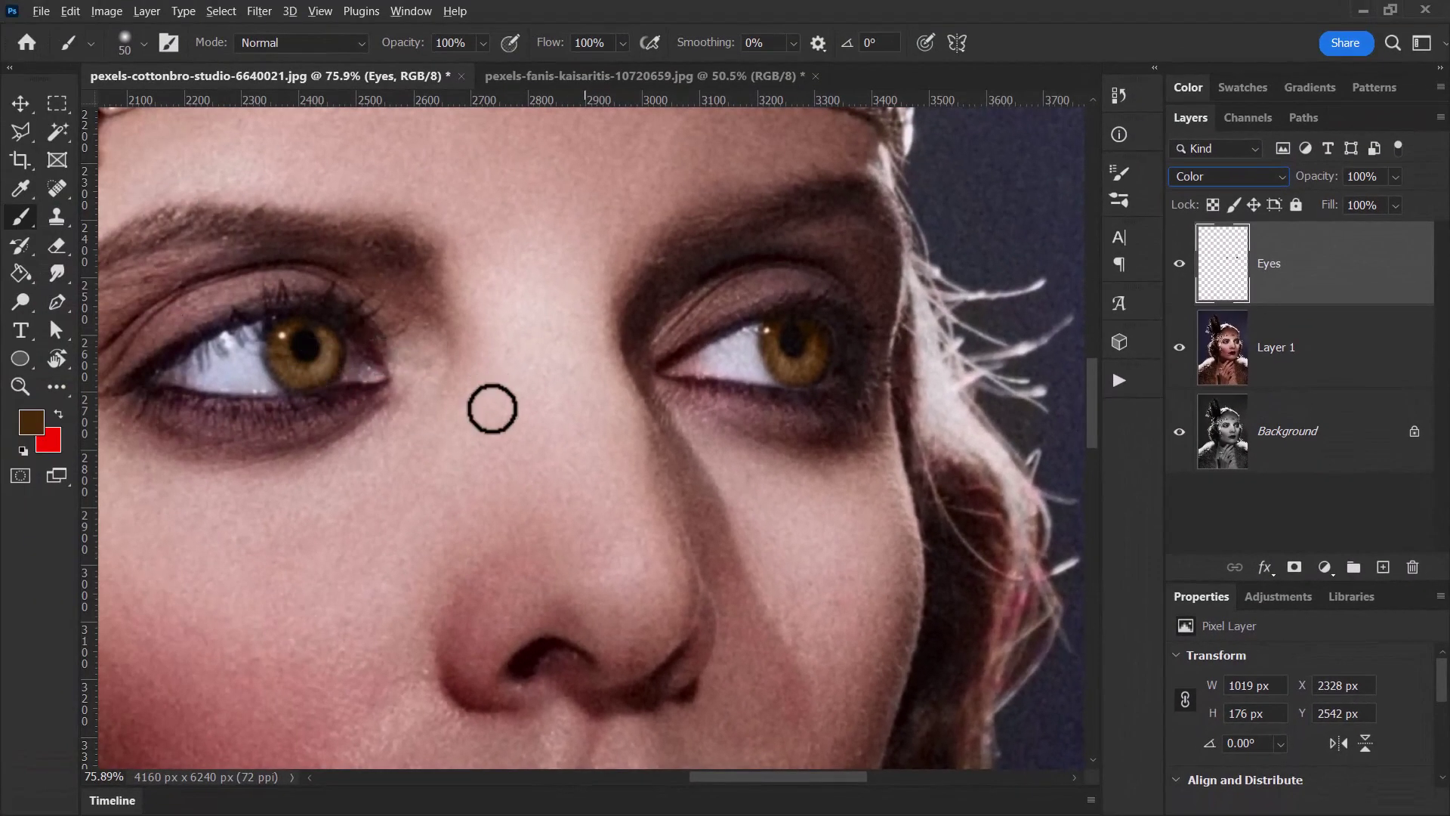
{"action": "left_click_drag", "start_coordinate": [738, 479], "coordinate": [754, 423]}
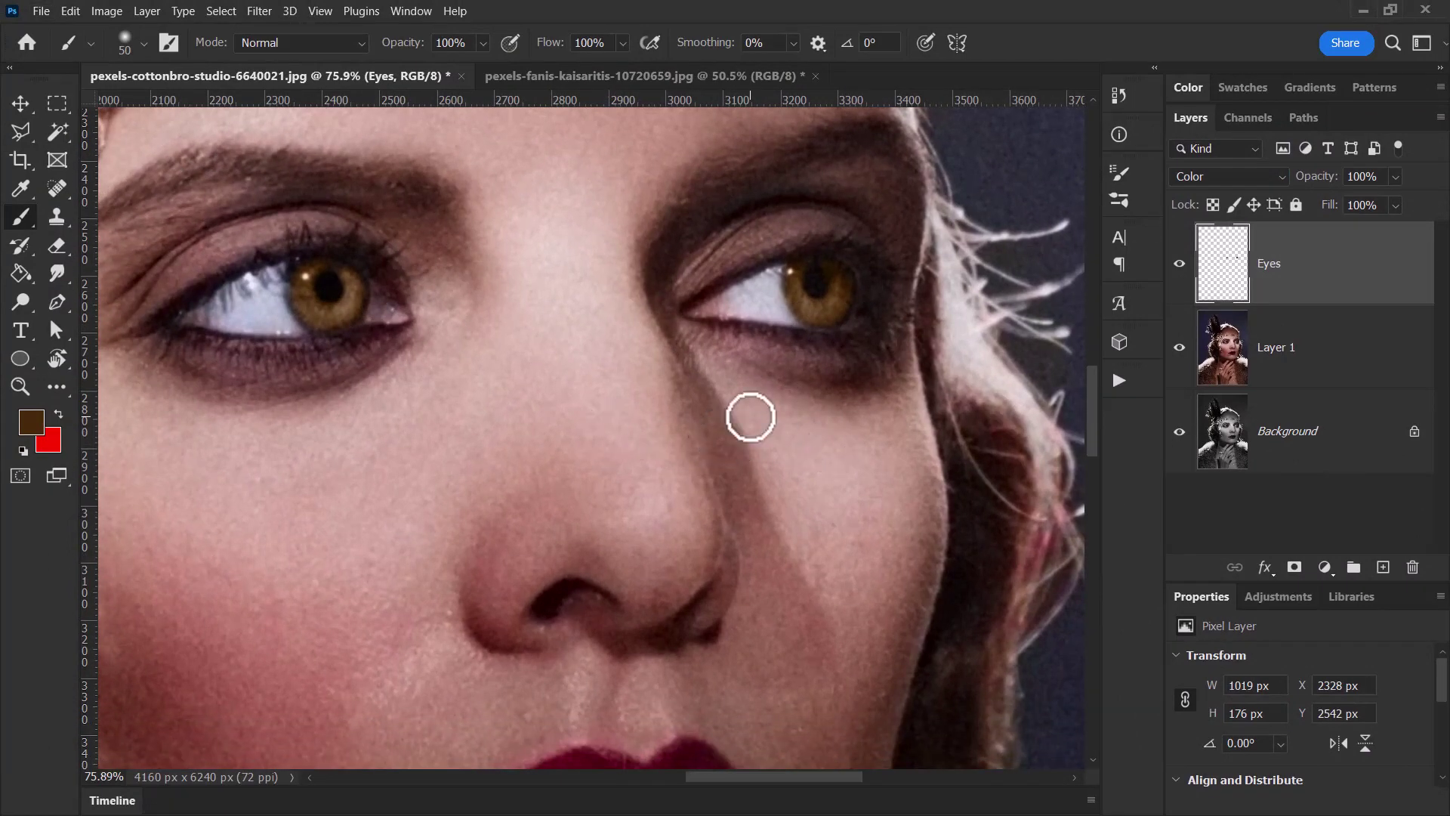
{"action": "scroll", "coordinate": [750, 417], "scroll_direction": "down", "scroll_amount": 5}
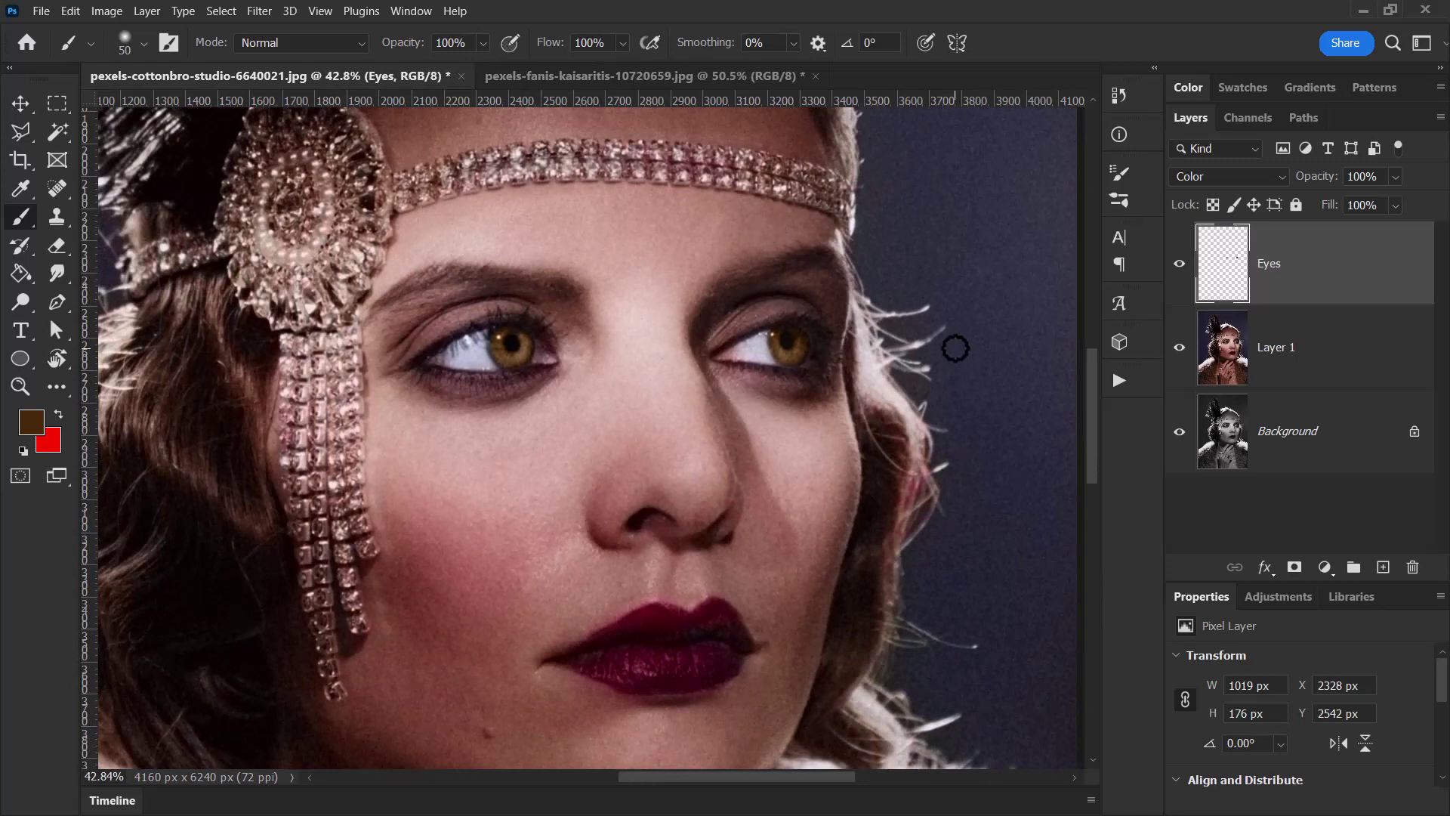
{"action": "scroll", "coordinate": [584, 298], "scroll_direction": "down", "scroll_amount": 1}
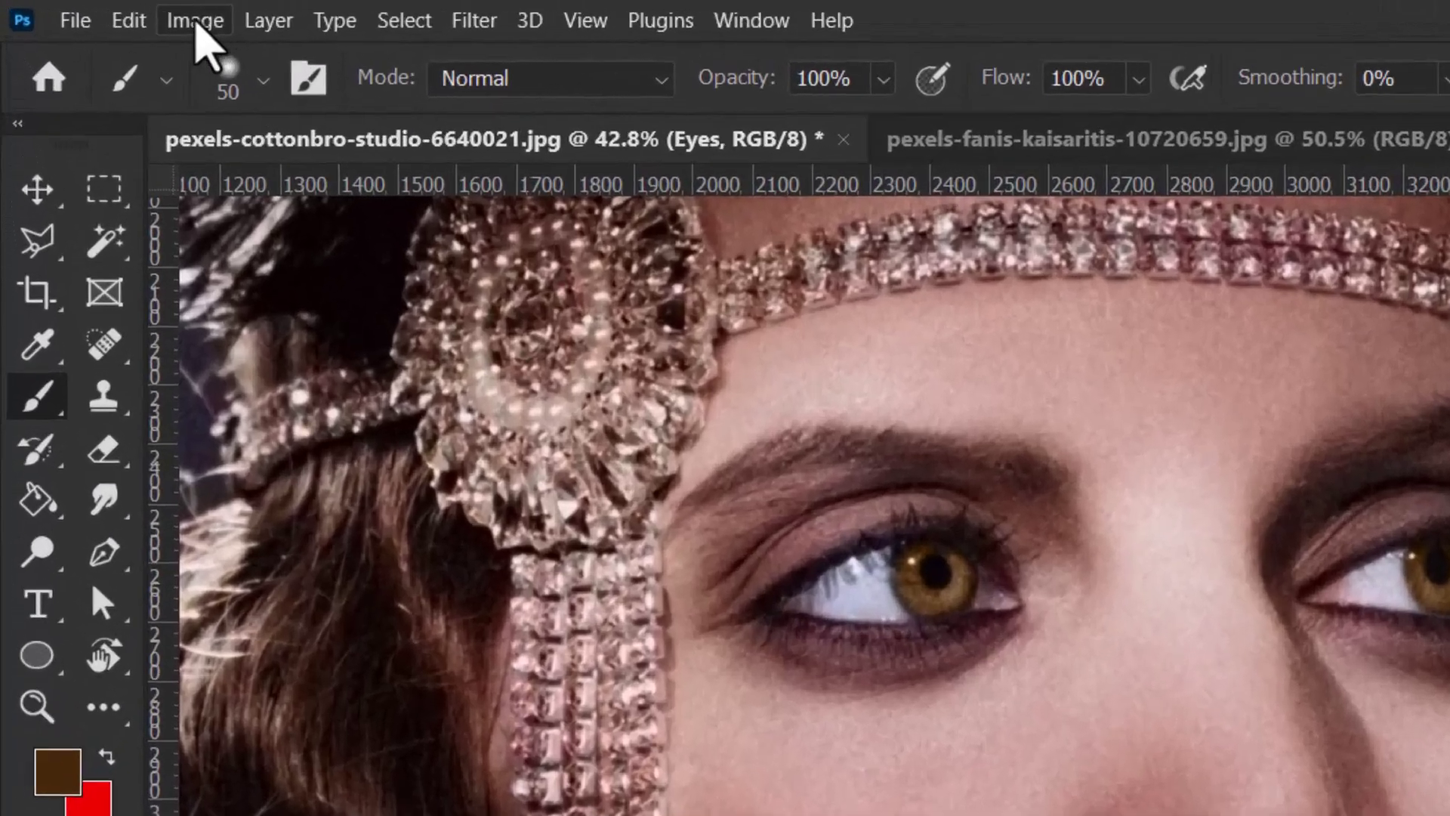
Apply Hue/Saturation to the Eyes layer with Hue -102, Saturation -42, Lightness -24
{"action": "left_click", "coordinate": [107, 11]}
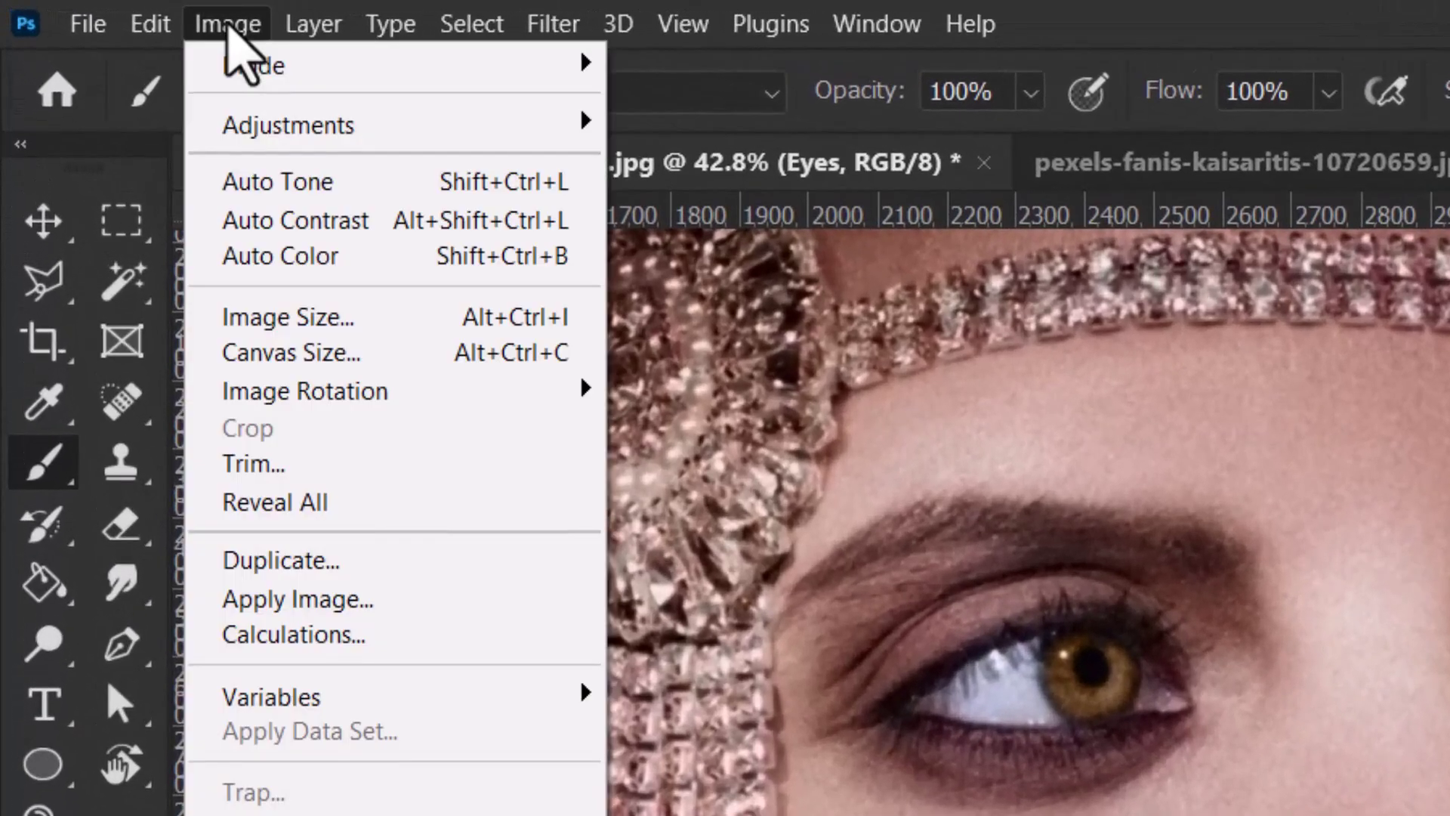
{"action": "mouse_move", "coordinate": [305, 135]}
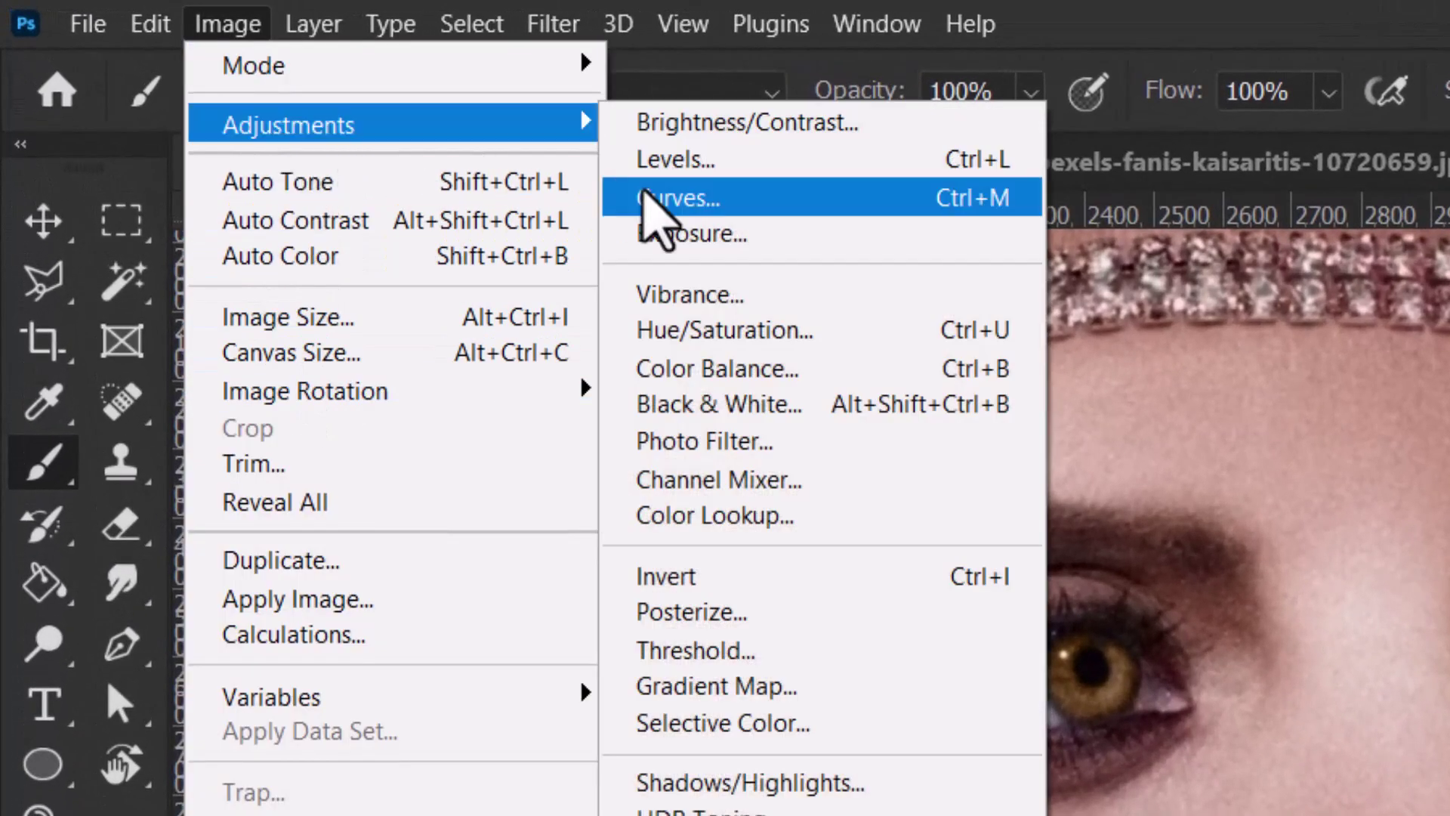
{"action": "left_click", "coordinate": [808, 331]}
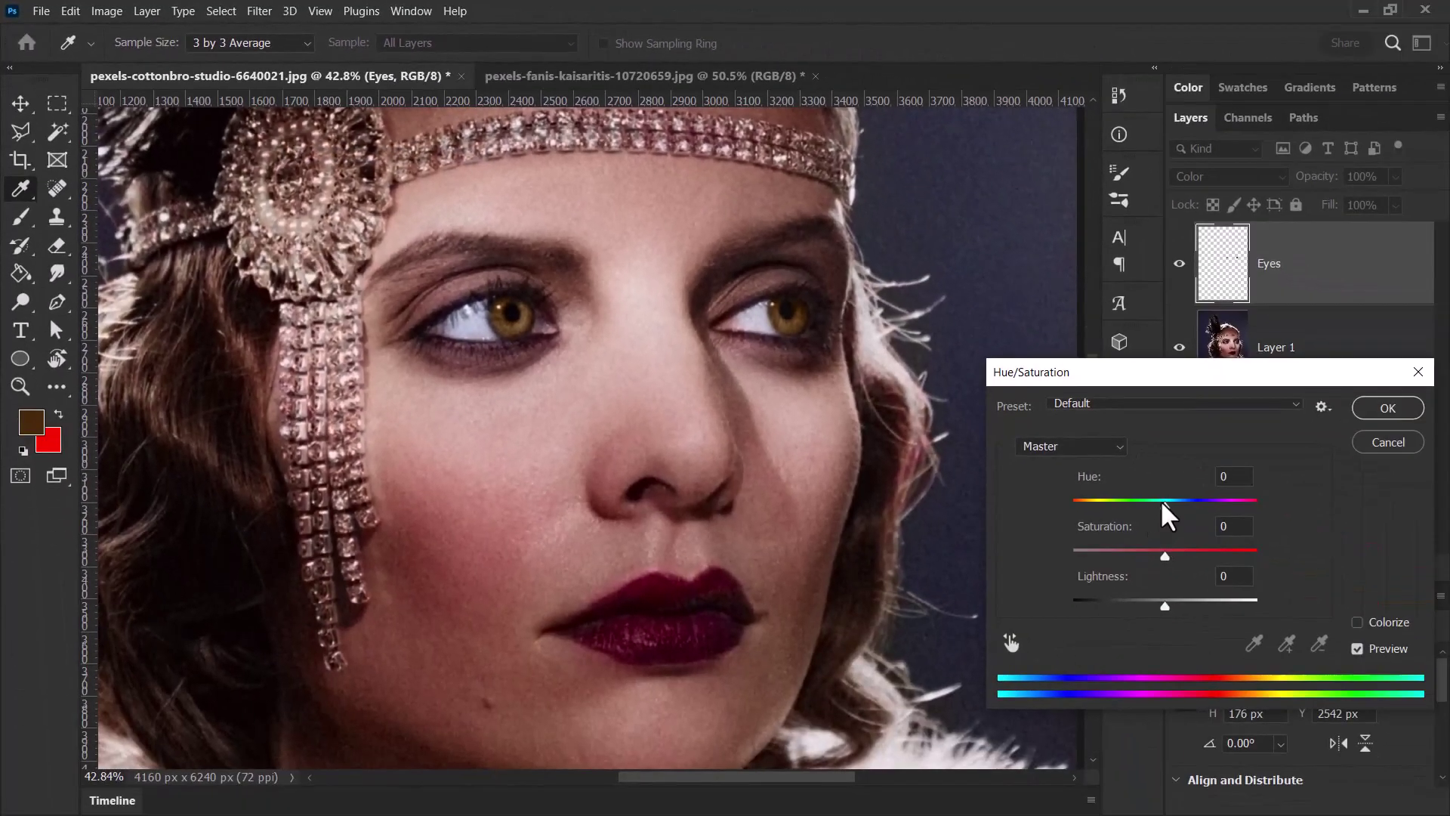
{"action": "mouse_move", "coordinate": [1162, 503]}
{"action": "left_mouse_down"}
{"action": "mouse_move", "coordinate": [1180, 500]}
{"action": "mouse_move", "coordinate": [1109, 505]}
{"action": "mouse_move", "coordinate": [1230, 504]}
{"action": "mouse_move", "coordinate": [1163, 512]}
{"action": "left_mouse_up"}
{"action": "left_click", "coordinate": [1126, 558]}
{"action": "left_click", "coordinate": [1141, 603]}
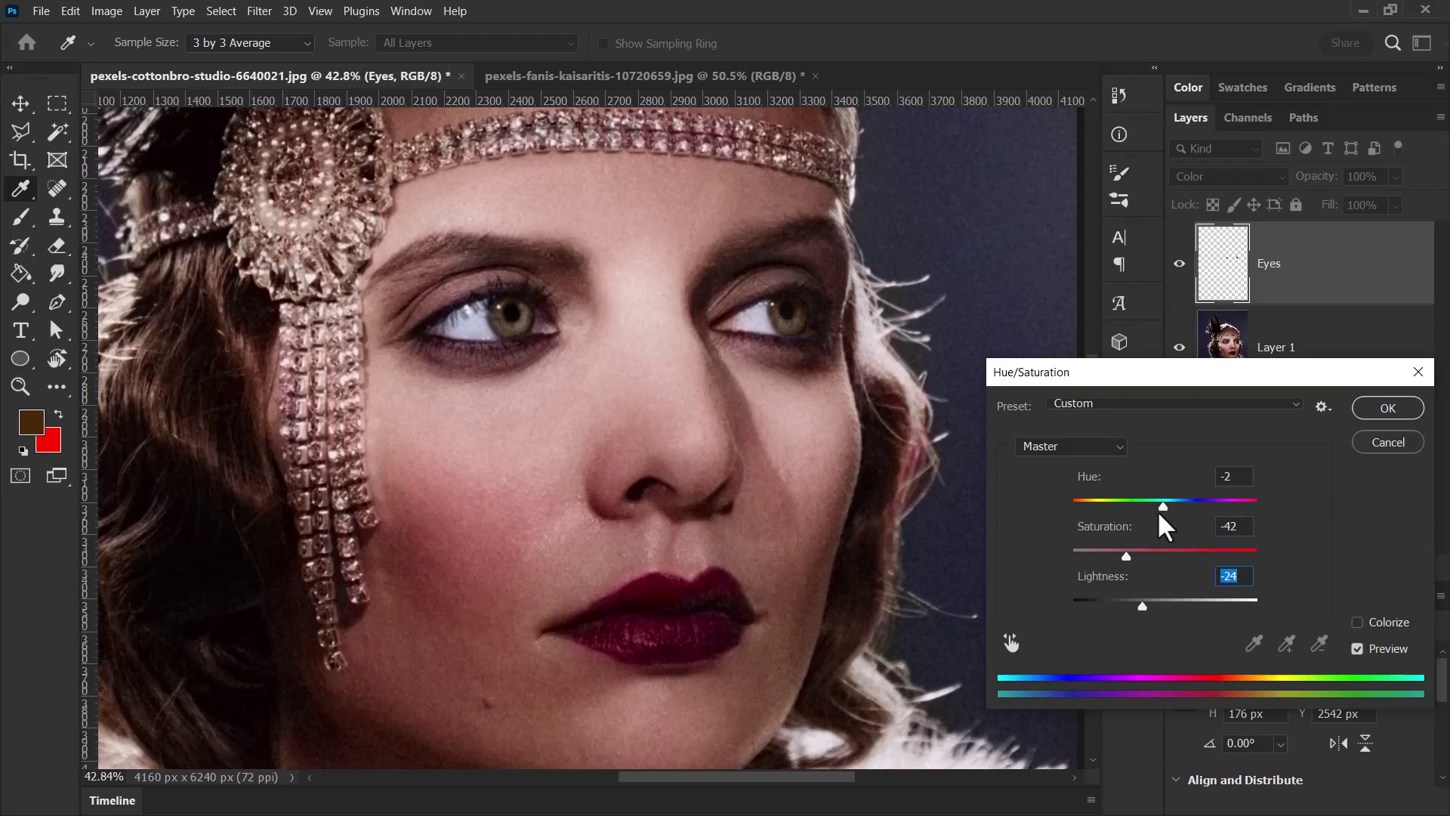
{"action": "left_click_drag", "start_coordinate": [1165, 507], "coordinate": [1102, 509]}
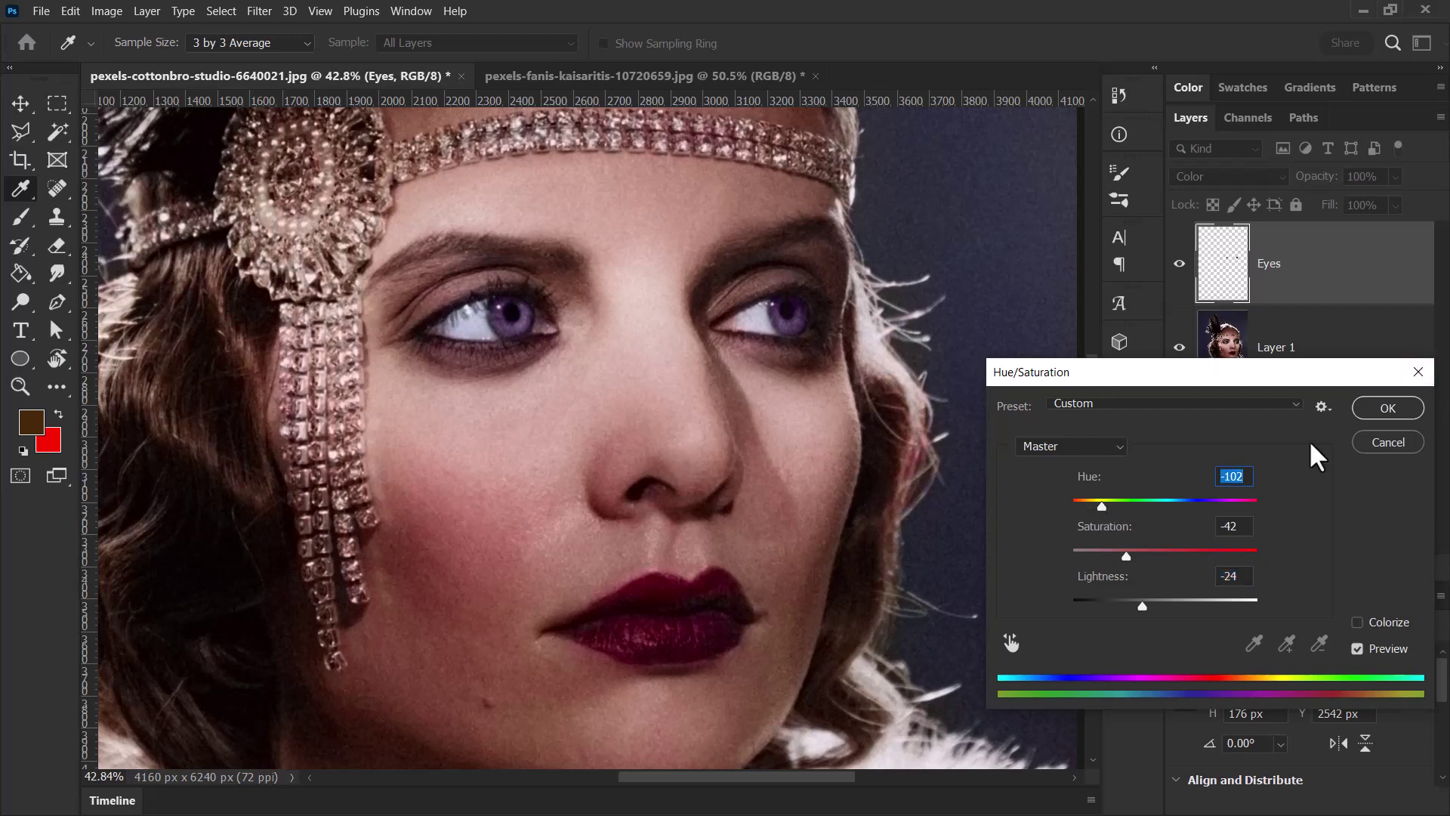
{"action": "left_click", "coordinate": [1385, 409]}
Make red the painting colour and add a new layer named lipstick above Eyes
{"action": "scroll", "coordinate": [659, 438], "scroll_direction": "down", "scroll_amount": 3}
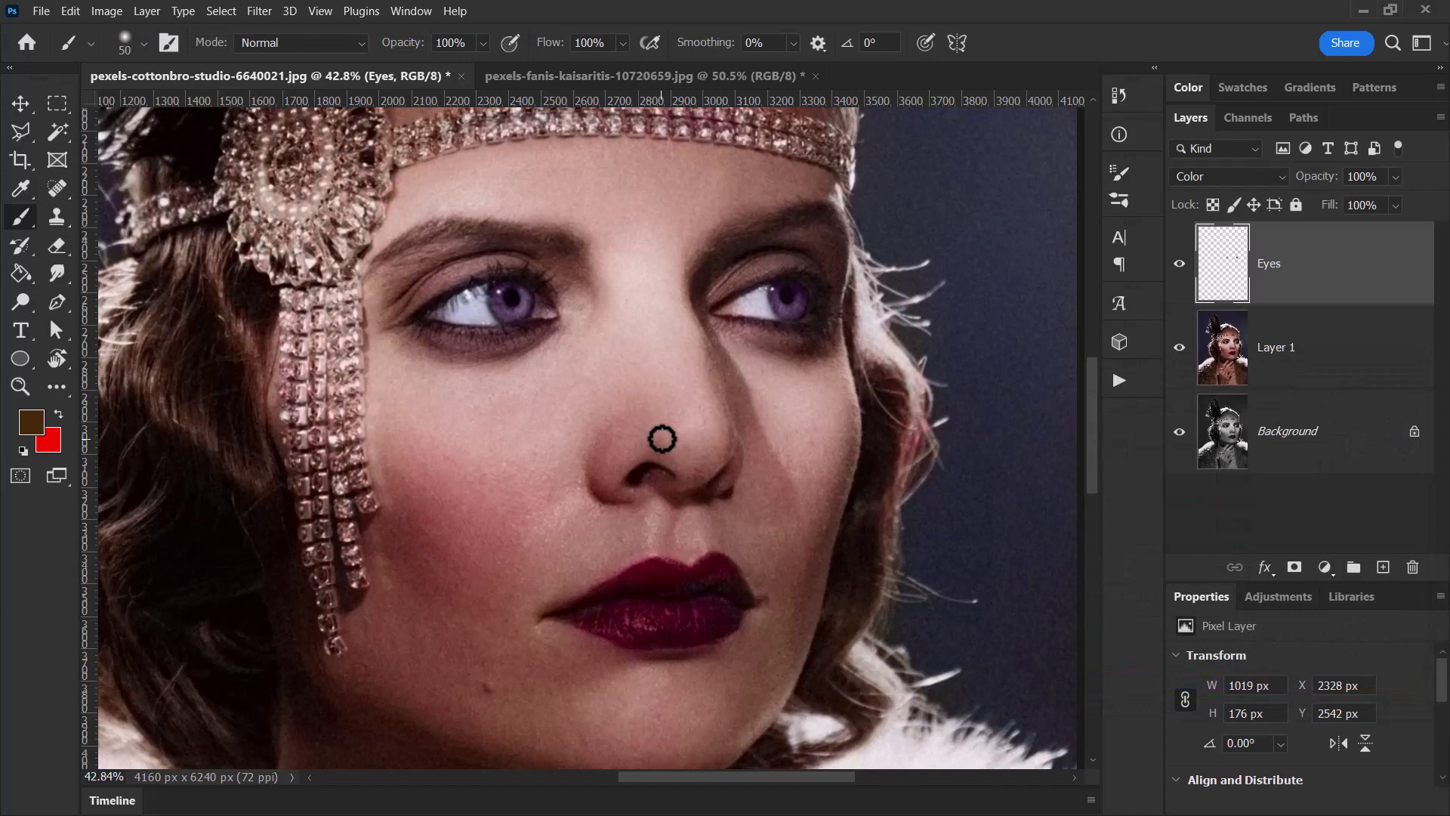
{"action": "scroll", "coordinate": [729, 418], "scroll_direction": "down", "scroll_amount": 2}
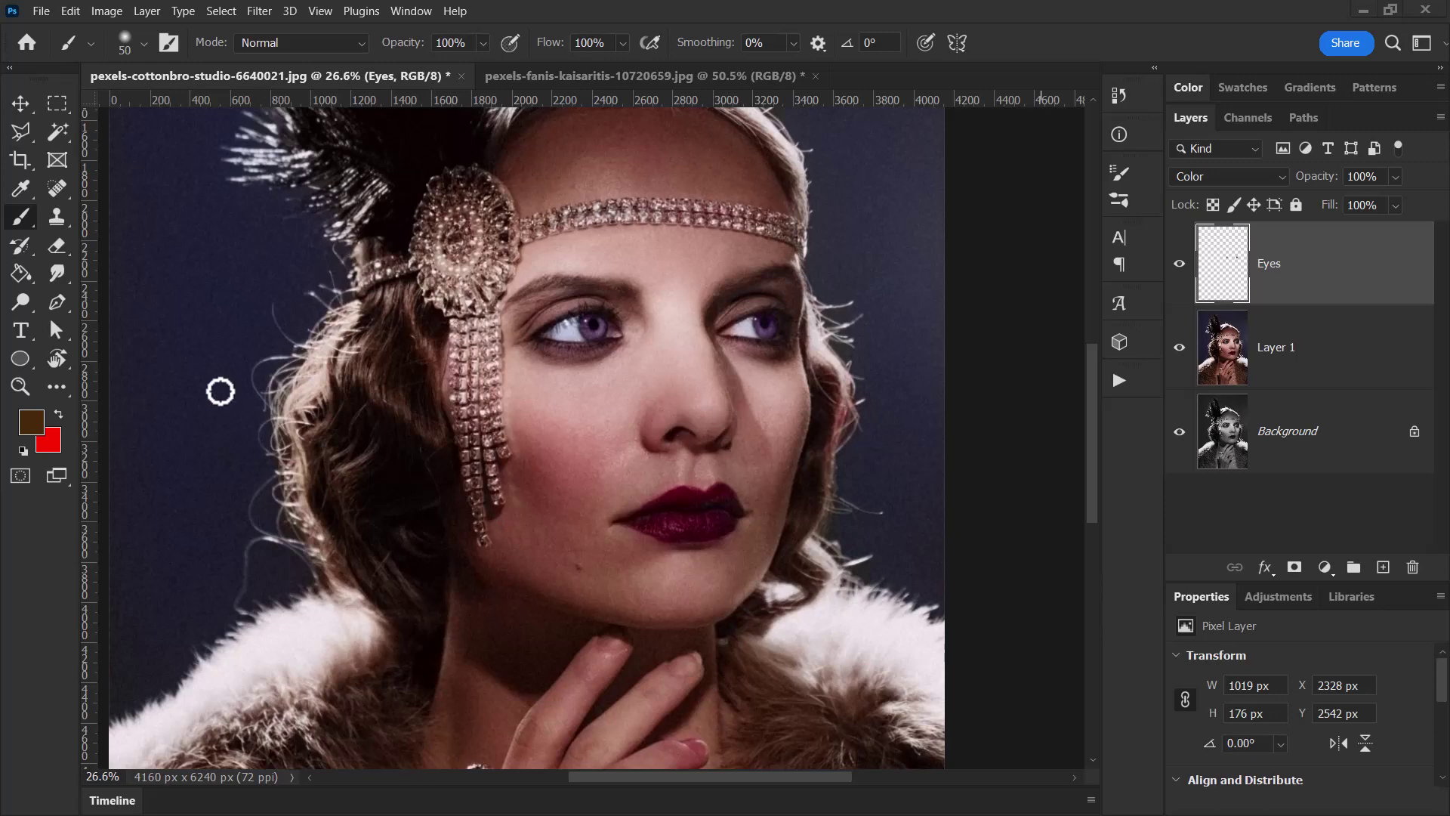
{"action": "left_click", "coordinate": [58, 413]}
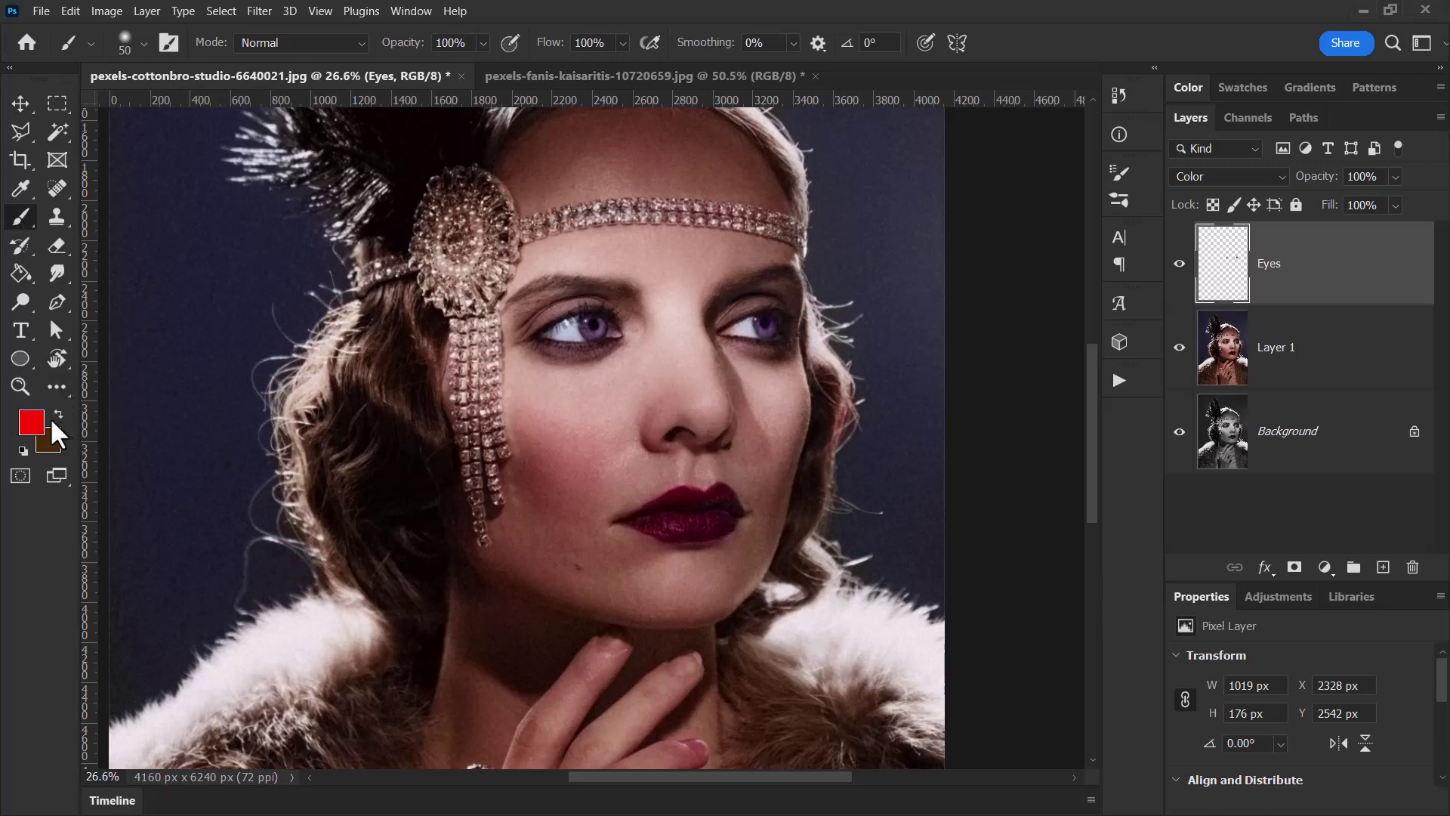
{"action": "left_click", "coordinate": [1383, 568]}
{"action": "double_click", "coordinate": [1296, 264]}
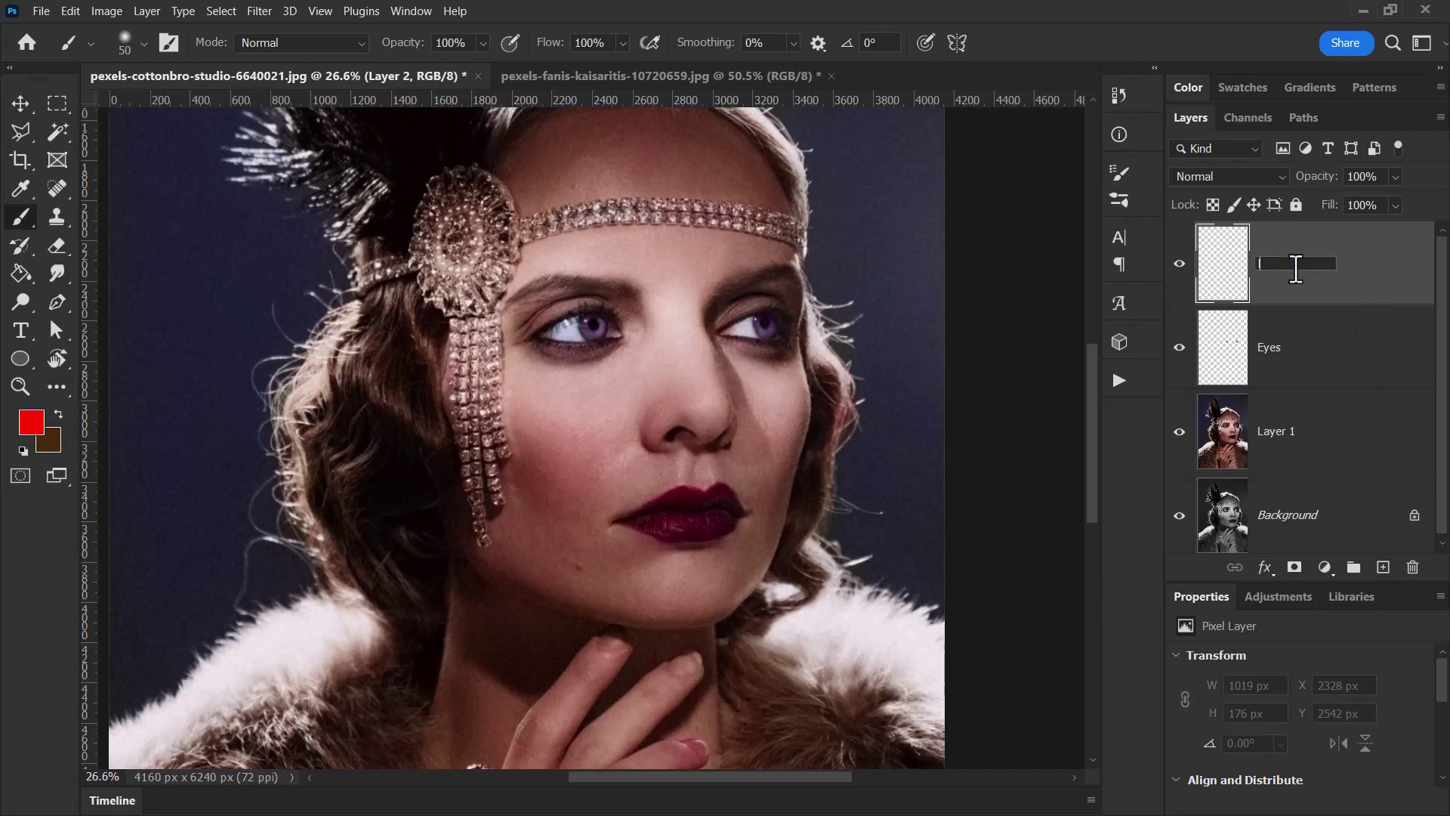
{"action": "type", "text": "lipstick"}
{"action": "key", "text": "Return"}
Paint red over the upper and lower lips with the lipstick layer in Color mode
{"action": "mouse_move", "coordinate": [632, 519]}
{"action": "left_mouse_down"}
{"action": "mouse_move", "coordinate": [677, 492]}
{"action": "mouse_move", "coordinate": [744, 514]}
{"action": "left_mouse_up"}
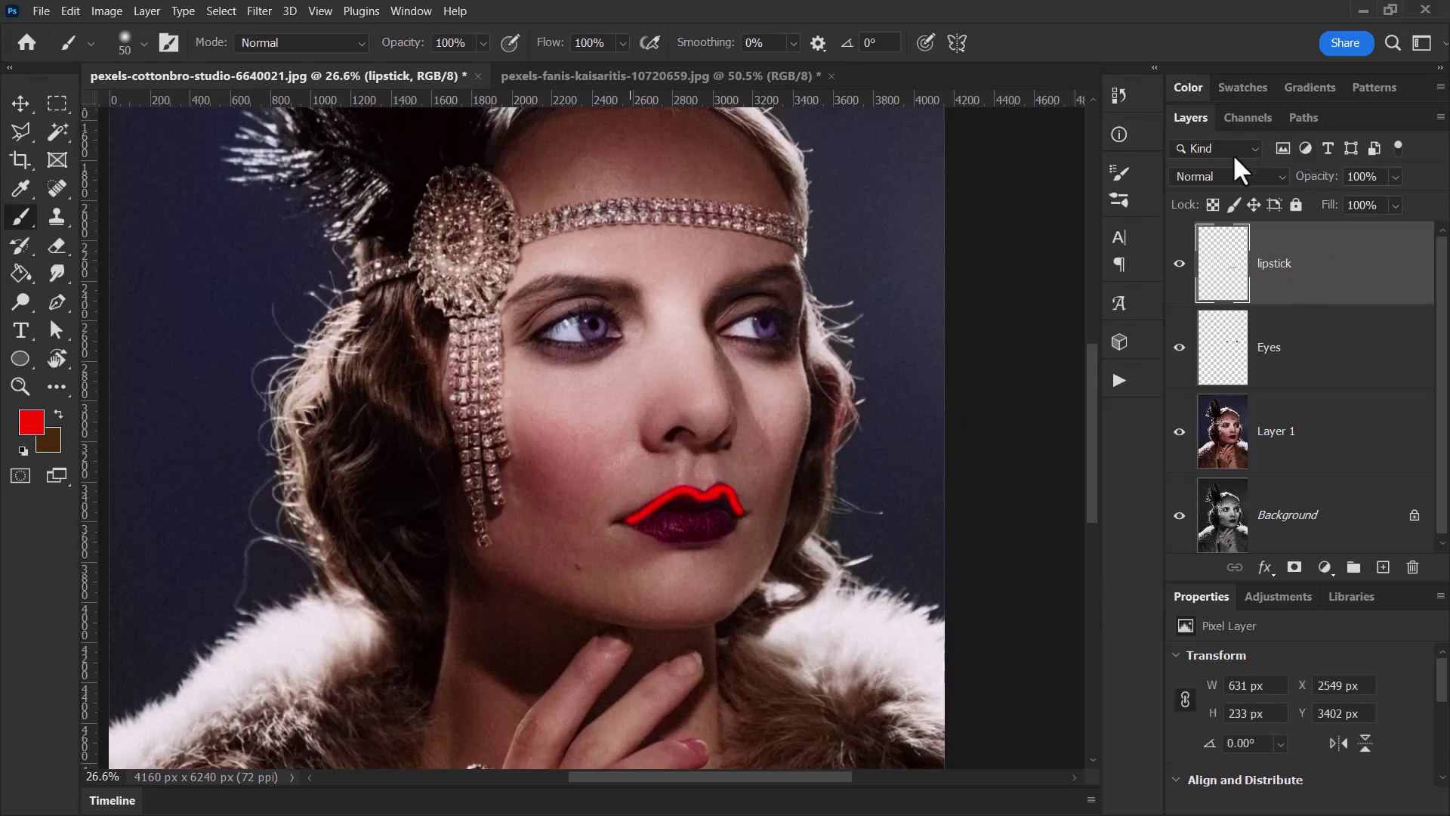
{"action": "left_click", "coordinate": [1237, 177]}
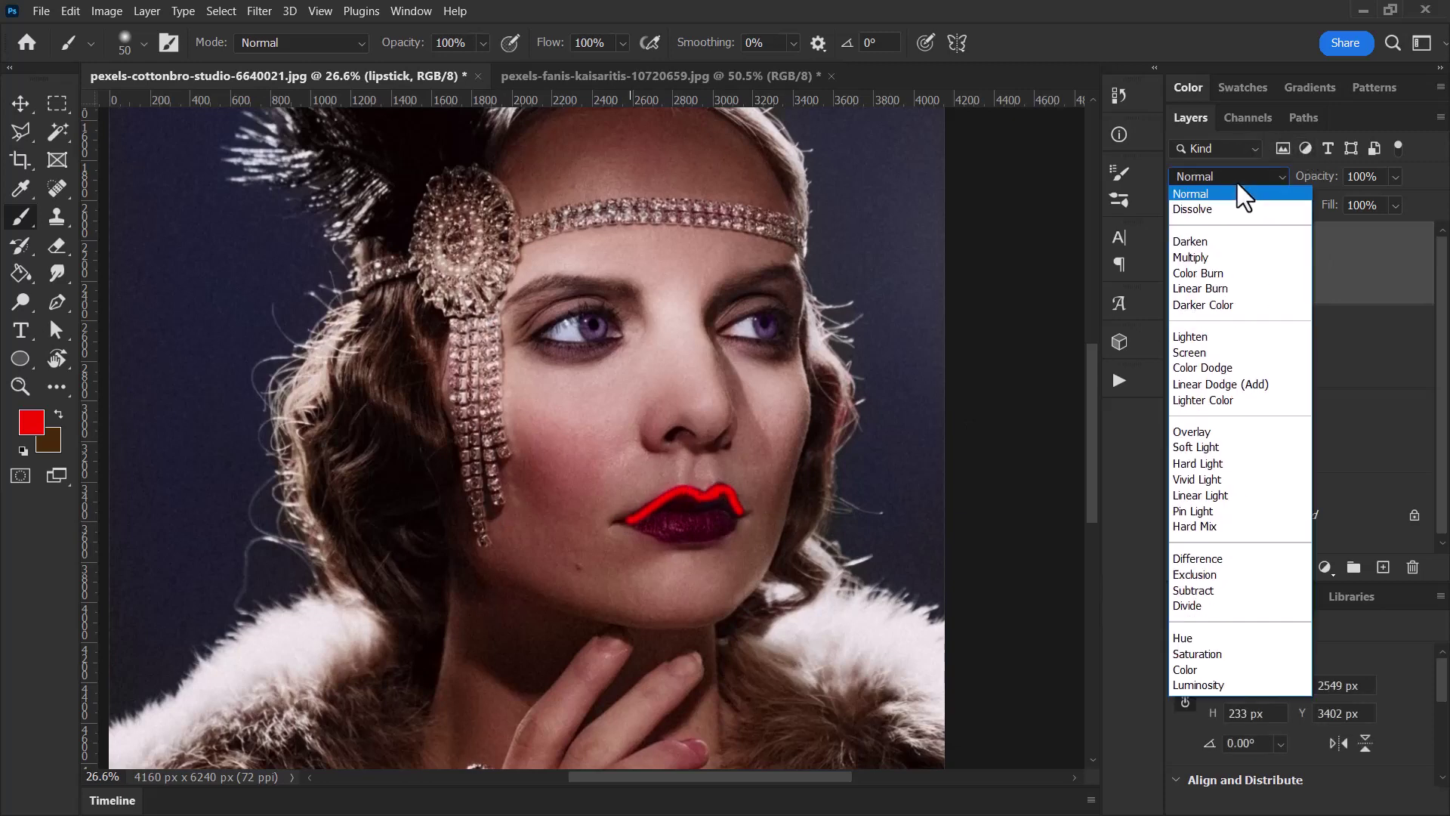
{"action": "left_click", "coordinate": [1198, 670]}
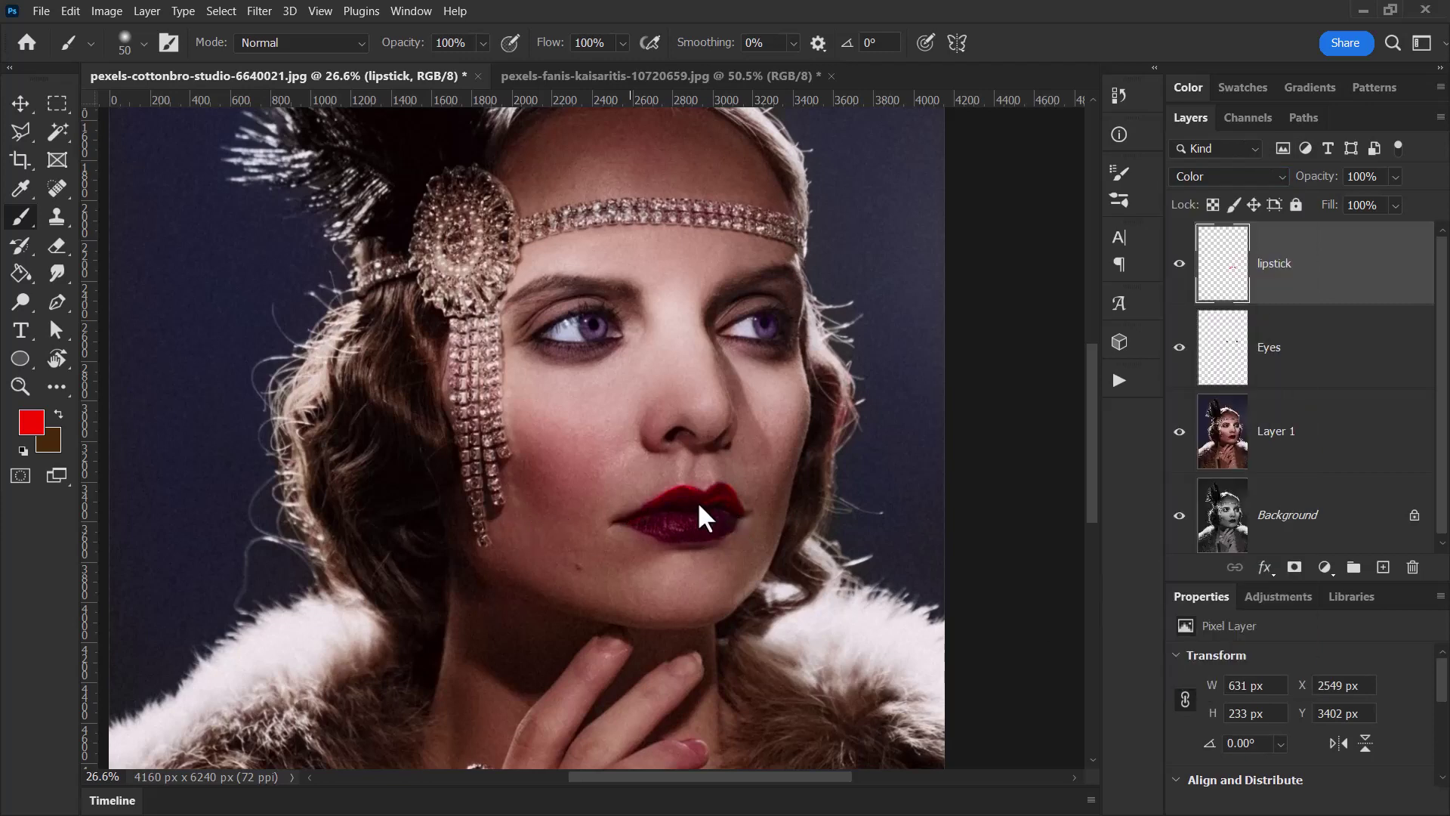
{"action": "key", "text": "bracketright"}
{"action": "key", "text": "bracketright"}
{"action": "key", "text": "bracketright"}
{"action": "key", "text": "bracketright"}
{"action": "mouse_move", "coordinate": [651, 511]}
{"action": "left_mouse_down"}
{"action": "mouse_move", "coordinate": [729, 515]}
{"action": "mouse_move", "coordinate": [697, 531]}
{"action": "mouse_move", "coordinate": [646, 525]}
{"action": "mouse_move", "coordinate": [729, 522]}
{"action": "mouse_move", "coordinate": [676, 537]}
{"action": "mouse_move", "coordinate": [651, 515]}
{"action": "mouse_move", "coordinate": [731, 511]}
{"action": "left_mouse_up"}
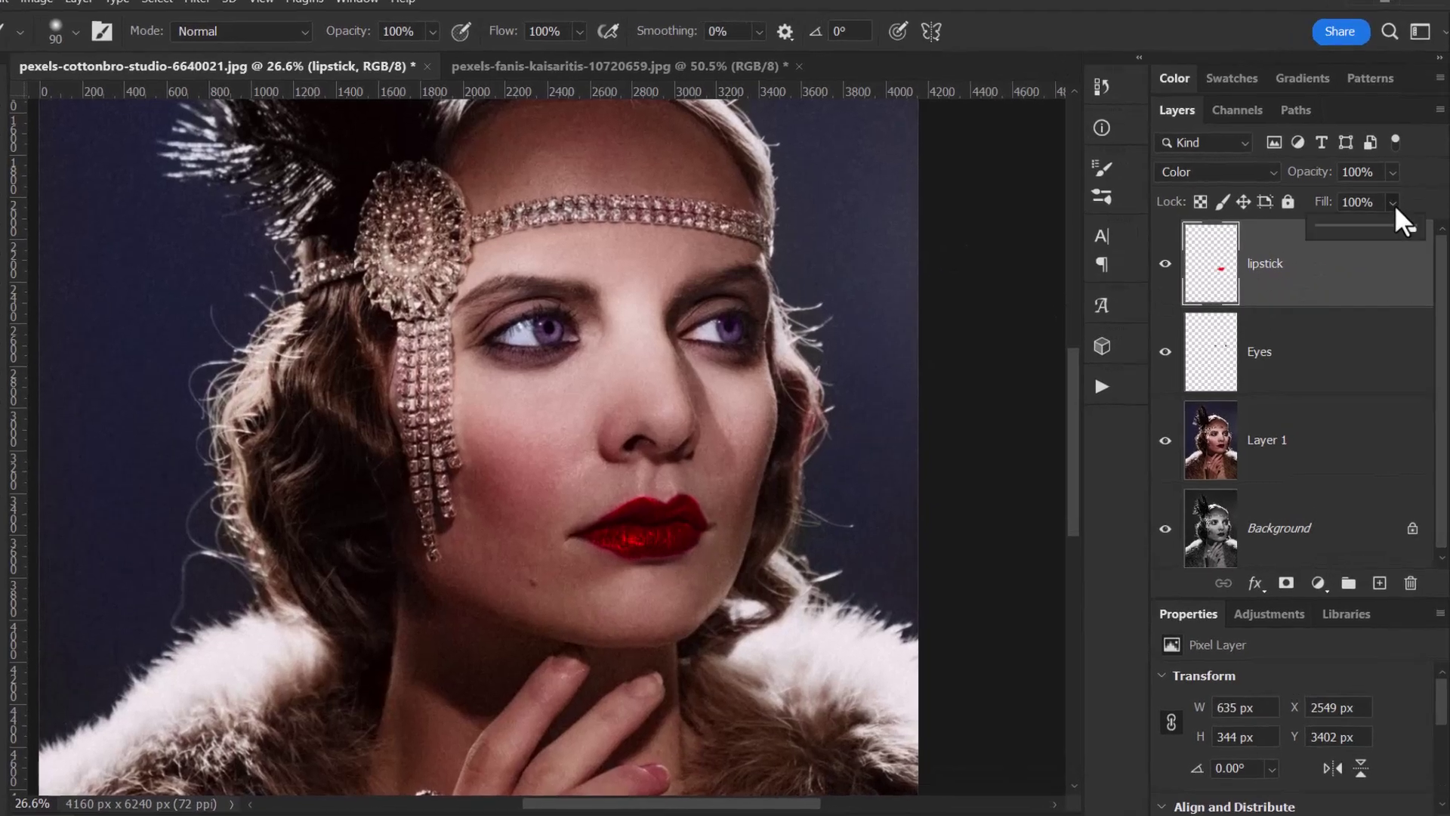
Lower the lipstick layer's Fill to 37% and compare with Eyes and lipstick layers toggled
{"action": "left_click", "coordinate": [1396, 205]}
{"action": "left_click_drag", "start_coordinate": [1418, 227], "coordinate": [1301, 219]}
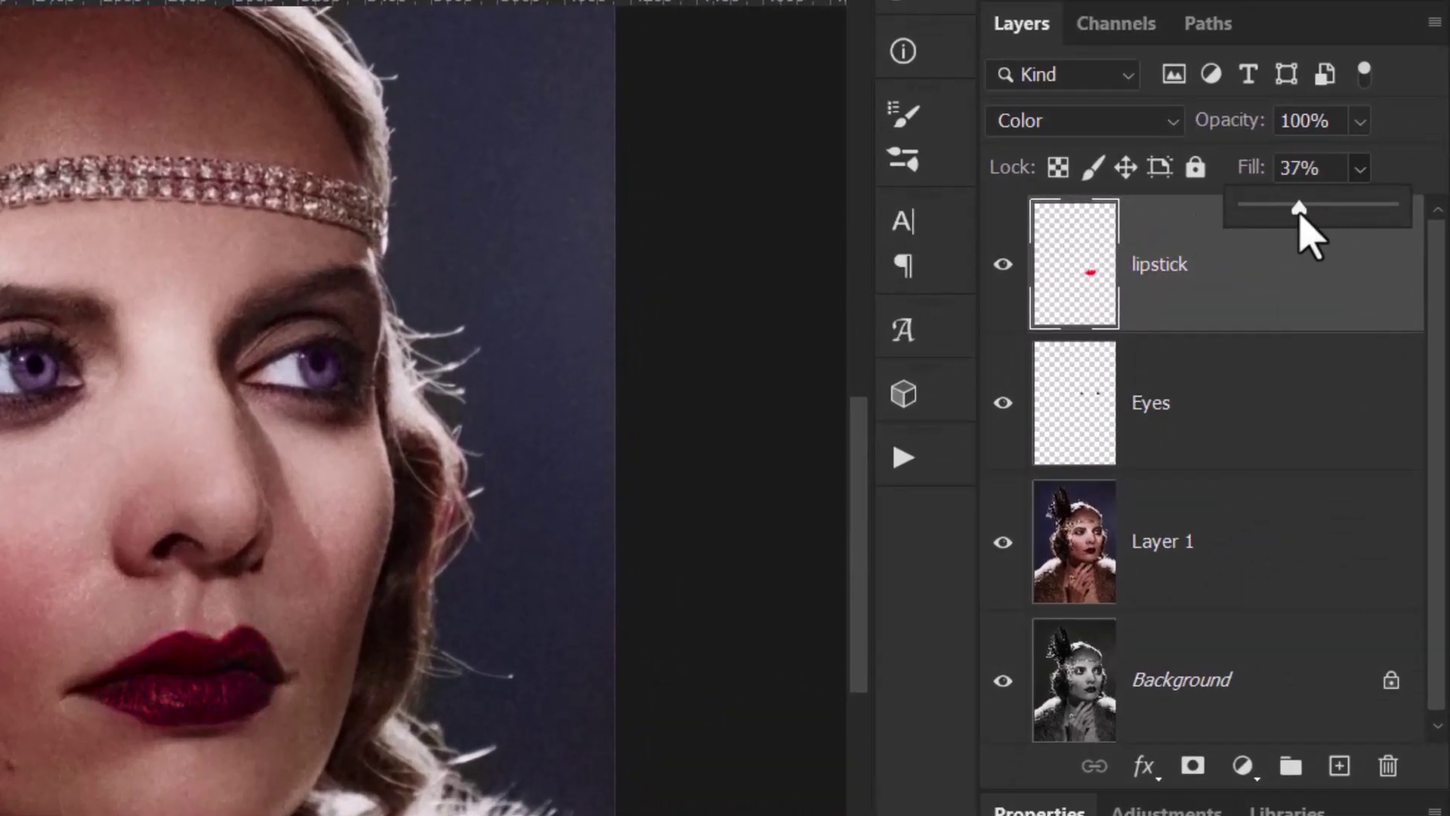
{"action": "left_click", "coordinate": [1003, 403]}
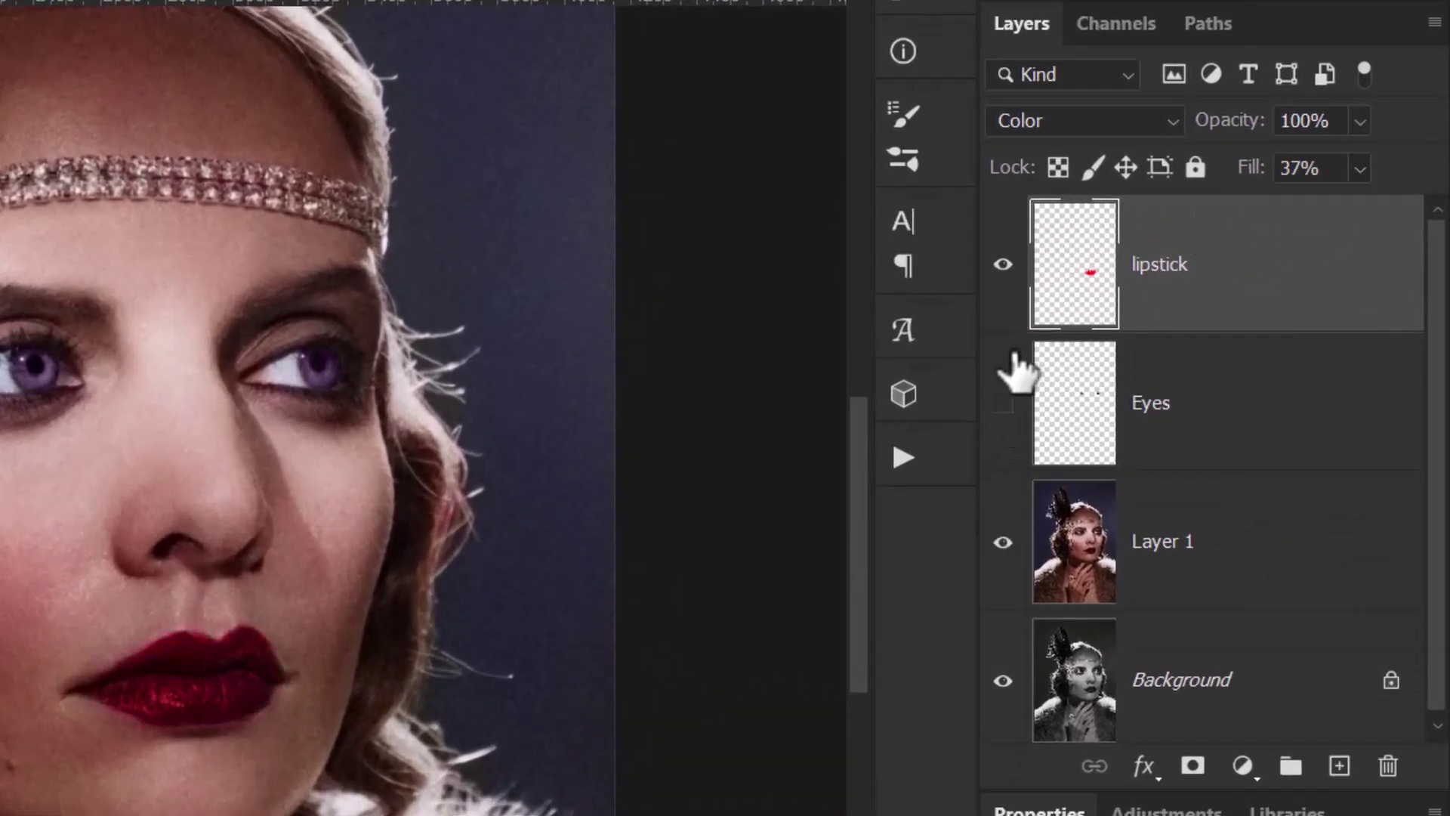
{"action": "left_click", "coordinate": [1004, 264]}
{"action": "left_click", "coordinate": [1003, 265]}
{"action": "left_click", "coordinate": [1003, 403]}
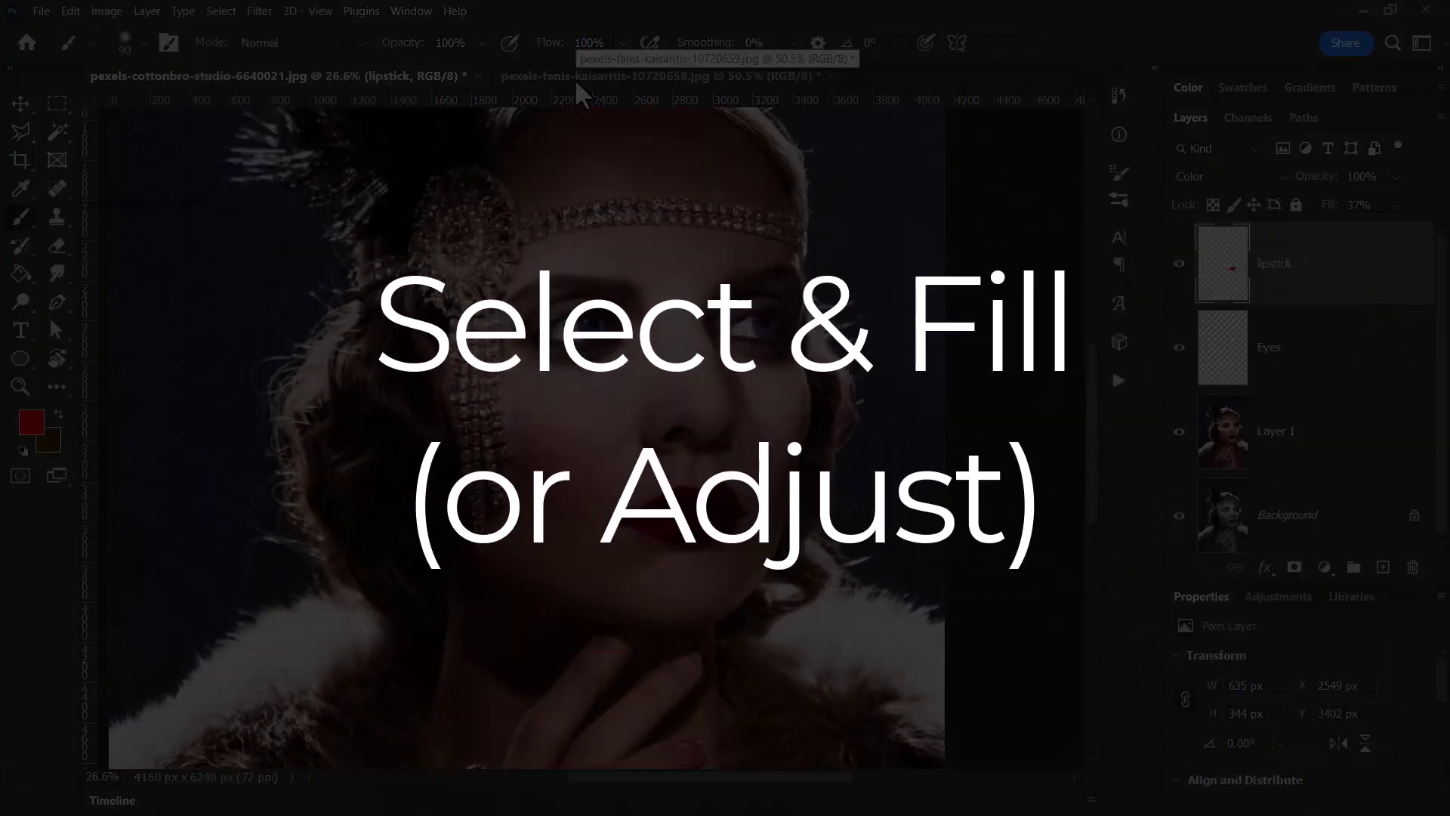
Colorize the man's beach photo with the Colorize neural filter, output as a new layer
{"action": "left_click", "coordinate": [577, 81]}
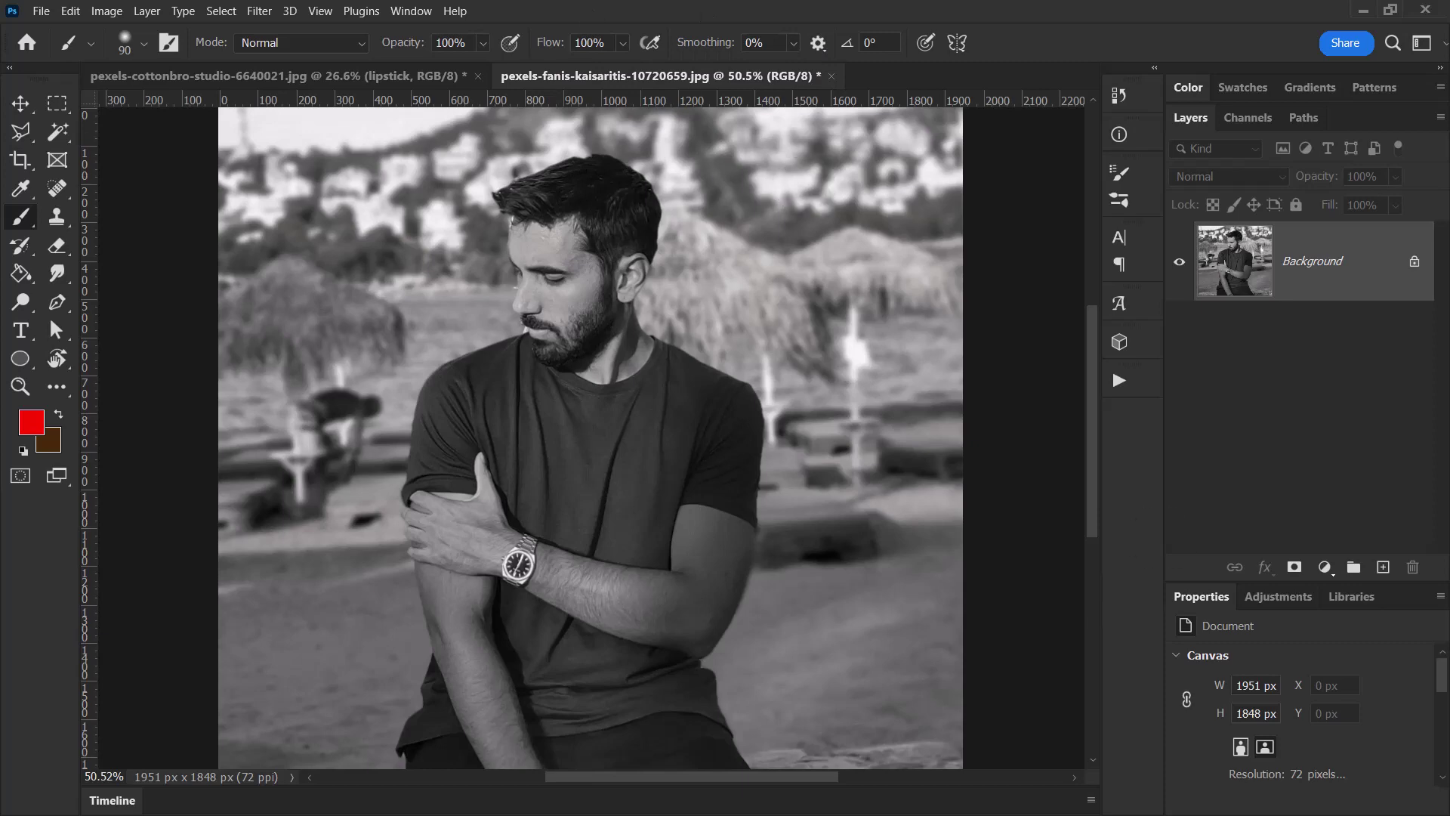
{"action": "left_click", "coordinate": [259, 17]}
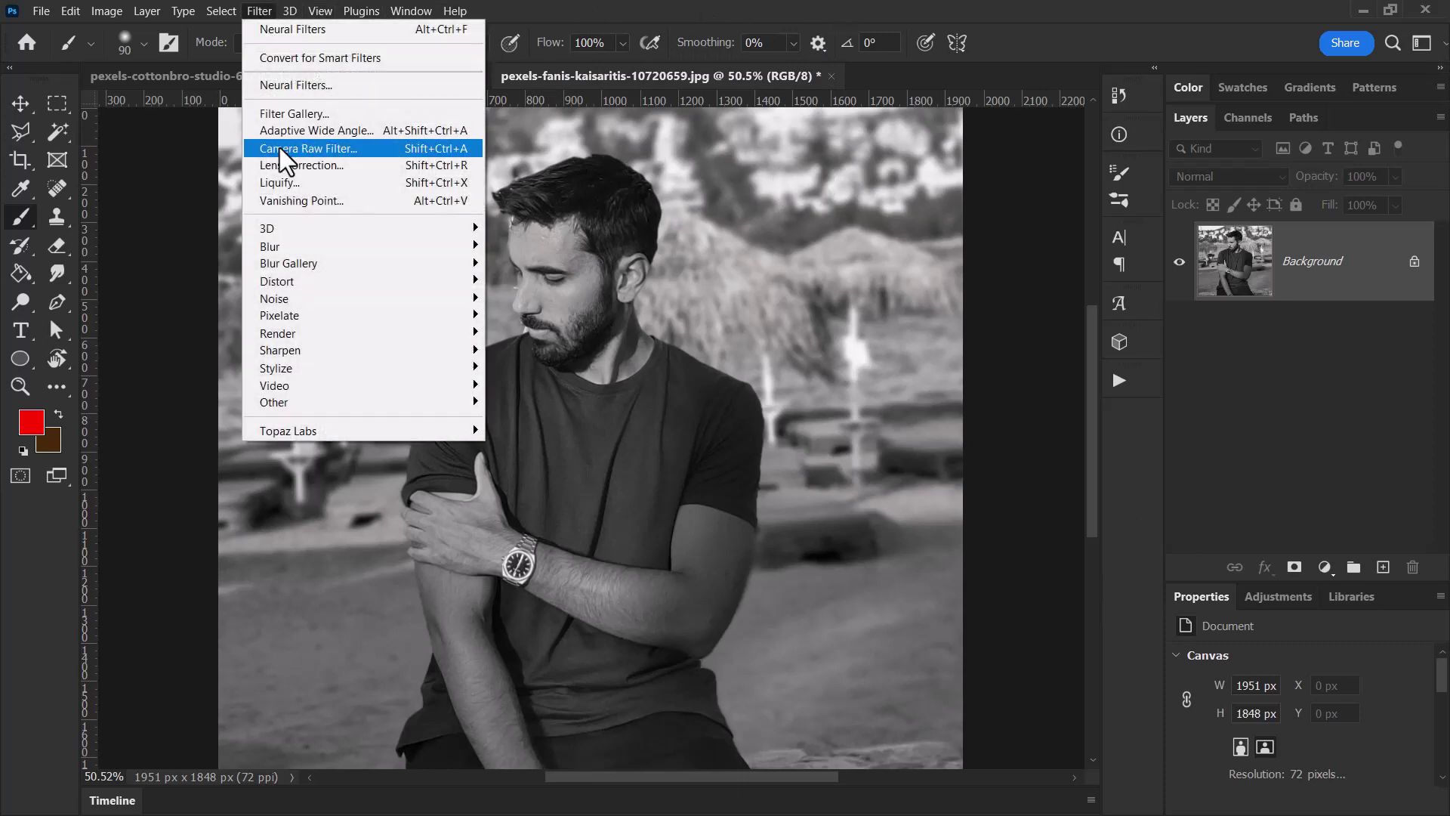
{"action": "left_click", "coordinate": [291, 89]}
{"action": "left_click", "coordinate": [975, 563]}
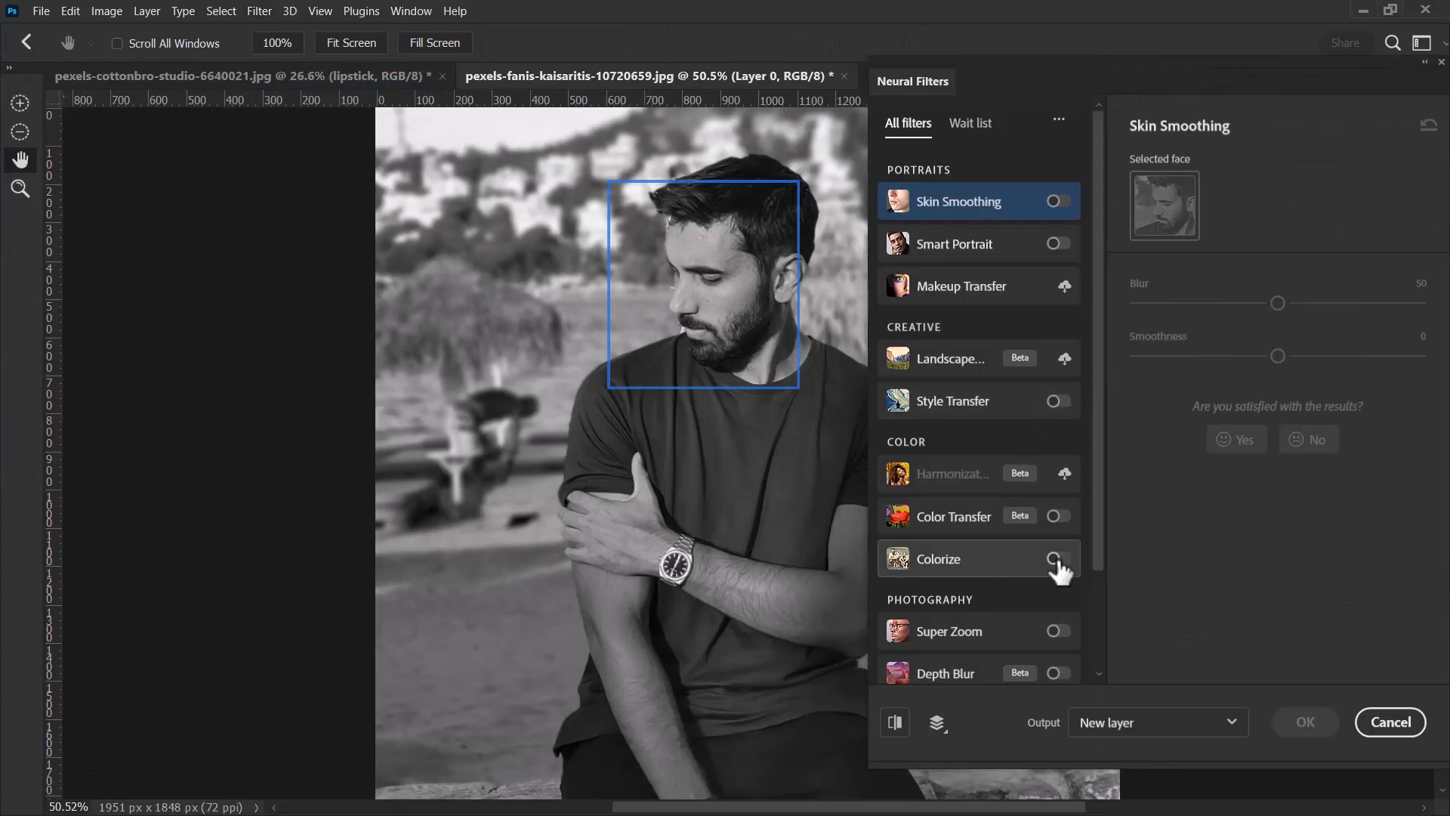
{"action": "left_click", "coordinate": [1305, 722]}
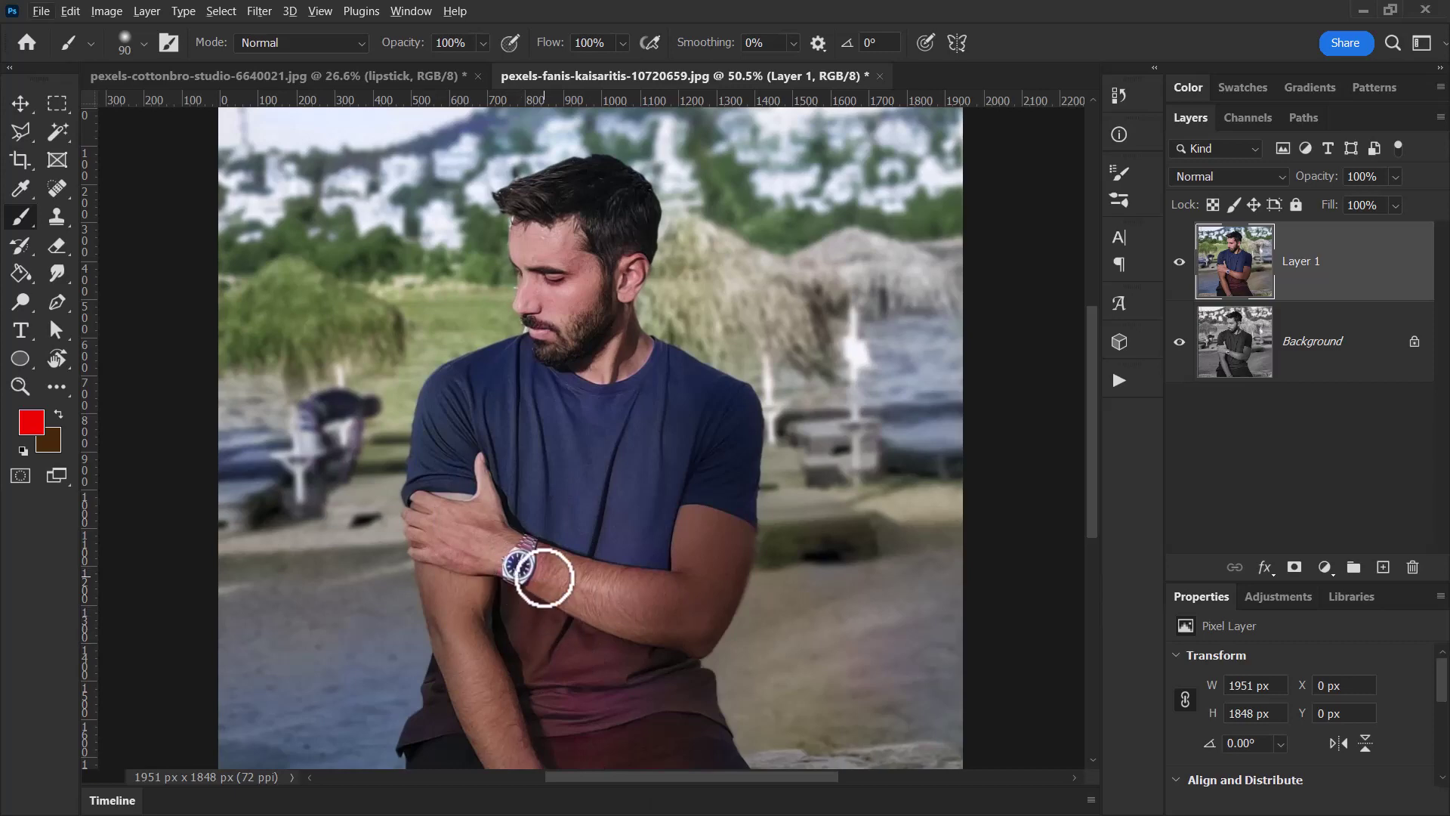
Zoom in closely on the wristwatch and switch to the Polygonal Lasso to trace it
{"action": "key", "text": "z"}
{"action": "left_click_drag", "start_coordinate": [509, 541], "coordinate": [716, 467]}
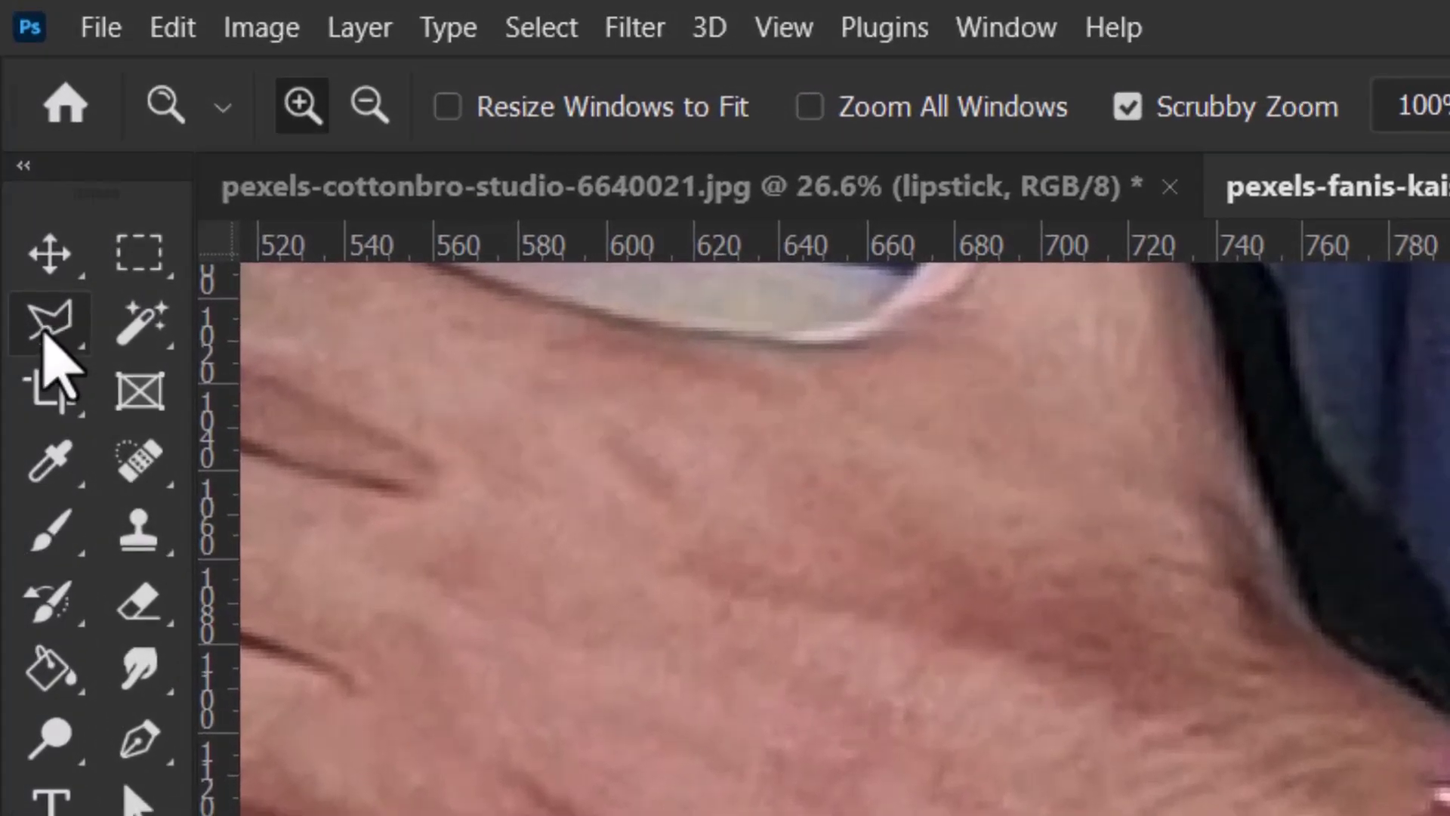
{"action": "left_click", "coordinate": [19, 131]}
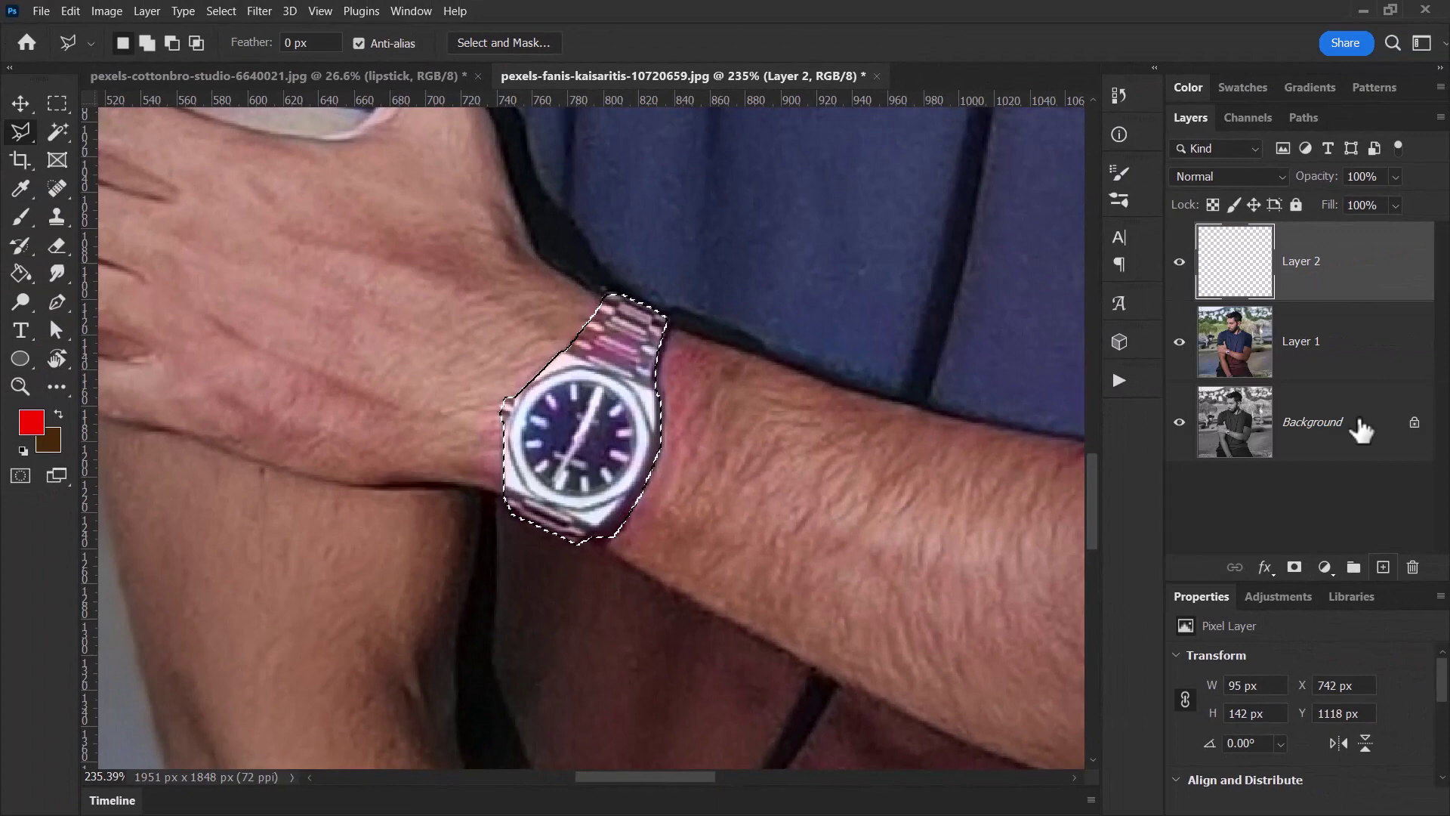
Set Layer 2 to Color blend mode and brush paint over the selected wristwatch
{"action": "left_click", "coordinate": [1273, 175]}
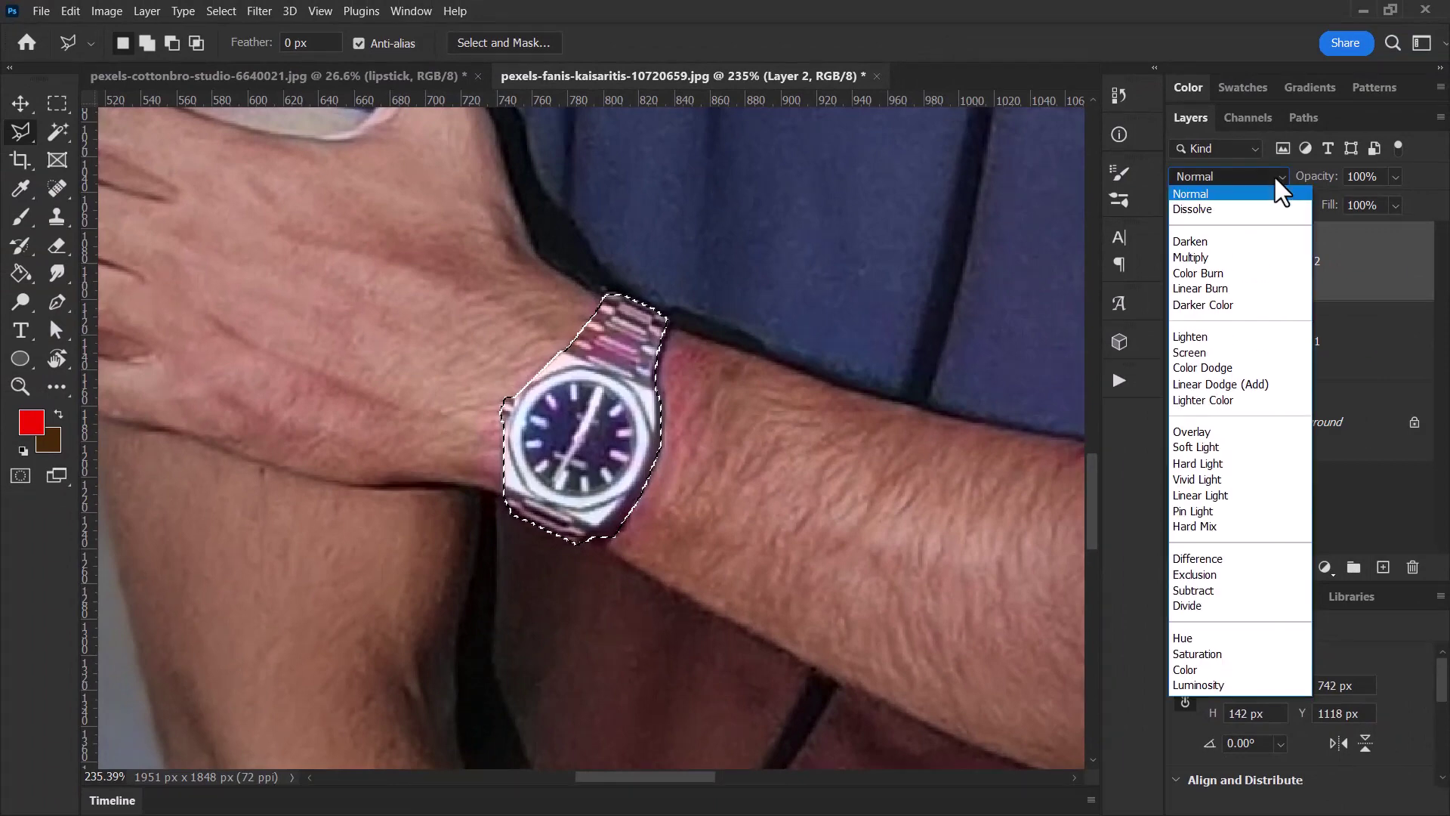
{"action": "left_click", "coordinate": [1247, 669]}
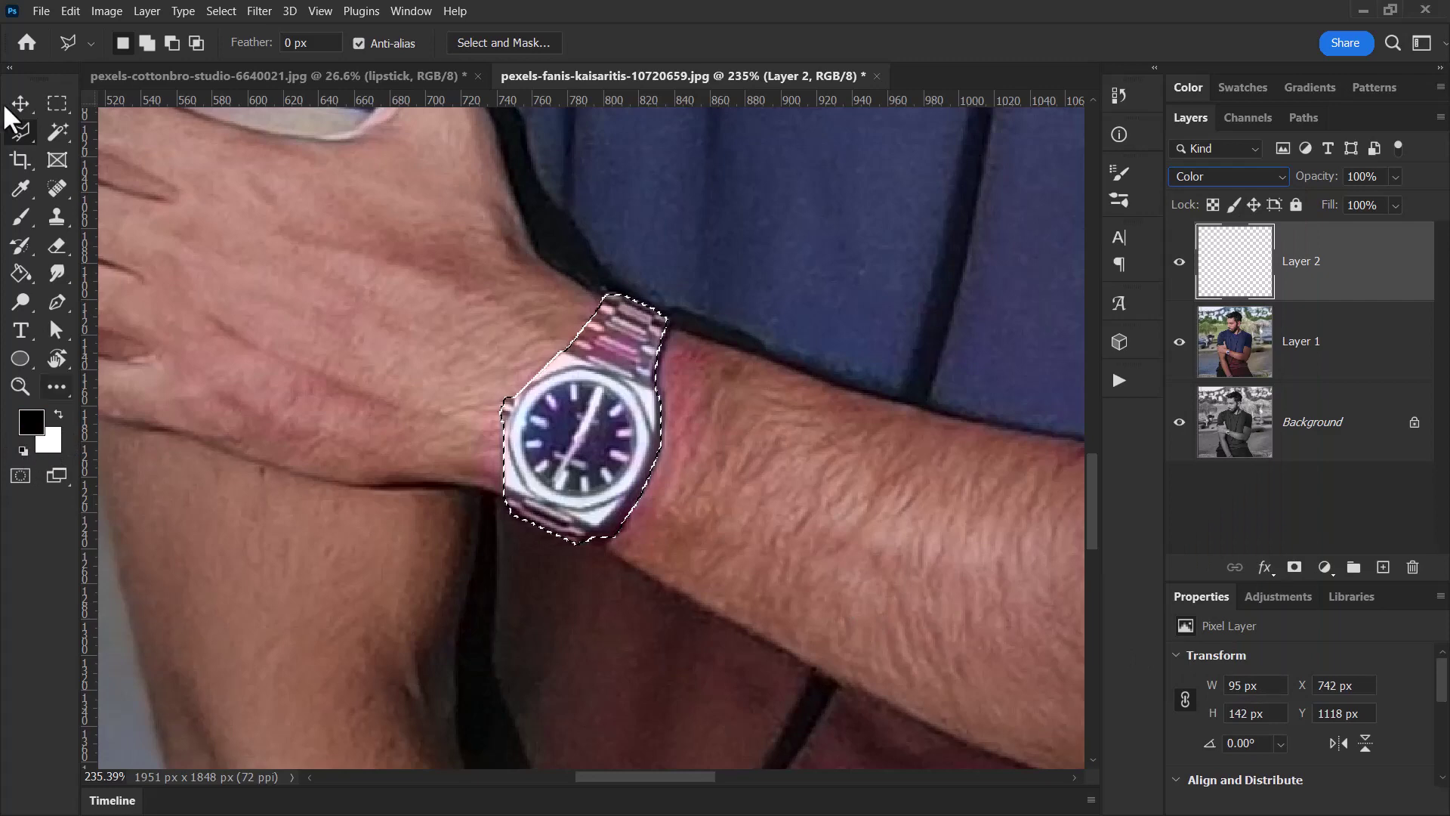
{"action": "left_click", "coordinate": [21, 218]}
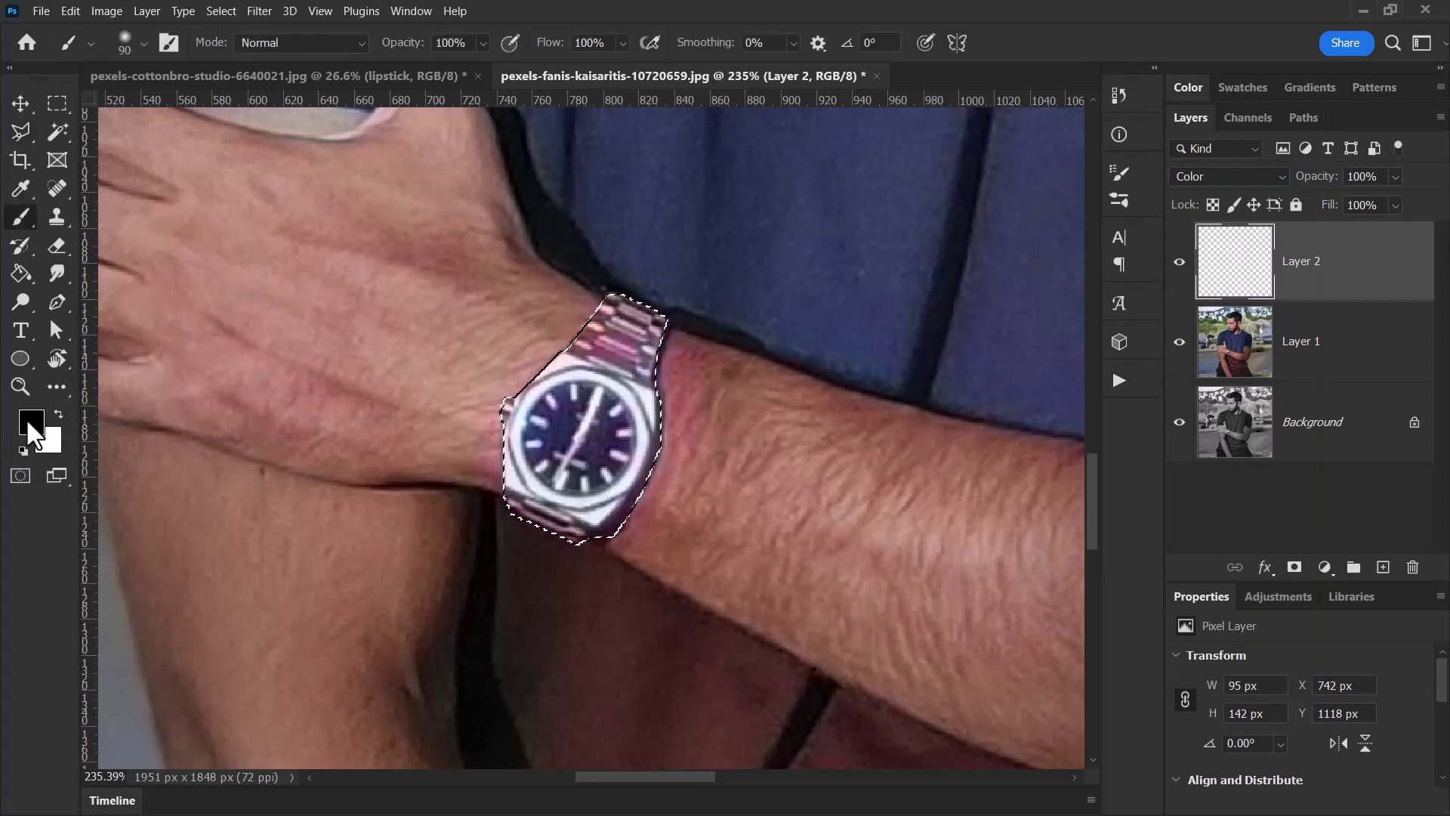
{"action": "mouse_move", "coordinate": [632, 323]}
{"action": "left_mouse_down"}
{"action": "mouse_move", "coordinate": [518, 469]}
{"action": "mouse_move", "coordinate": [641, 317]}
{"action": "left_mouse_up"}
Set the foreground colour to very dark navy #070325 and return to the Brush
{"action": "left_click", "coordinate": [30, 422]}
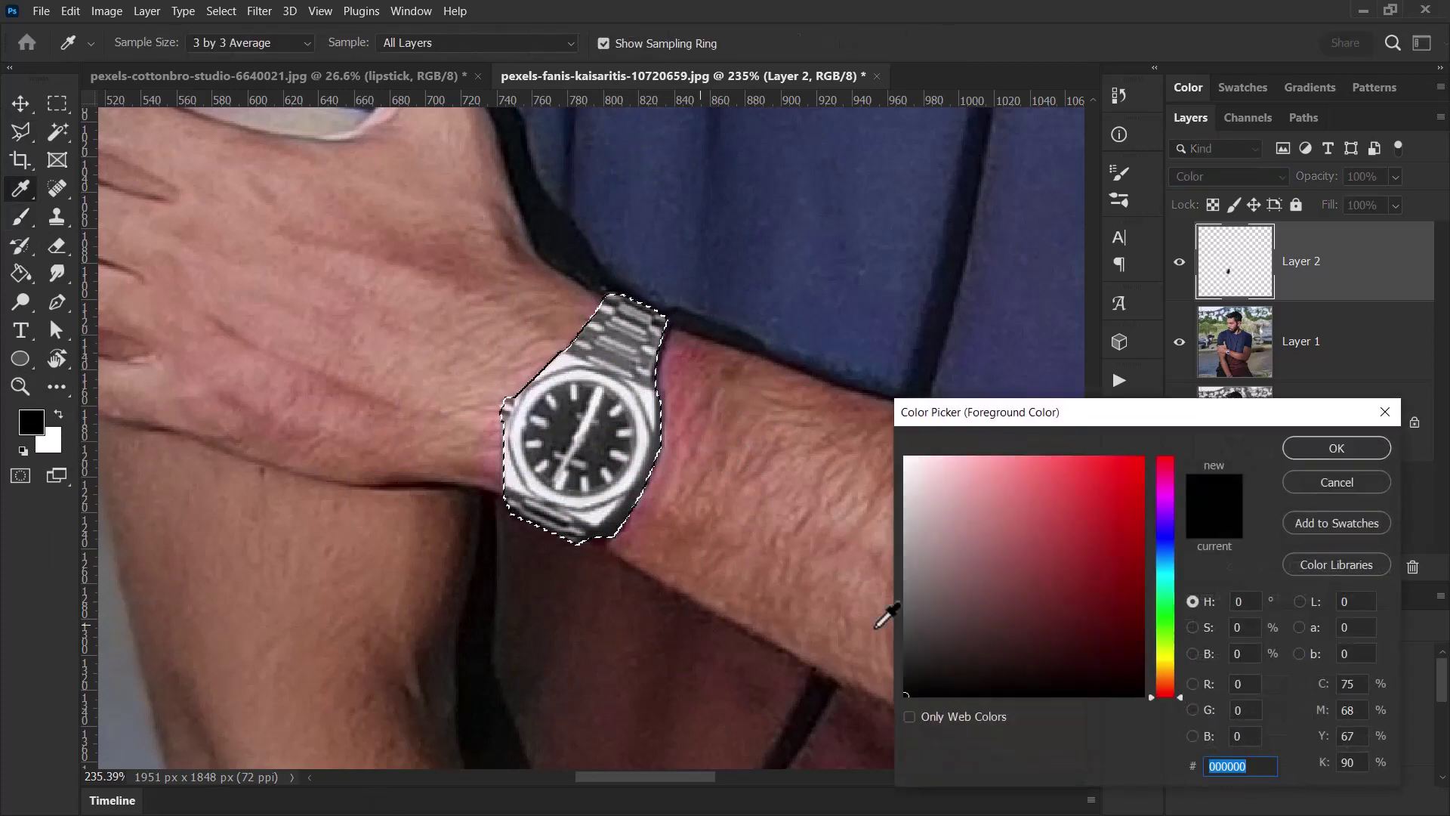
{"action": "left_click", "coordinate": [1167, 531]}
{"action": "mouse_move", "coordinate": [1069, 572]}
{"action": "left_mouse_down"}
{"action": "mouse_move", "coordinate": [1023, 627]}
{"action": "mouse_move", "coordinate": [1128, 662]}
{"action": "left_mouse_up"}
{"action": "key", "text": "Return"}
{"action": "key", "text": "b"}
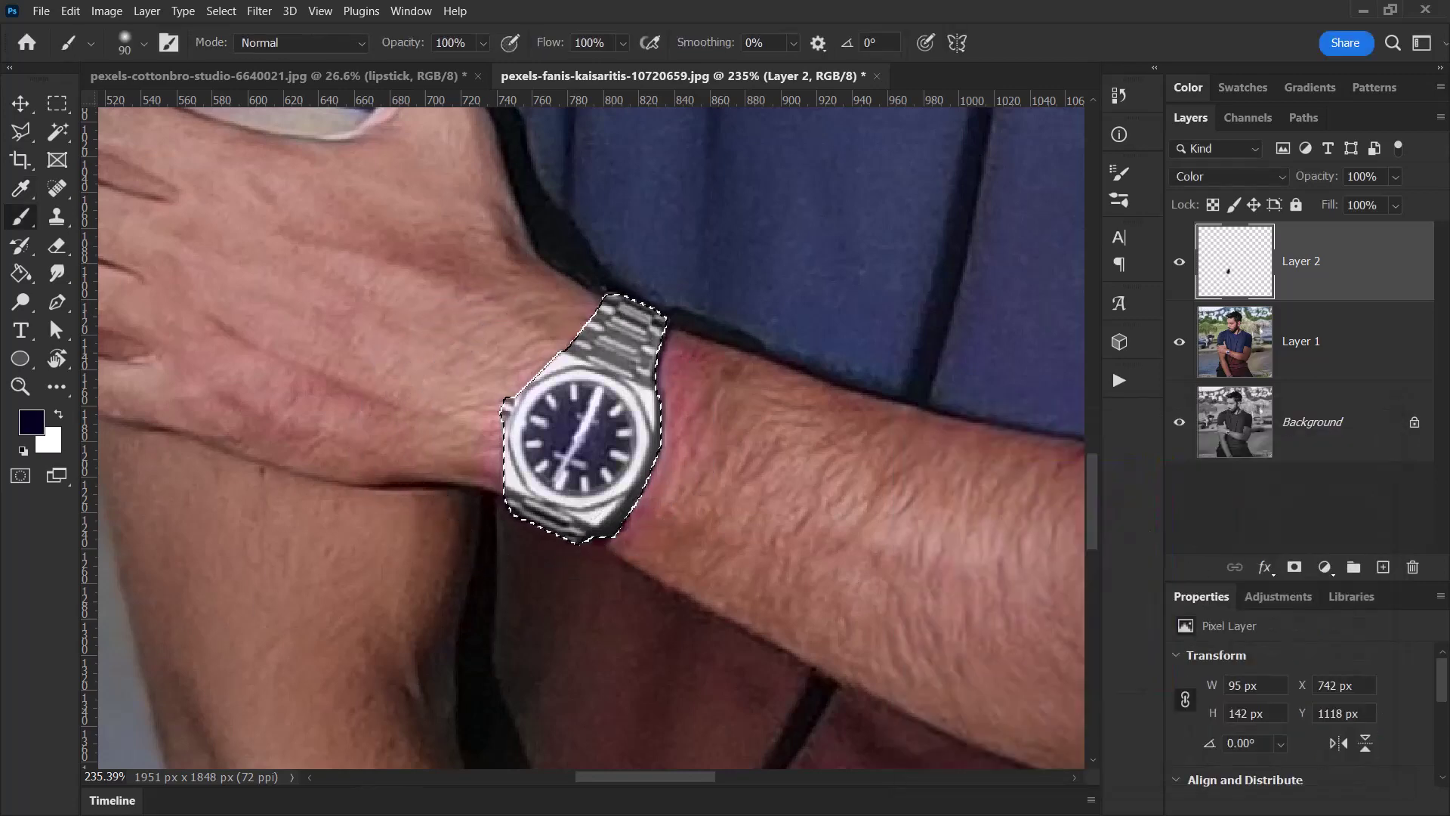
{"action": "scroll", "coordinate": [431, 464], "scroll_direction": "down", "scroll_amount": 3}
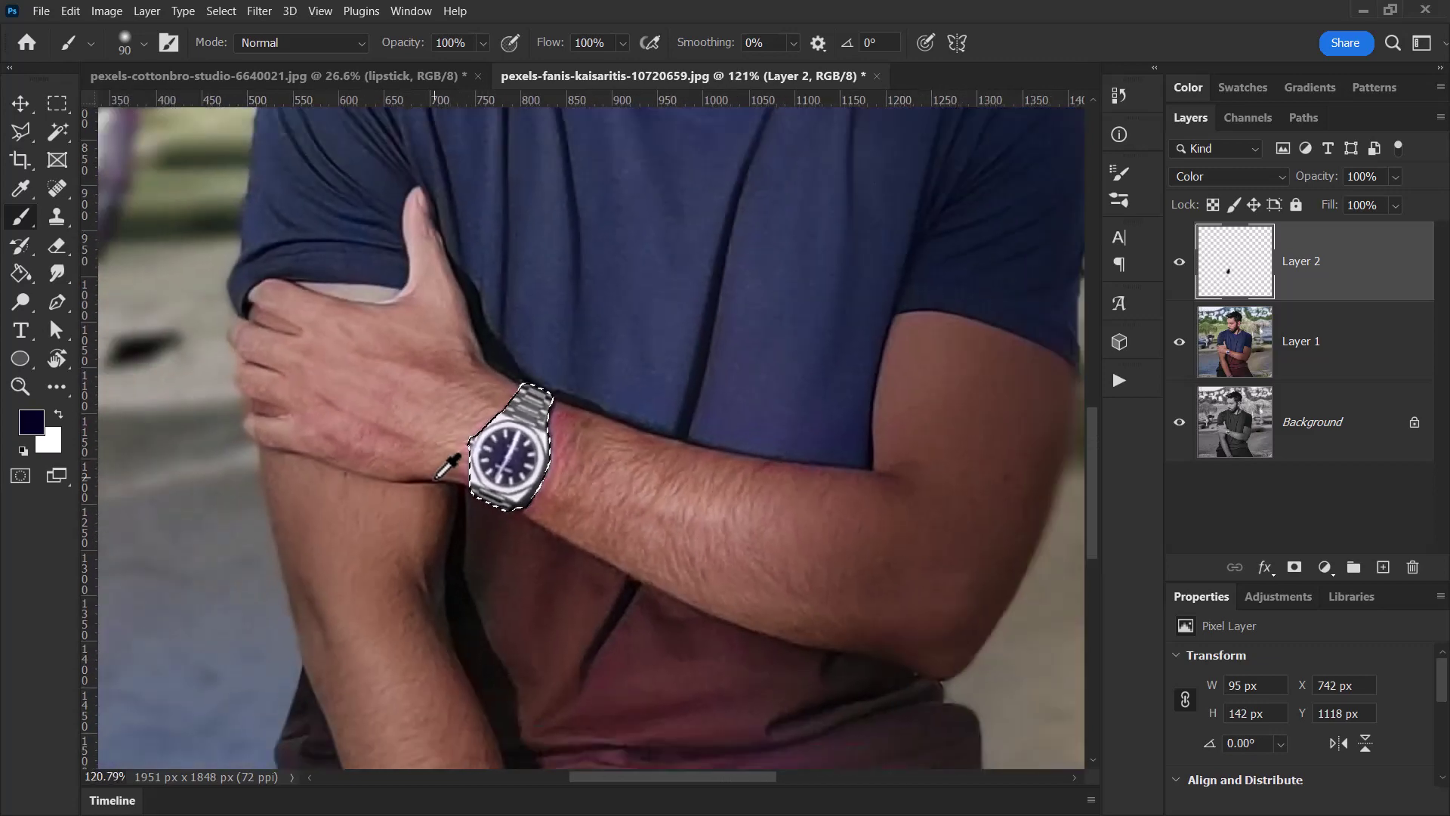
{"action": "scroll", "coordinate": [725, 483], "scroll_direction": "down", "scroll_amount": 2}
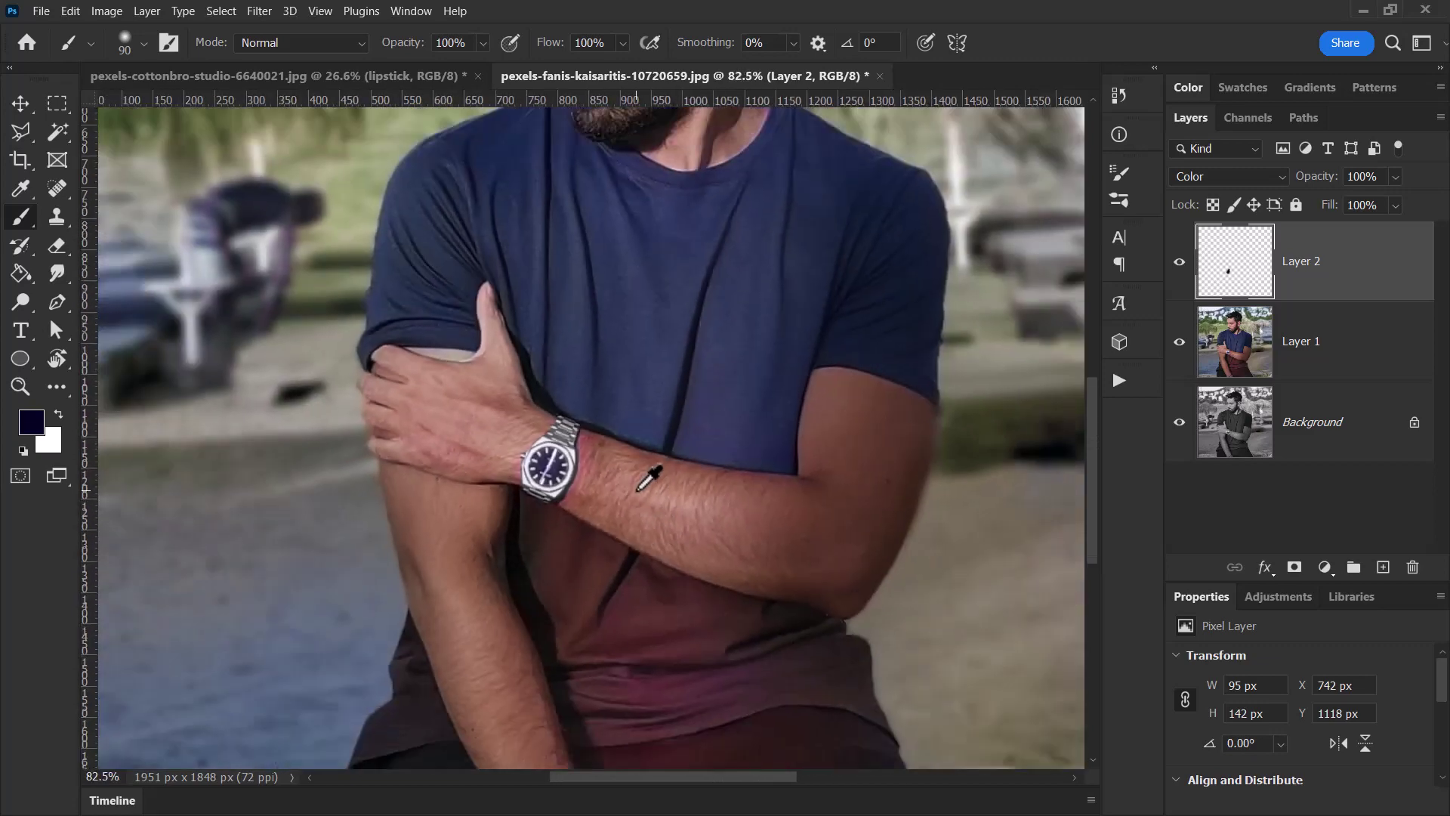
{"action": "left_click_drag", "start_coordinate": [634, 248], "coordinate": [572, 346]}
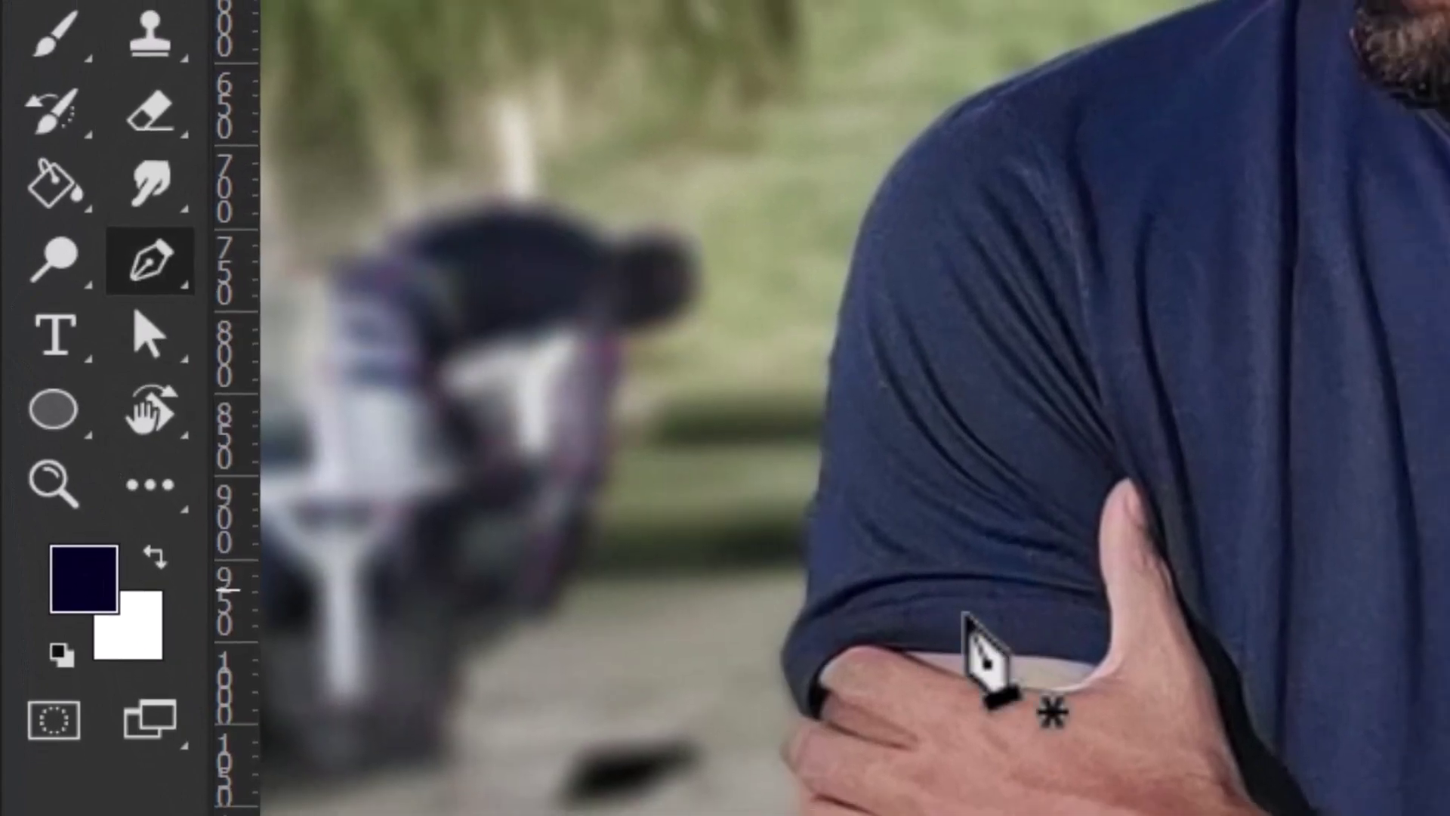
Start outlining the sleeve edge with the Pen, then change the pen mode from Shape to Path
{"action": "scroll", "coordinate": [968, 618], "scroll_direction": "up", "scroll_amount": 5}
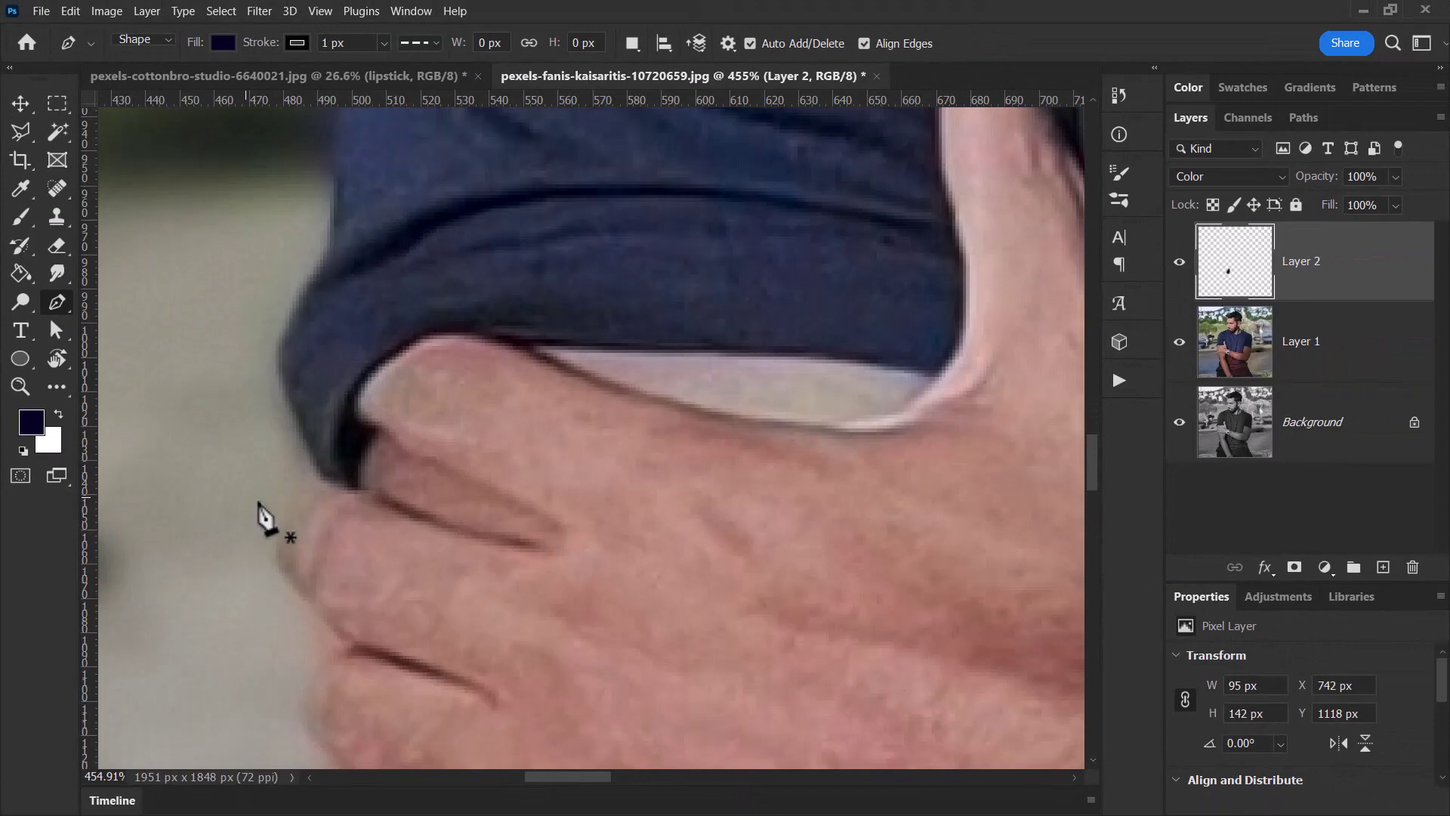
{"action": "left_click", "coordinate": [347, 487]}
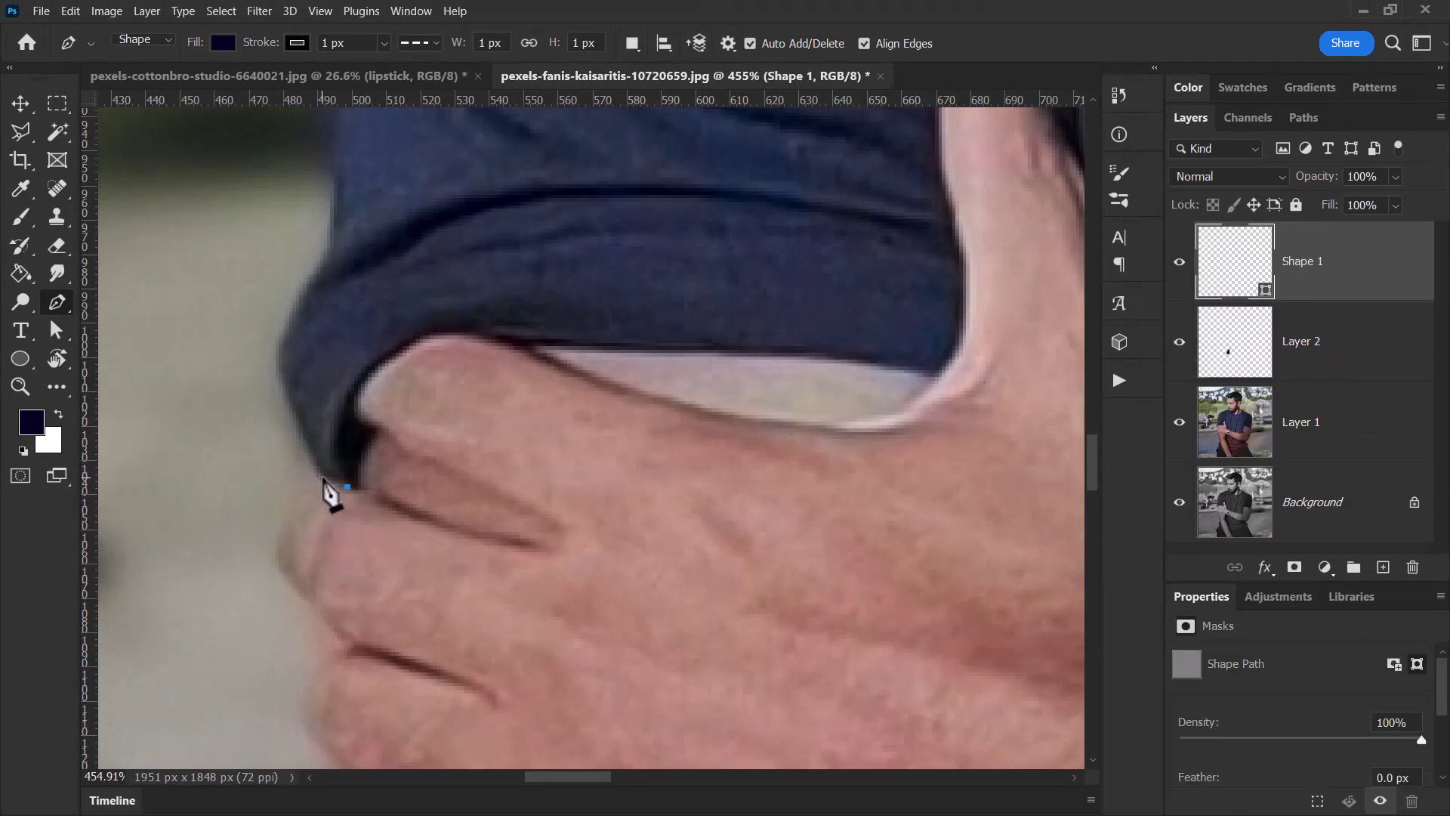
{"action": "left_click", "coordinate": [323, 478]}
{"action": "left_click_drag", "start_coordinate": [321, 477], "coordinate": [335, 428]}
{"action": "left_click", "coordinate": [143, 40]}
{"action": "left_click", "coordinate": [138, 73]}
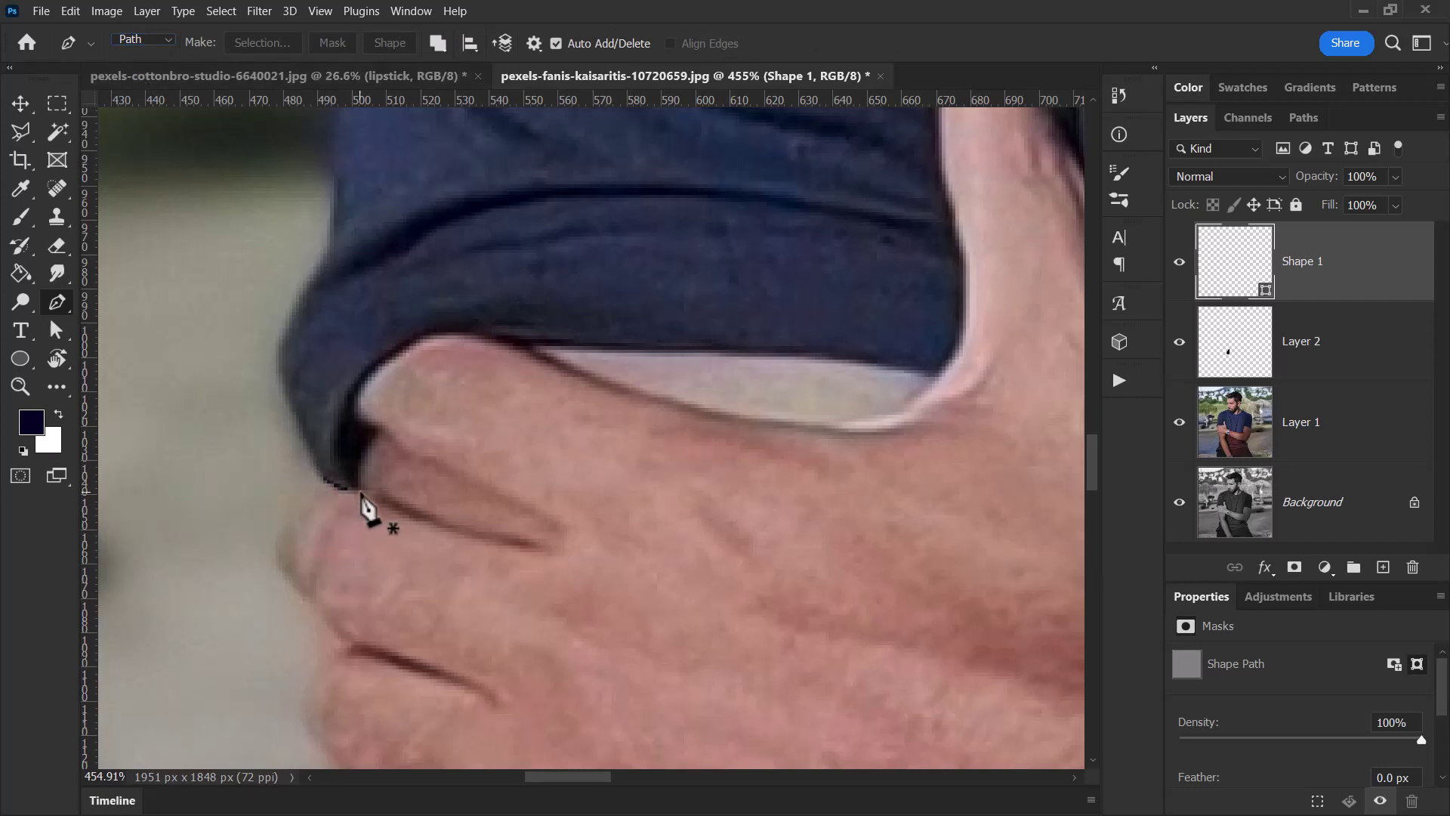
Delete the stray Shape 1 layer and trace the path up the sleeve and shirt edge
{"action": "key", "text": "Delete"}
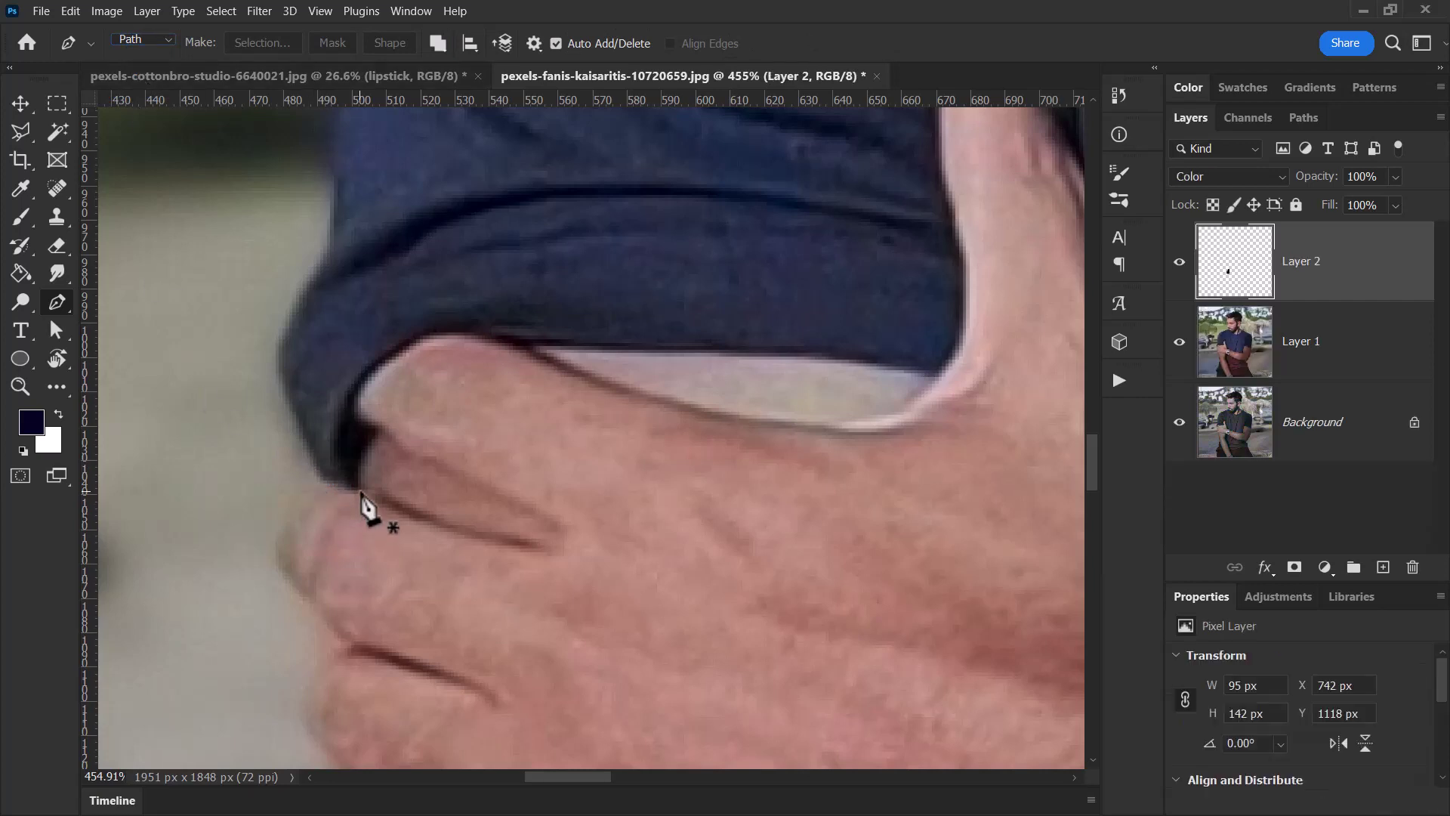
{"action": "left_click", "coordinate": [359, 491]}
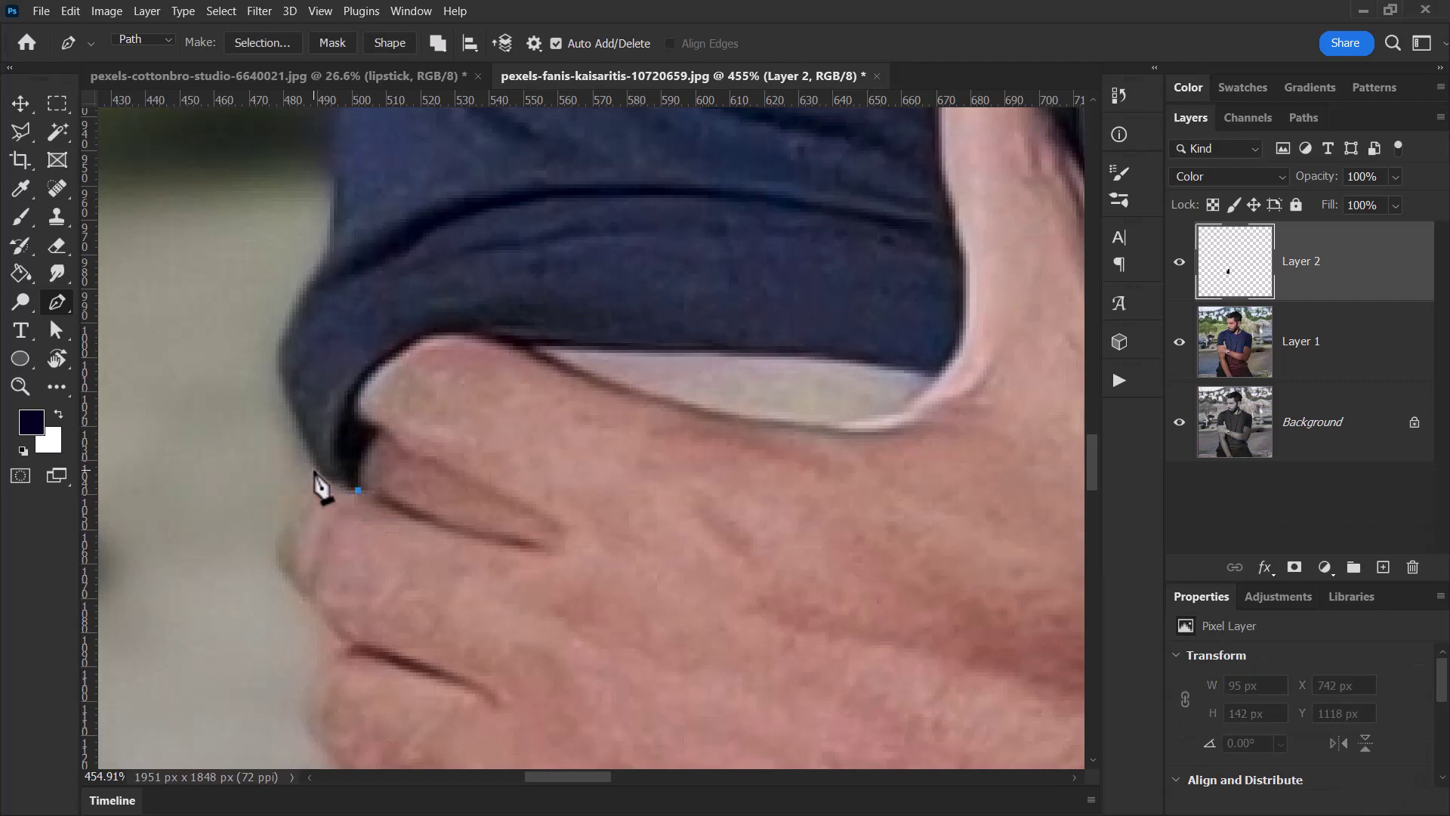
{"action": "mouse_move", "coordinate": [306, 435]}
{"action": "left_mouse_down"}
{"action": "mouse_move", "coordinate": [314, 469]}
{"action": "mouse_move", "coordinate": [306, 436]}
{"action": "left_mouse_up"}
{"action": "left_click", "coordinate": [282, 343]}
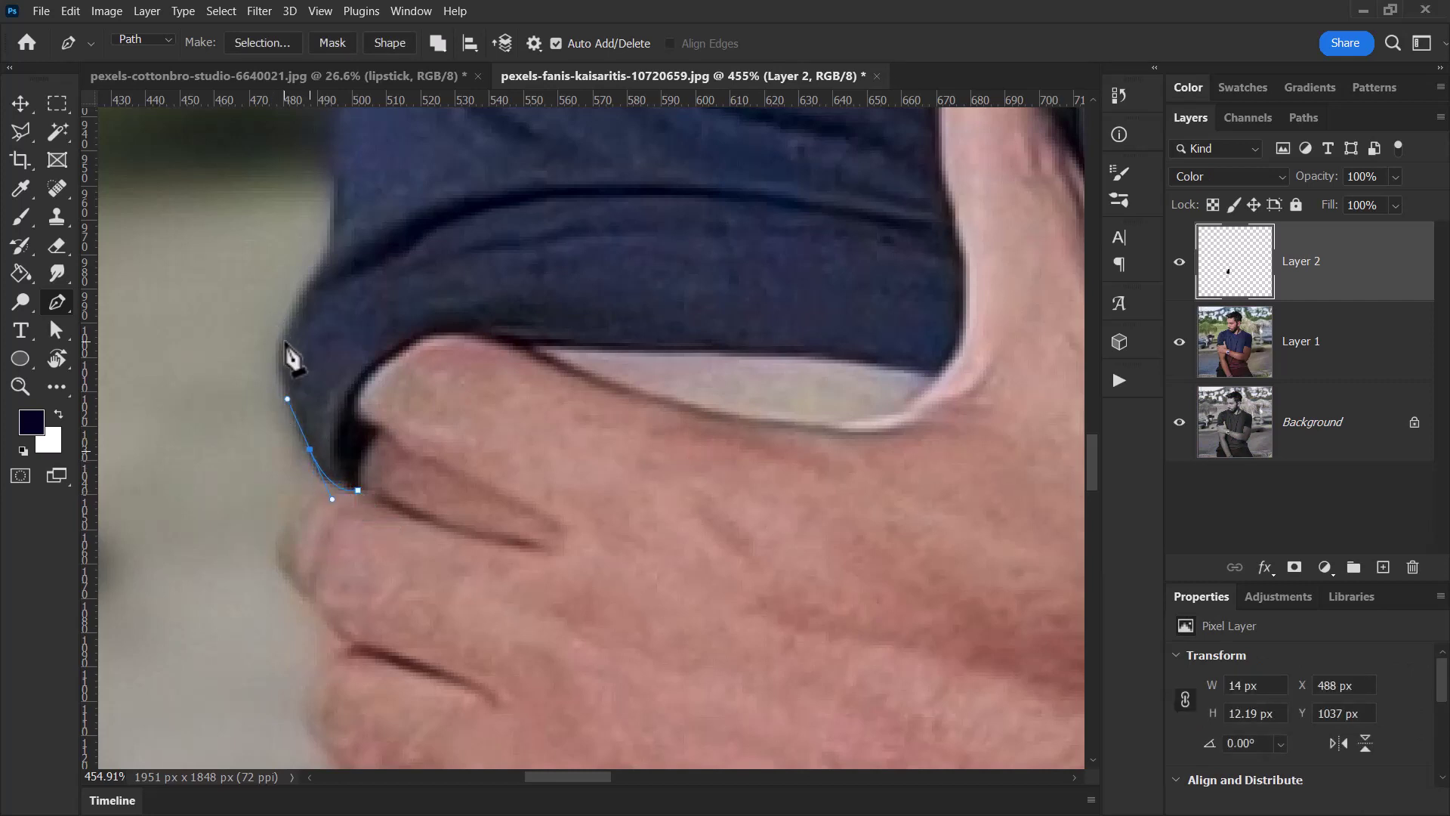
{"action": "left_click_drag", "start_coordinate": [278, 324], "coordinate": [292, 305]}
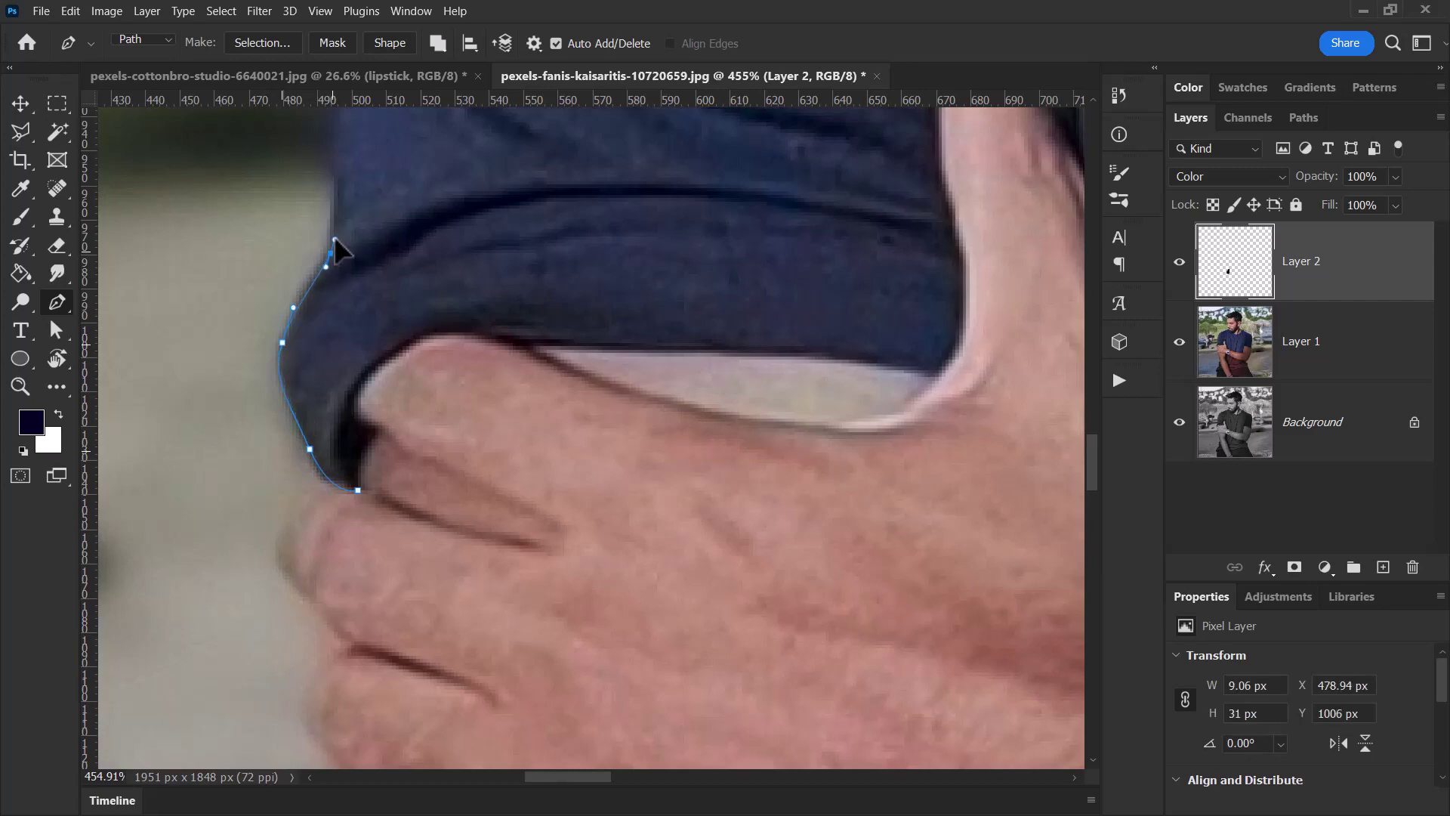
{"action": "left_click_drag", "start_coordinate": [519, 161], "coordinate": [594, 518]}
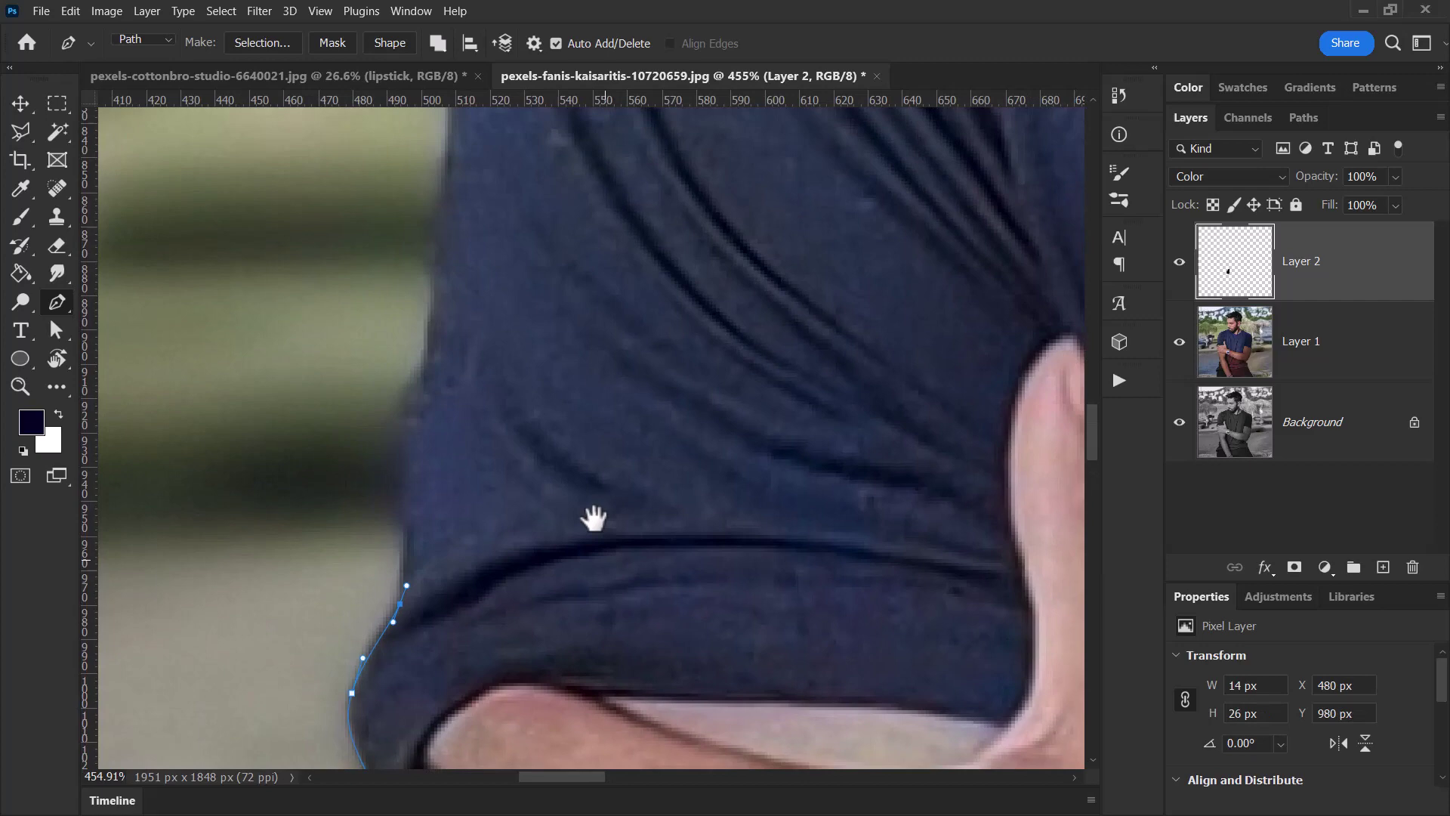
{"action": "left_click", "coordinate": [409, 512]}
{"action": "left_click", "coordinate": [403, 418]}
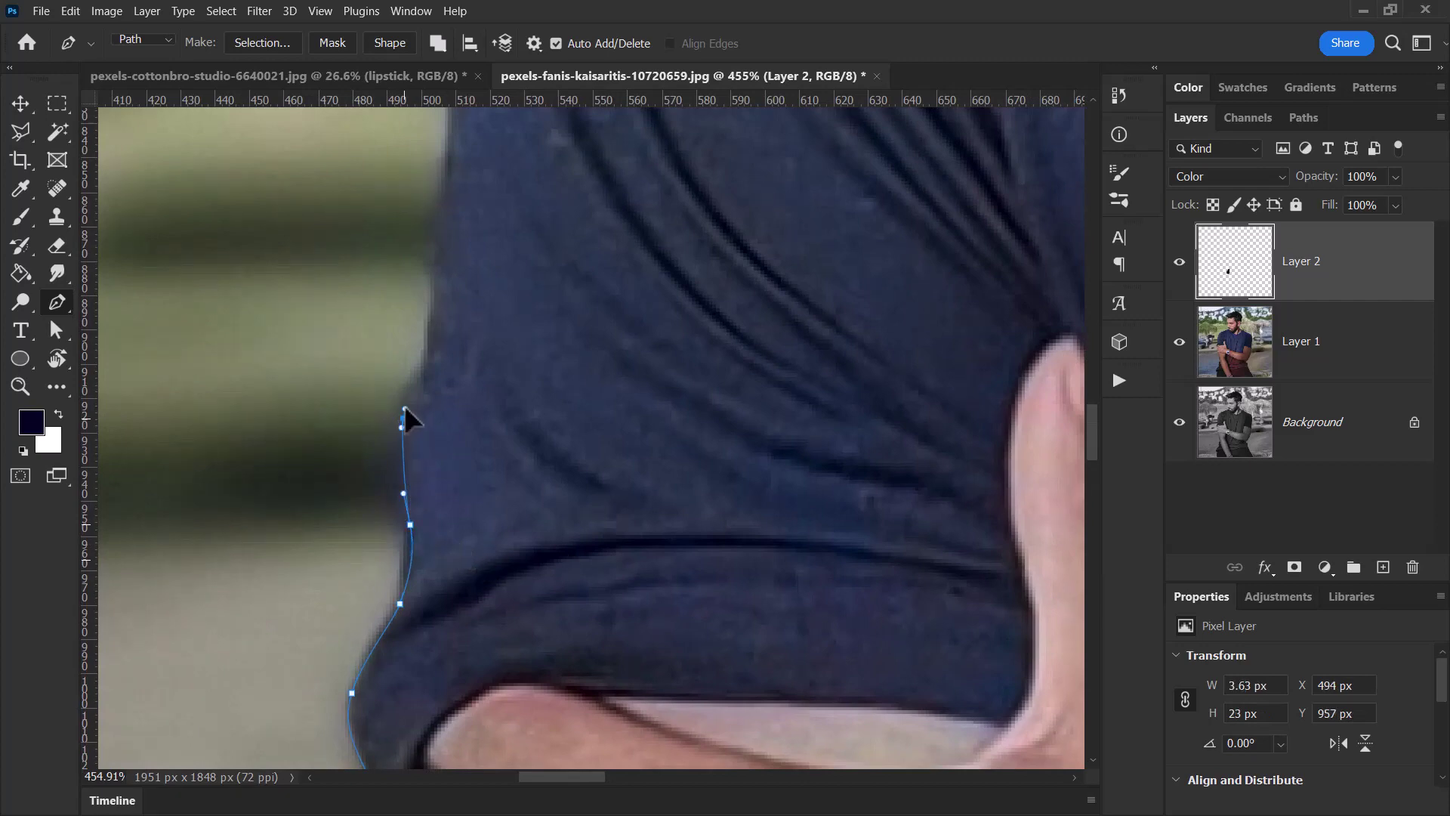
{"action": "left_click_drag", "start_coordinate": [405, 404], "coordinate": [414, 392]}
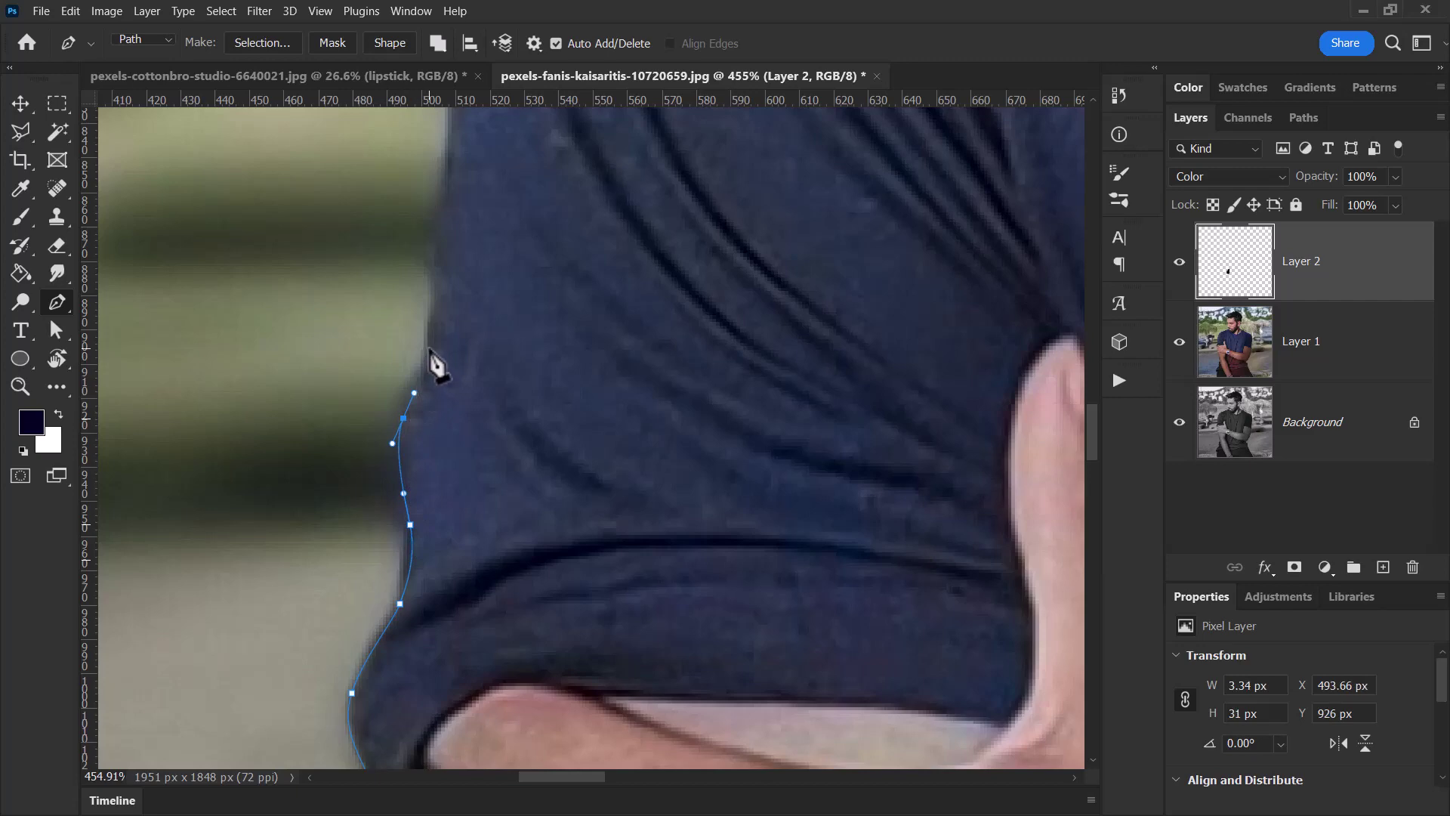
{"action": "left_click_drag", "start_coordinate": [427, 341], "coordinate": [431, 329]}
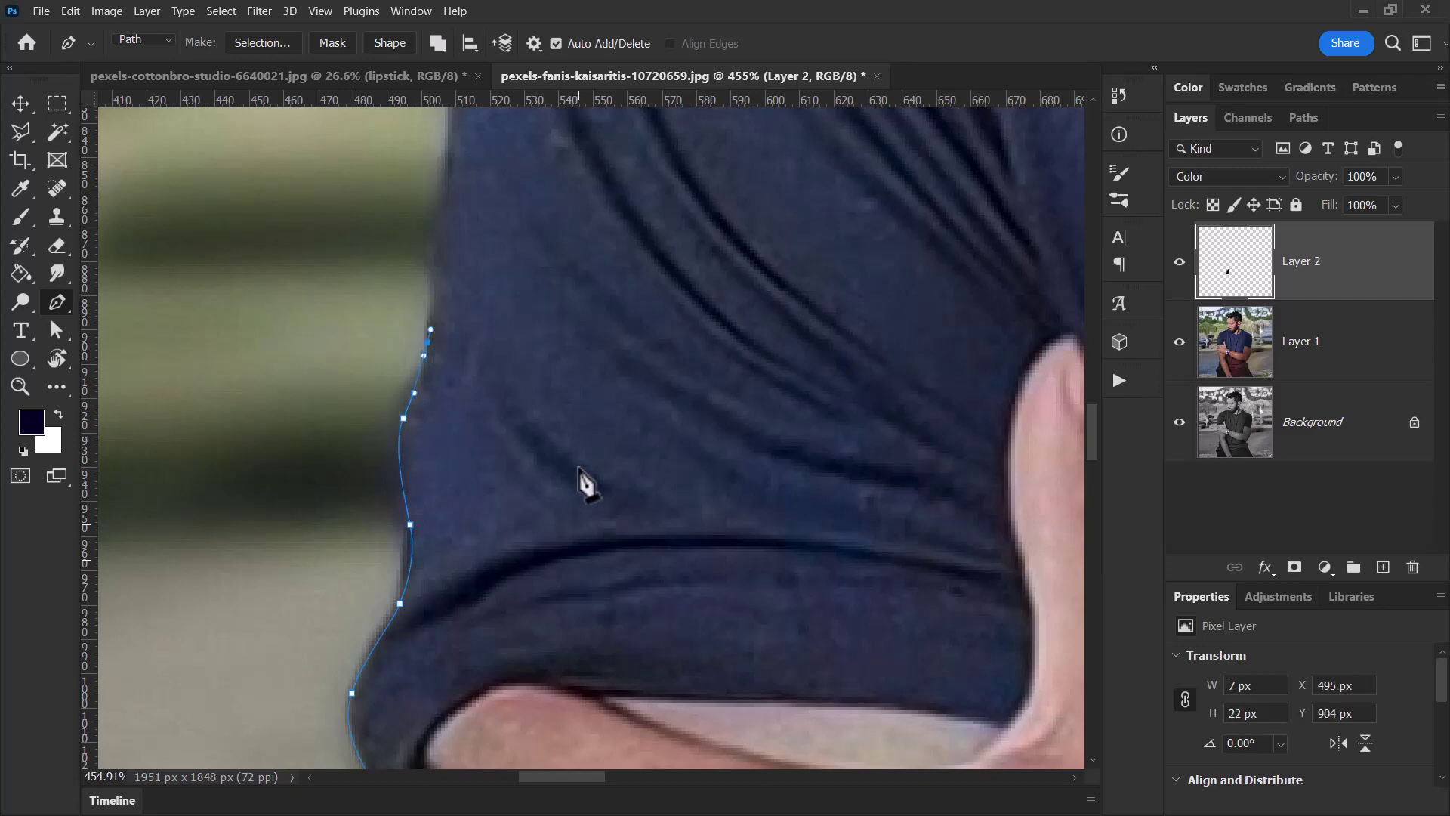
Continue the path over the shoulder and neckline and down the far sleeve
{"action": "scroll", "coordinate": [585, 483], "scroll_direction": "down", "scroll_amount": 2}
{"action": "scroll", "coordinate": [581, 487], "scroll_direction": "down", "scroll_amount": 4}
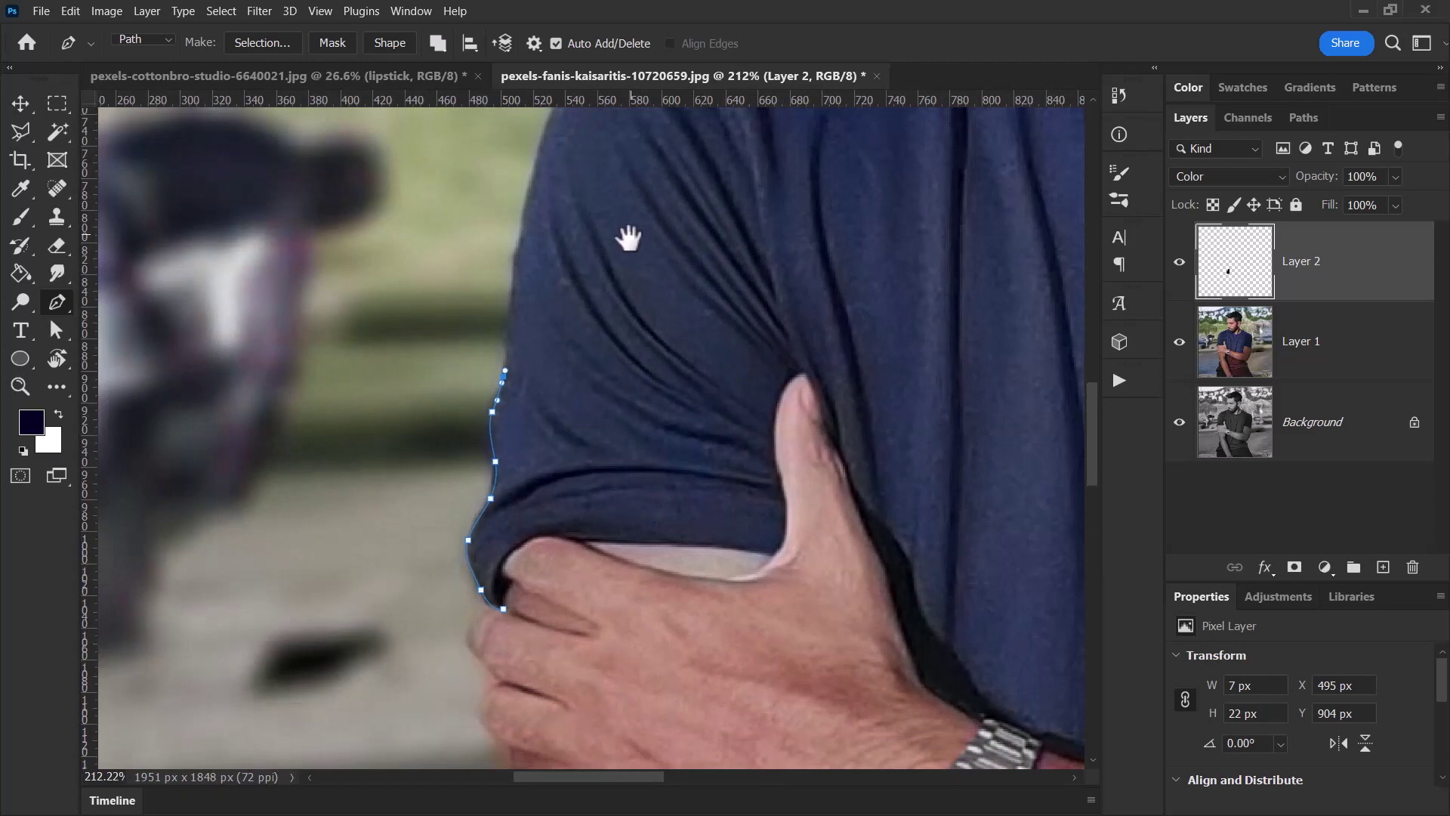
{"action": "left_click_drag", "start_coordinate": [625, 237], "coordinate": [593, 411]}
{"action": "left_click_drag", "start_coordinate": [480, 428], "coordinate": [493, 364]}
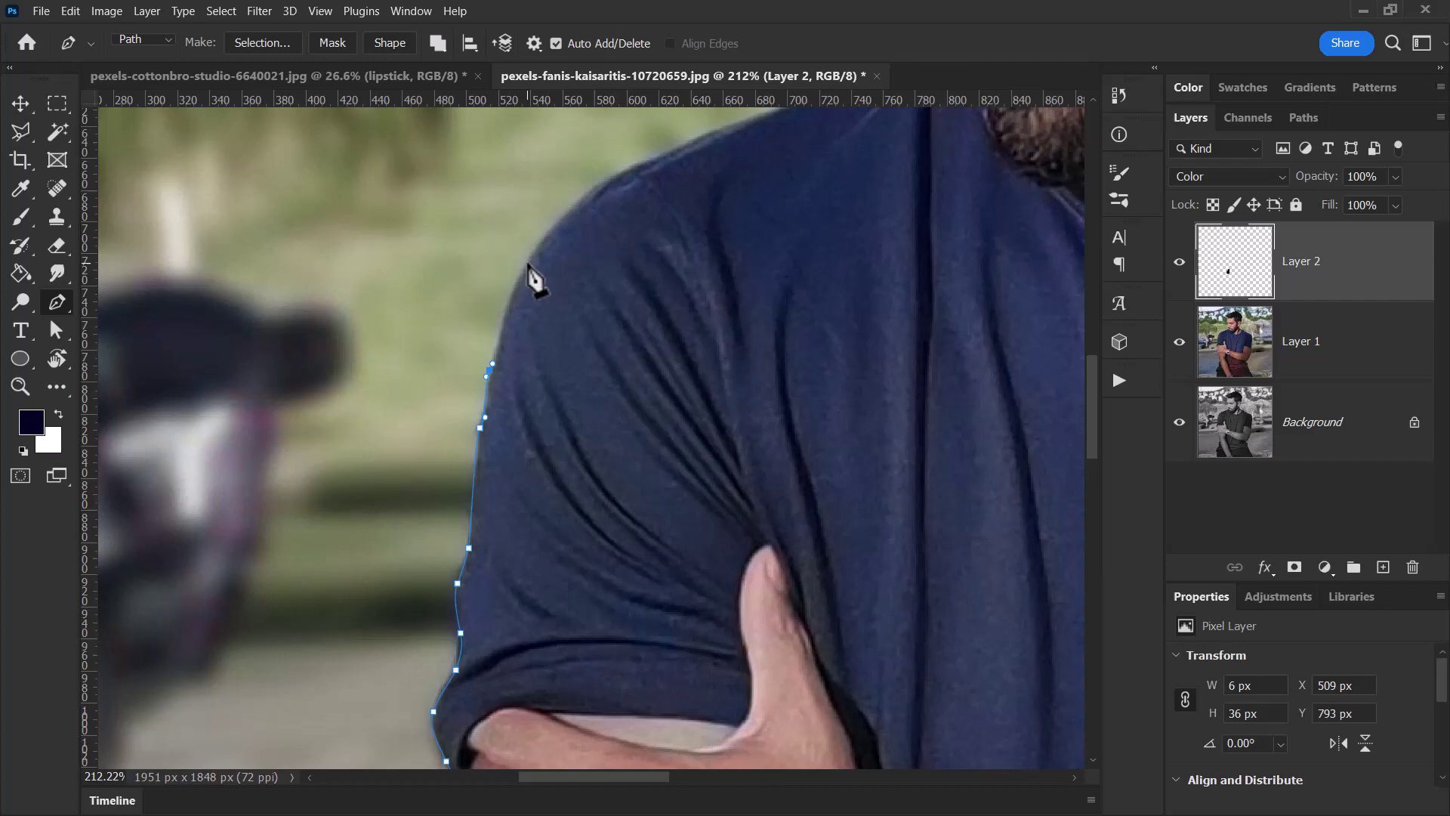
{"action": "left_click", "coordinate": [545, 230]}
{"action": "left_click_drag", "start_coordinate": [593, 188], "coordinate": [602, 179]}
{"action": "left_click_drag", "start_coordinate": [673, 151], "coordinate": [685, 144]}
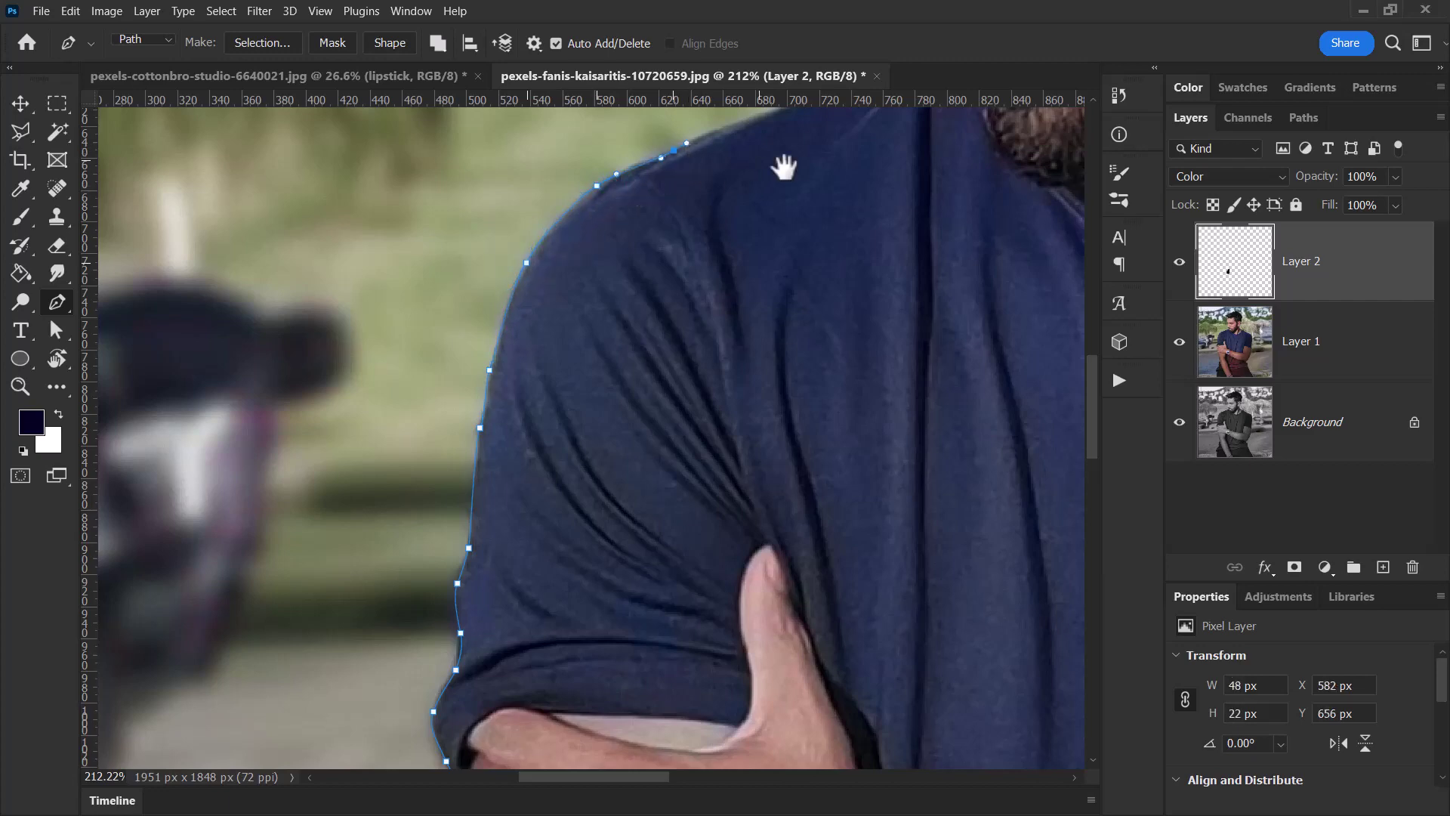
{"action": "left_click_drag", "start_coordinate": [786, 162], "coordinate": [604, 458]}
{"action": "left_click_drag", "start_coordinate": [592, 388], "coordinate": [777, 333]}
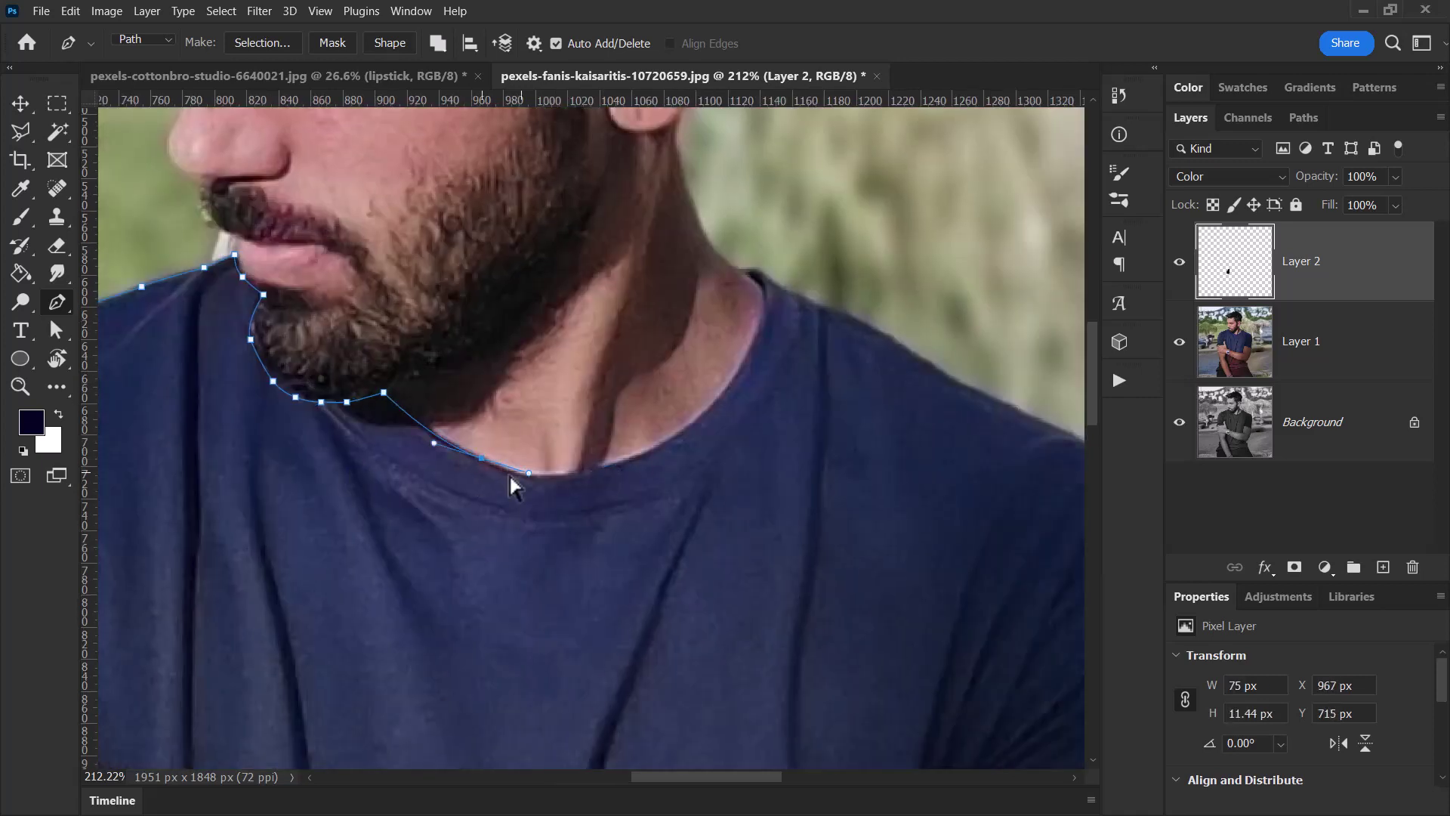
{"action": "left_click_drag", "start_coordinate": [574, 481], "coordinate": [592, 491]}
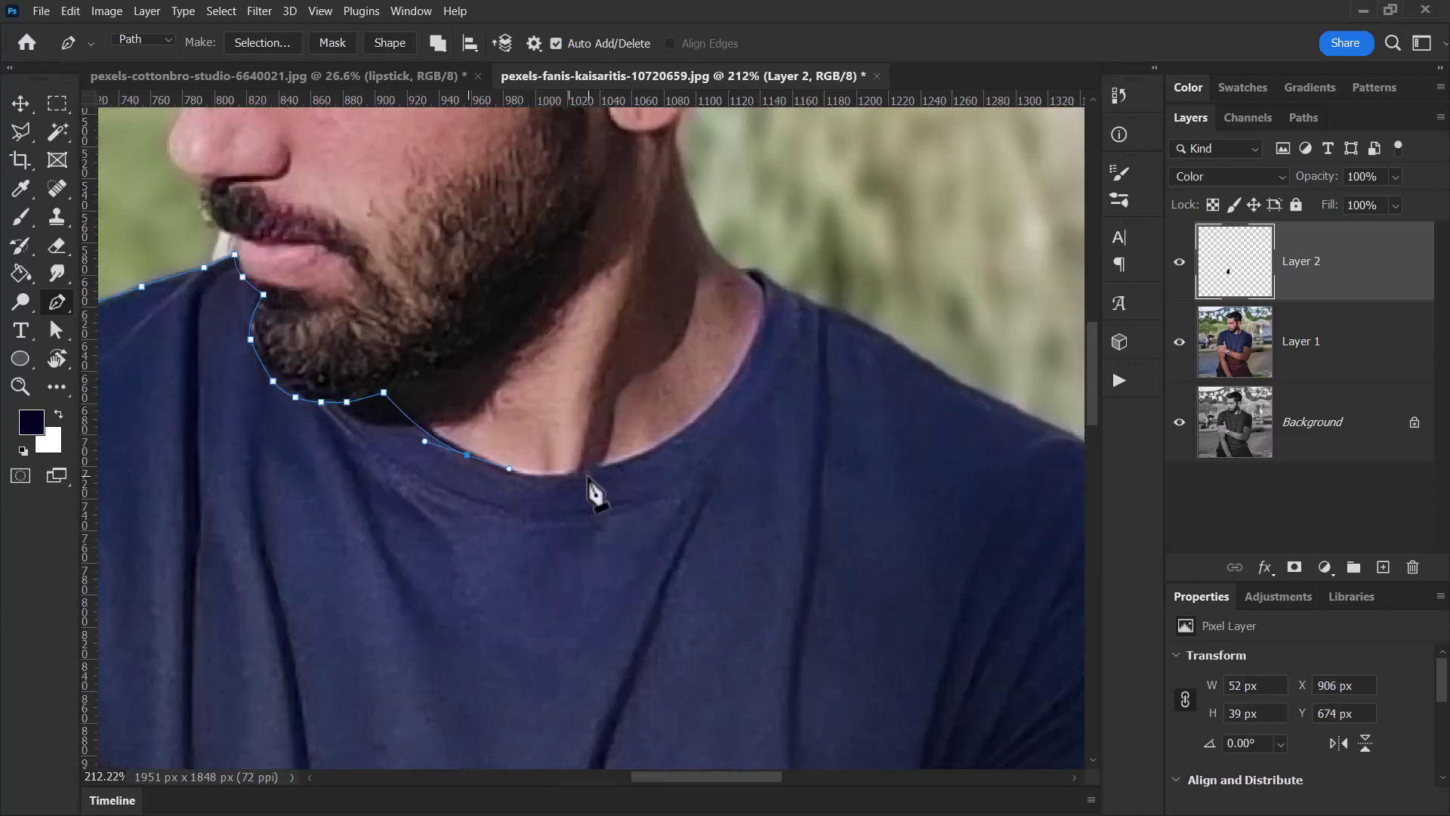
{"action": "left_click", "coordinate": [780, 298]}
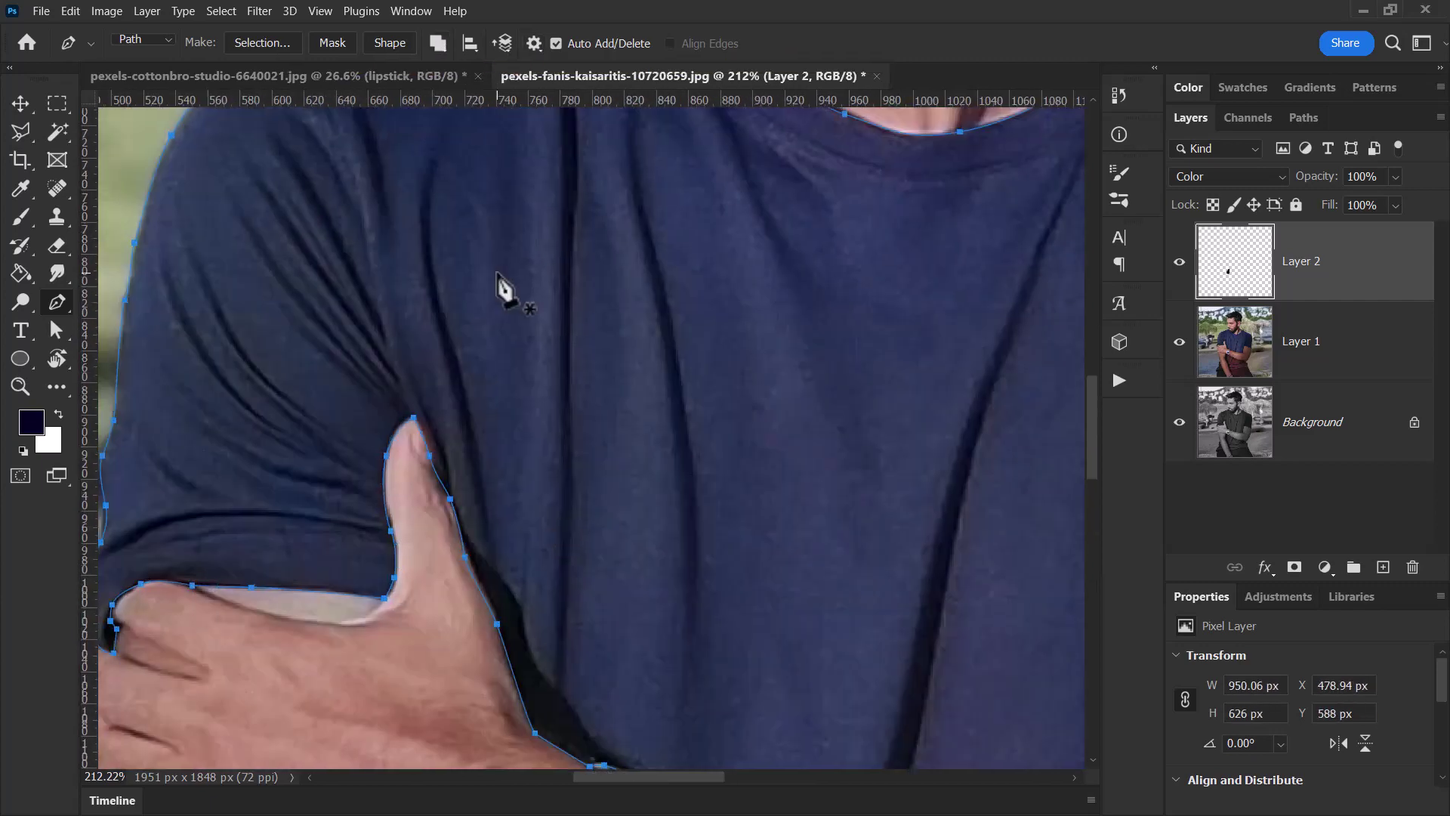
{"action": "scroll", "coordinate": [515, 355], "scroll_direction": "down", "scroll_amount": 4}
{"action": "scroll", "coordinate": [513, 366], "scroll_direction": "down", "scroll_amount": 2}
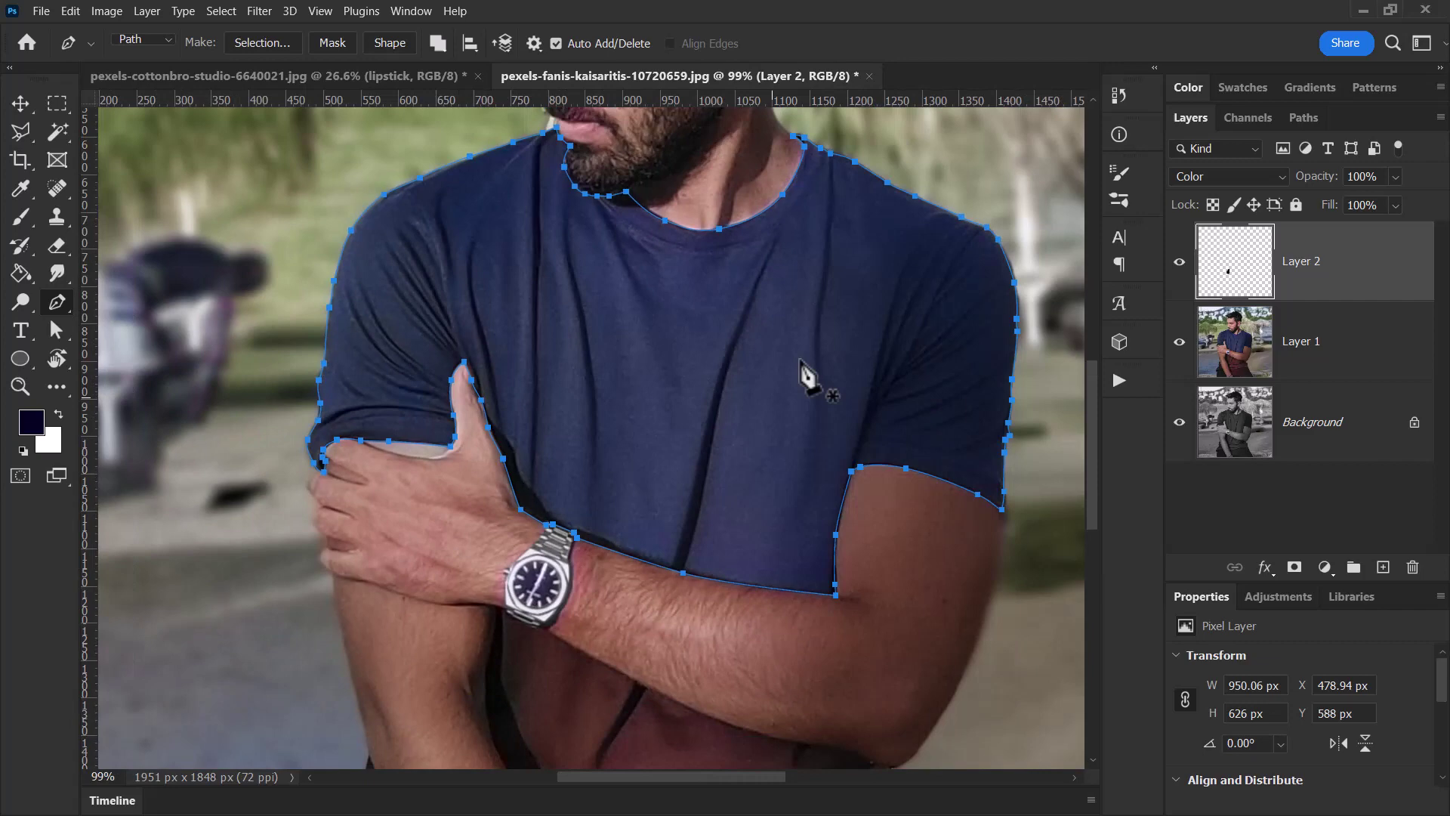
{"action": "left_click_drag", "start_coordinate": [718, 492], "coordinate": [708, 236]}
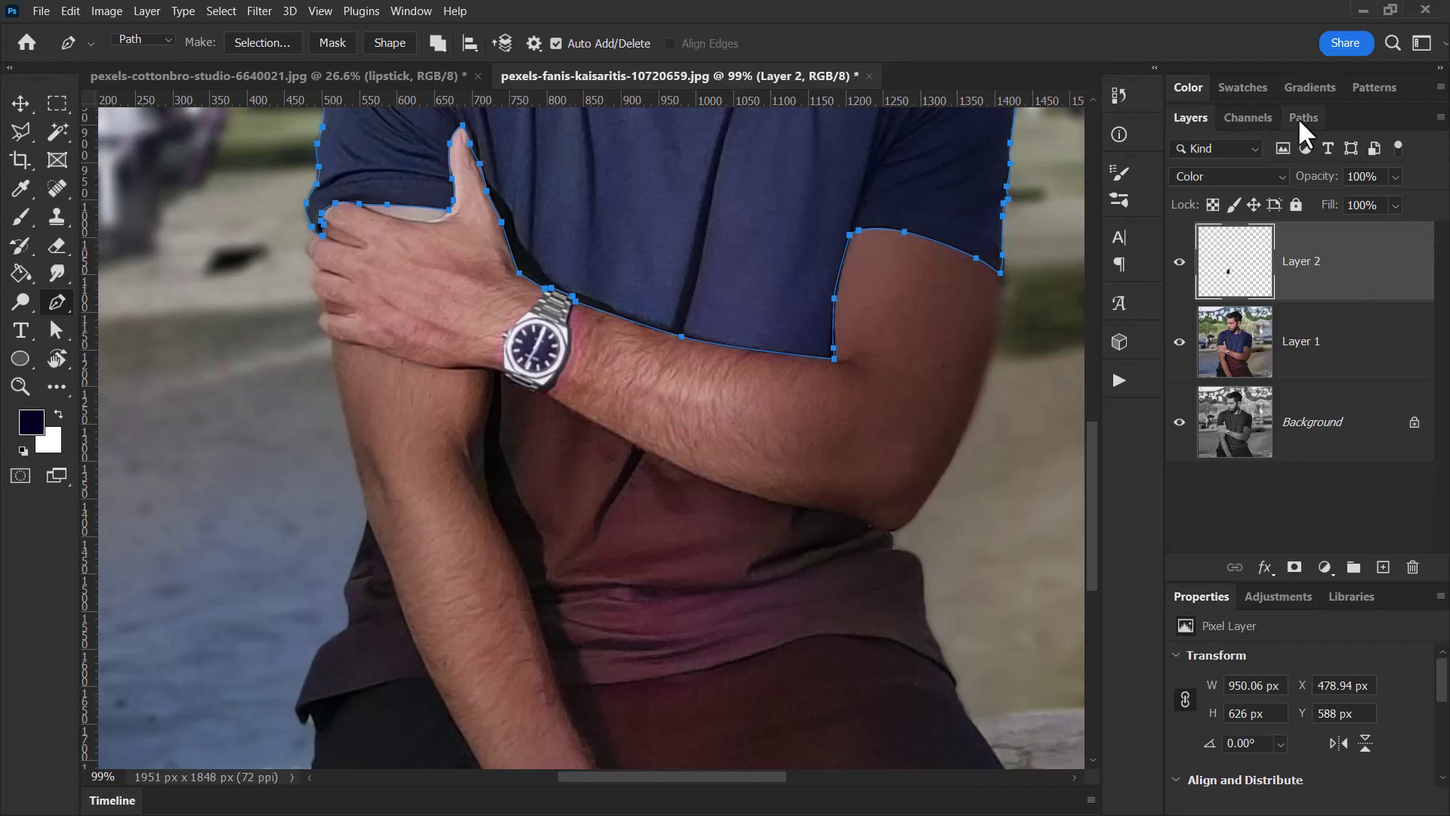
Show the Paths panel and extend the Work Path along forearm, elbow, hem and hanging arm
{"action": "left_click", "coordinate": [410, 11]}
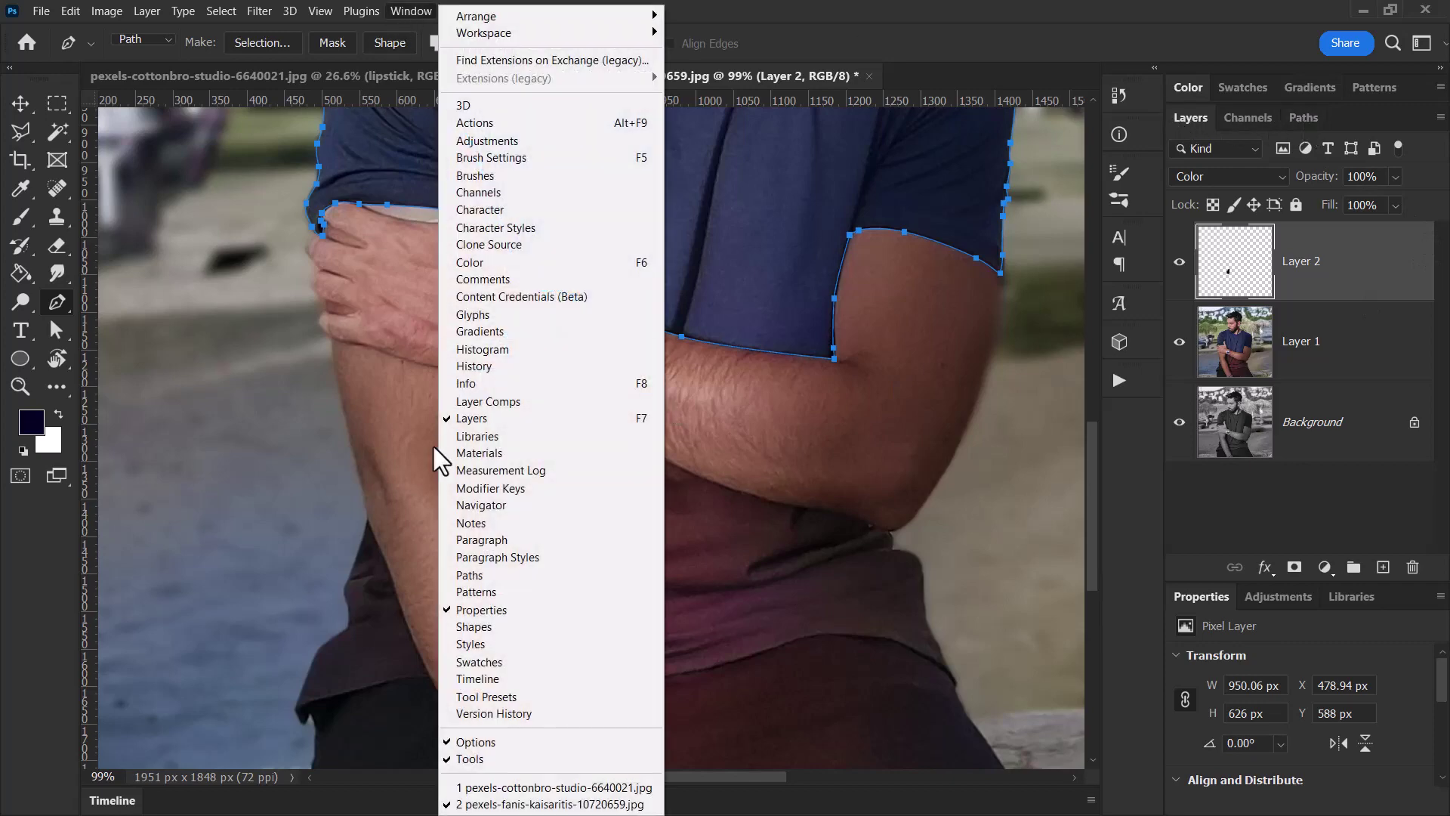
{"action": "left_click", "coordinate": [470, 575]}
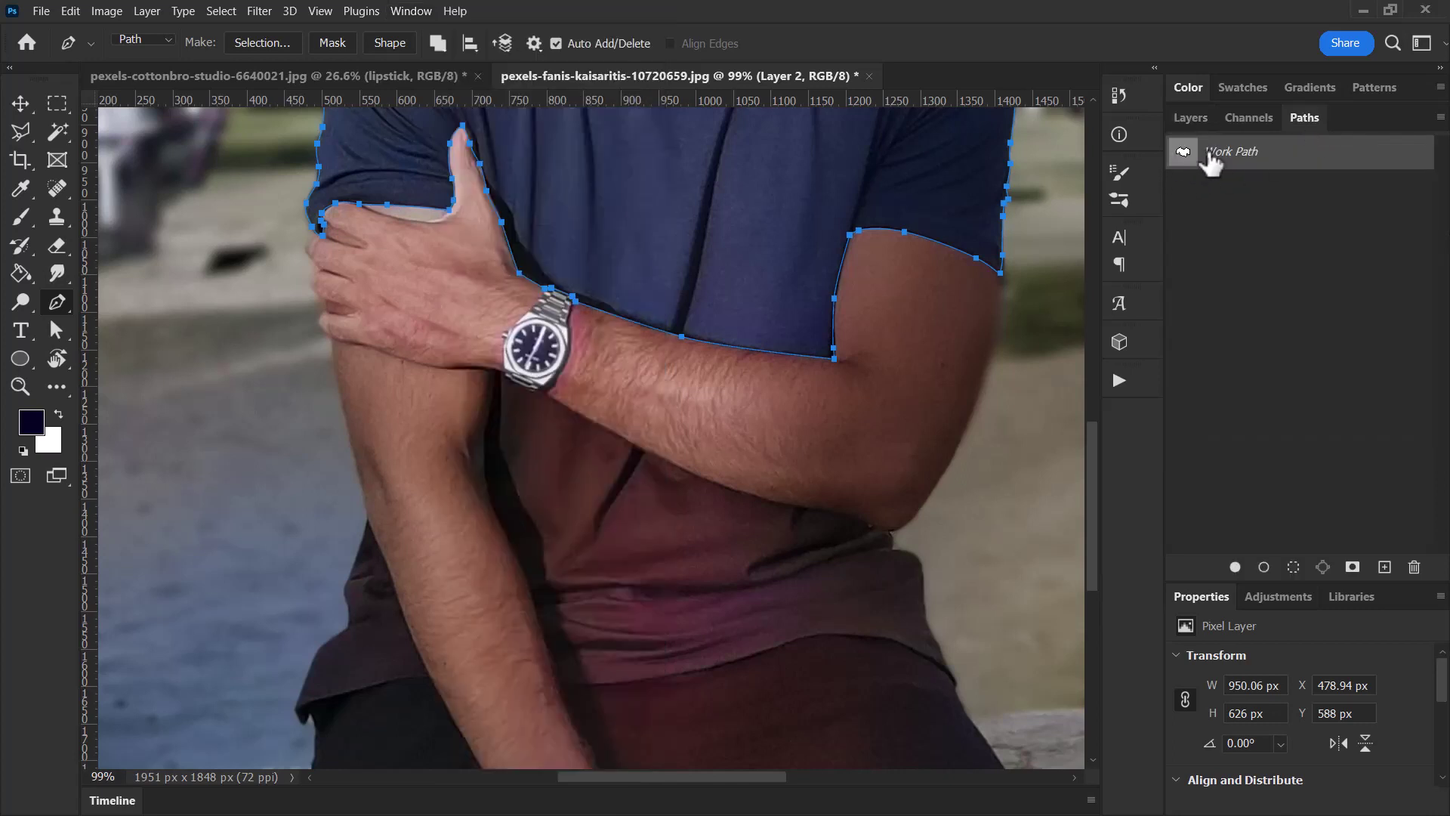
{"action": "left_click", "coordinate": [495, 373]}
{"action": "left_click", "coordinate": [506, 375]}
{"action": "left_click", "coordinate": [527, 390]}
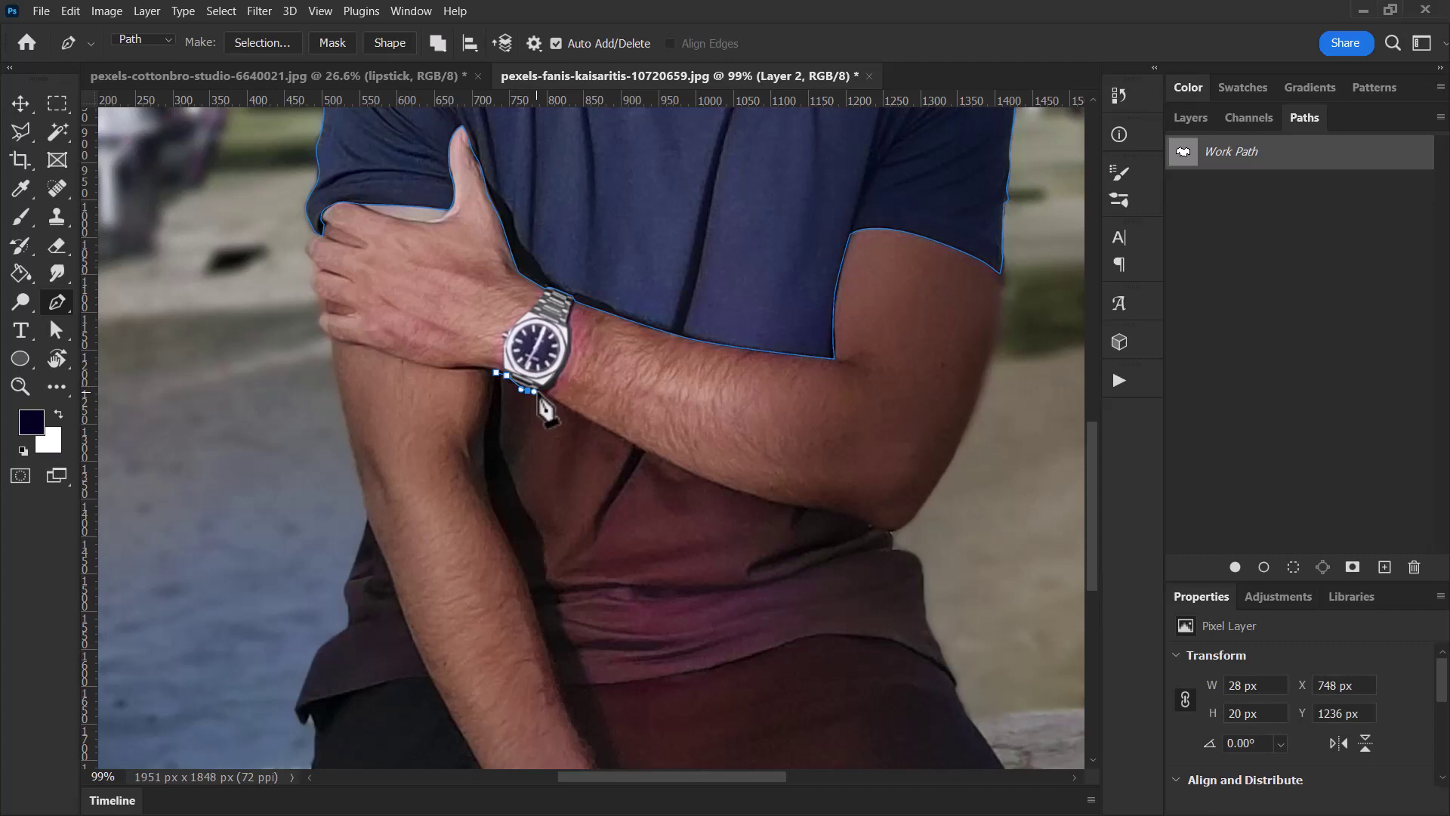
{"action": "left_click", "coordinate": [541, 392]}
{"action": "left_click_drag", "start_coordinate": [629, 441], "coordinate": [647, 451]}
{"action": "left_click", "coordinate": [757, 497]}
{"action": "left_click", "coordinate": [907, 577]}
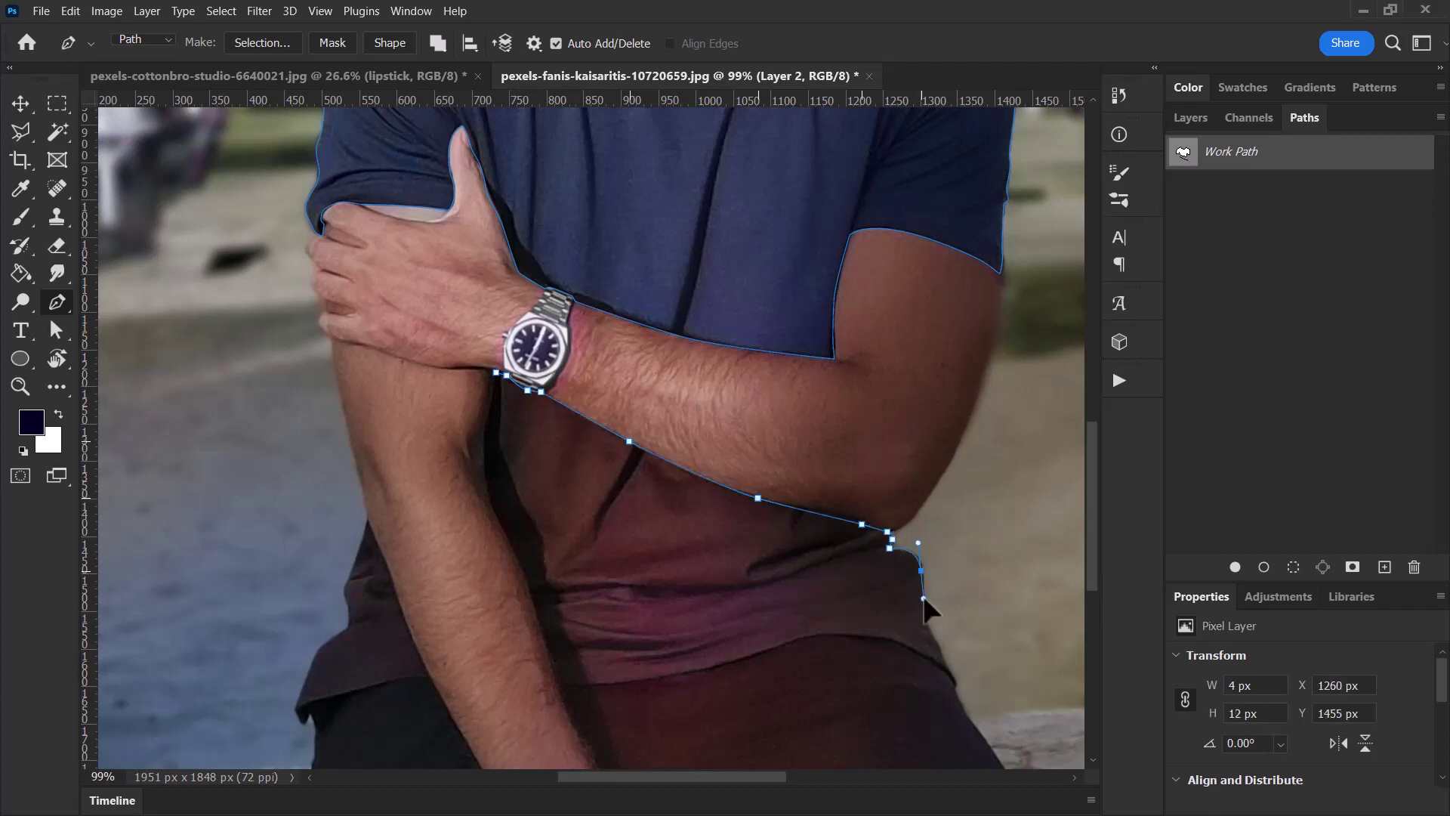
{"action": "left_click", "coordinate": [801, 636]}
{"action": "left_click", "coordinate": [693, 671]}
{"action": "left_click", "coordinate": [558, 685]}
{"action": "left_click", "coordinate": [484, 481]}
{"action": "left_click", "coordinate": [495, 372]}
Outline the shirt beside the lower arm down to the hem, then fit the photo on screen
{"action": "scroll", "coordinate": [508, 453], "scroll_direction": "up", "scroll_amount": 2}
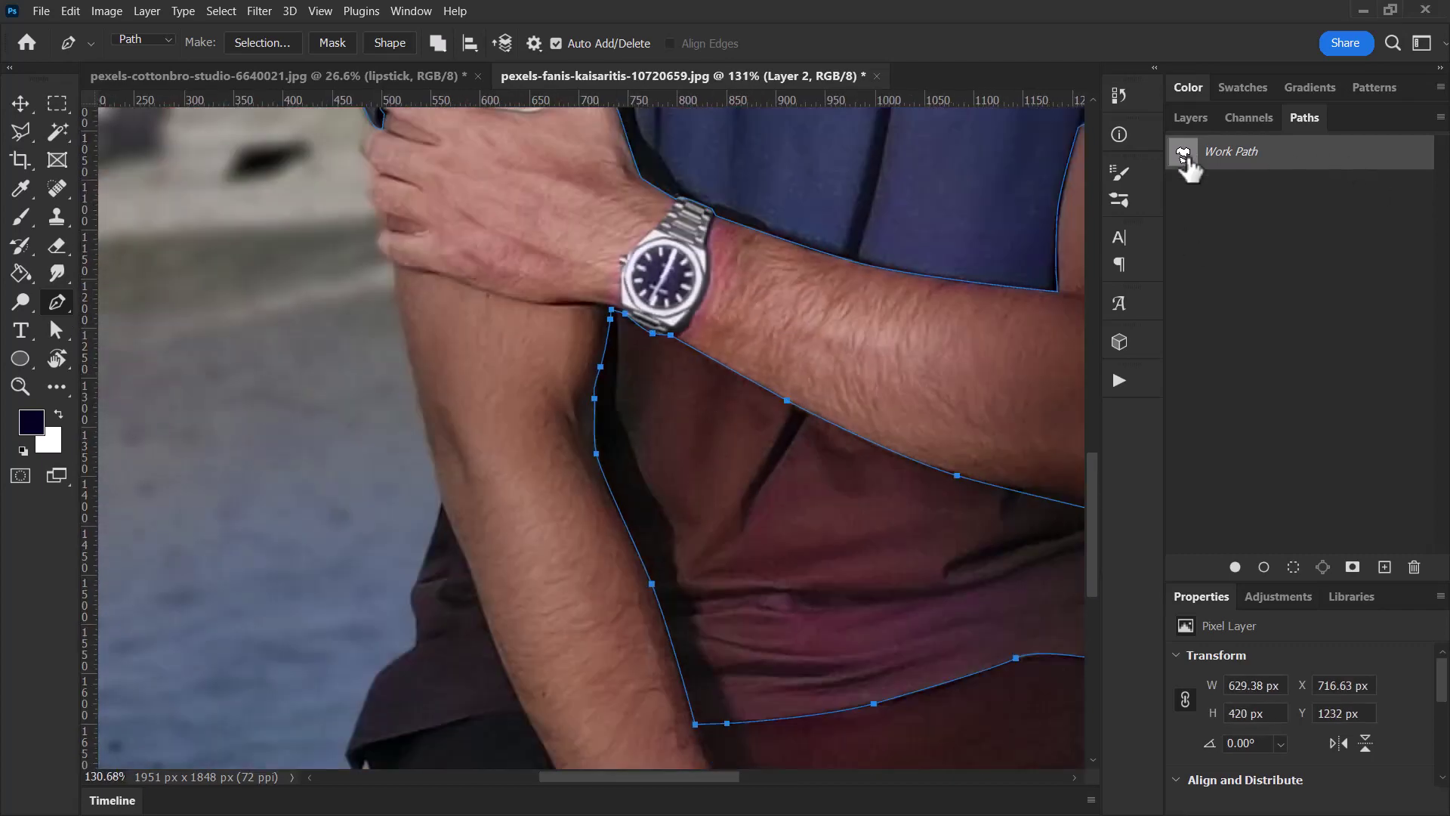
{"action": "scroll", "coordinate": [582, 373], "scroll_direction": "down", "scroll_amount": 3}
{"action": "left_click", "coordinate": [558, 361]}
{"action": "left_click", "coordinate": [541, 433]}
{"action": "left_click", "coordinate": [524, 500]}
{"action": "left_click", "coordinate": [476, 612]}
{"action": "left_click", "coordinate": [567, 579]}
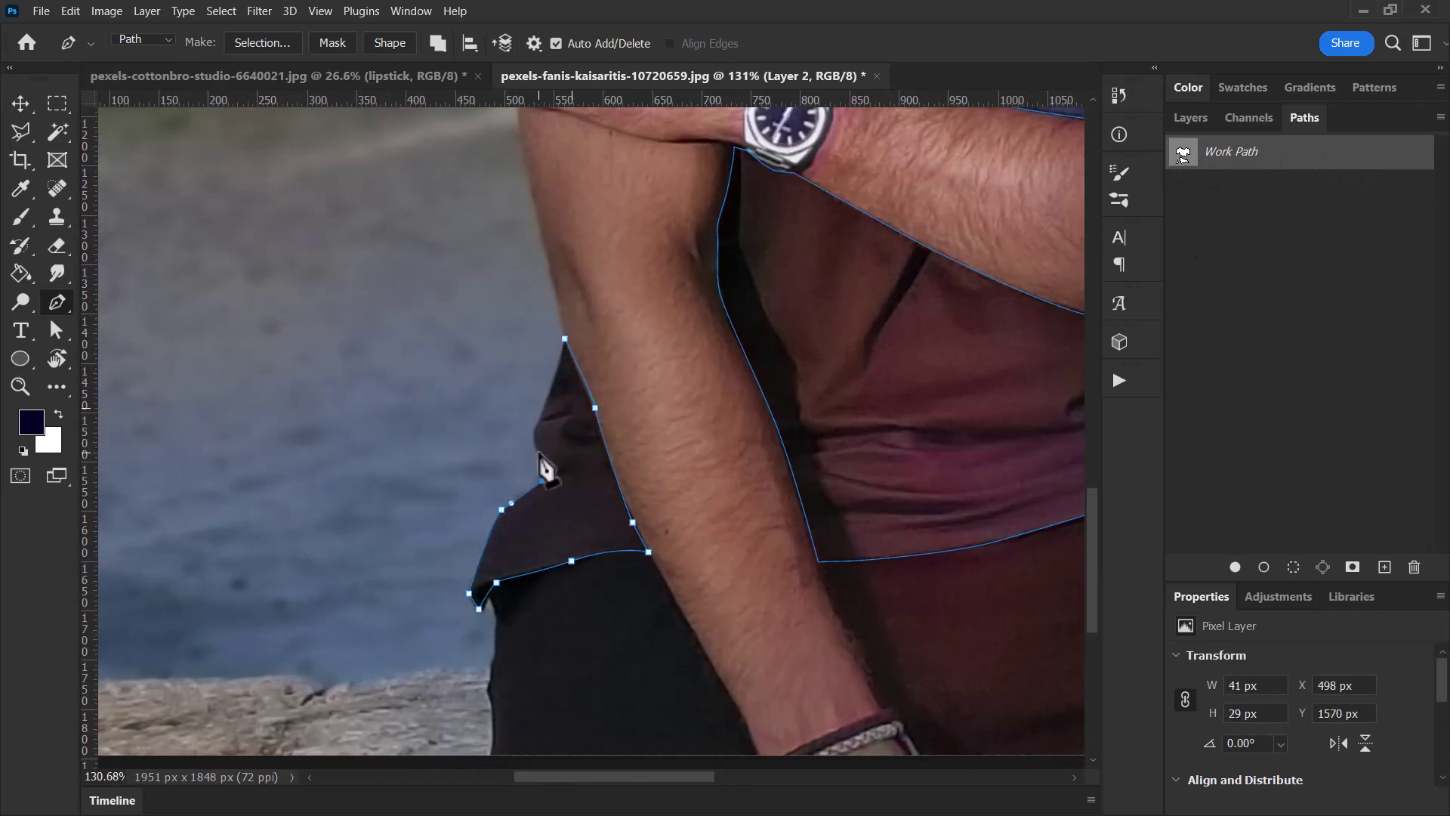
{"action": "key", "text": "ctrl+0"}
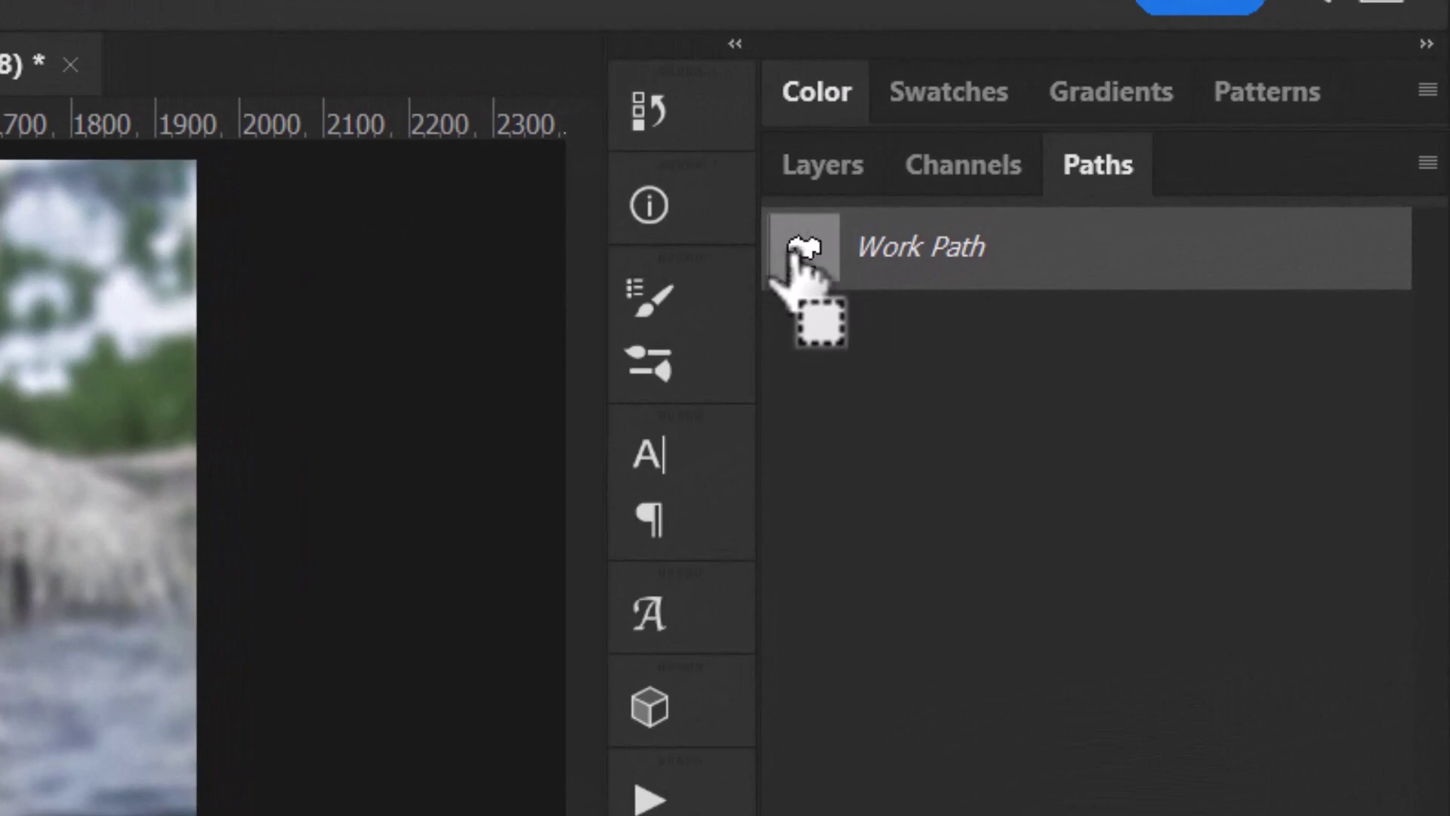
Load the Work Path as a shirt selection and show the adjustment layer types in Layers
{"action": "left_click", "coordinate": [803, 253], "text": "ctrl"}
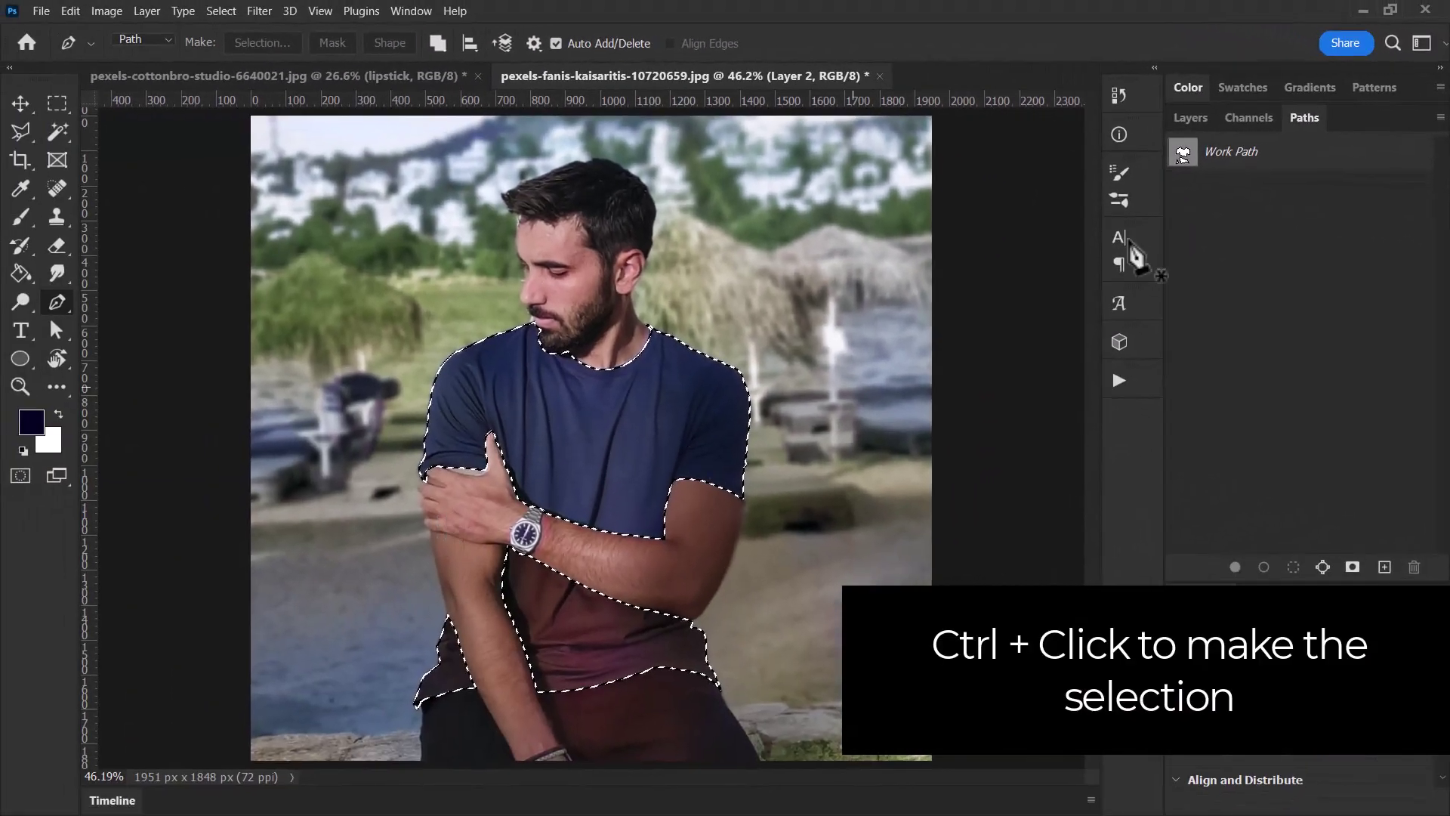
{"action": "left_click", "coordinate": [1181, 121]}
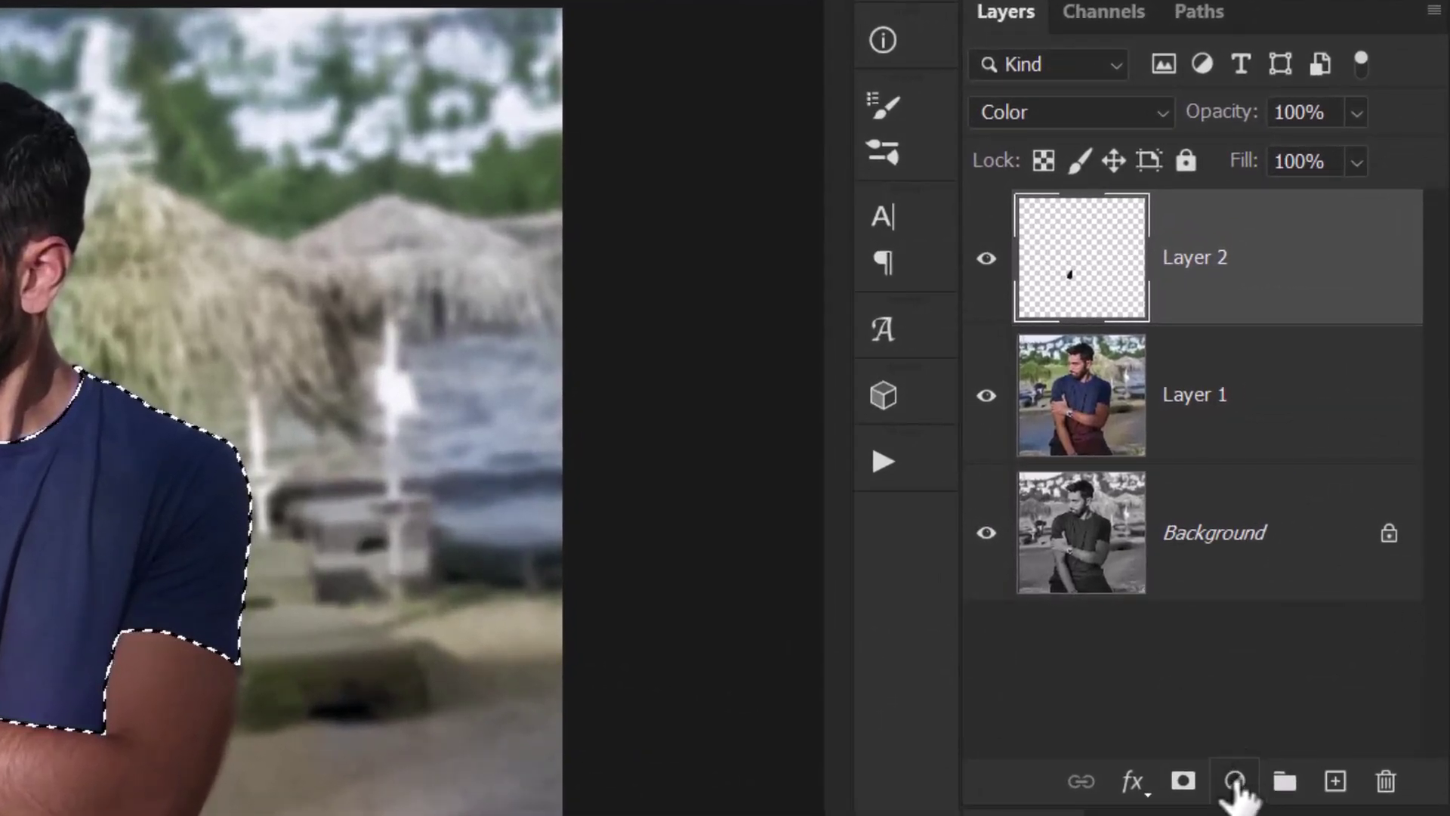
{"action": "left_click", "coordinate": [1235, 785]}
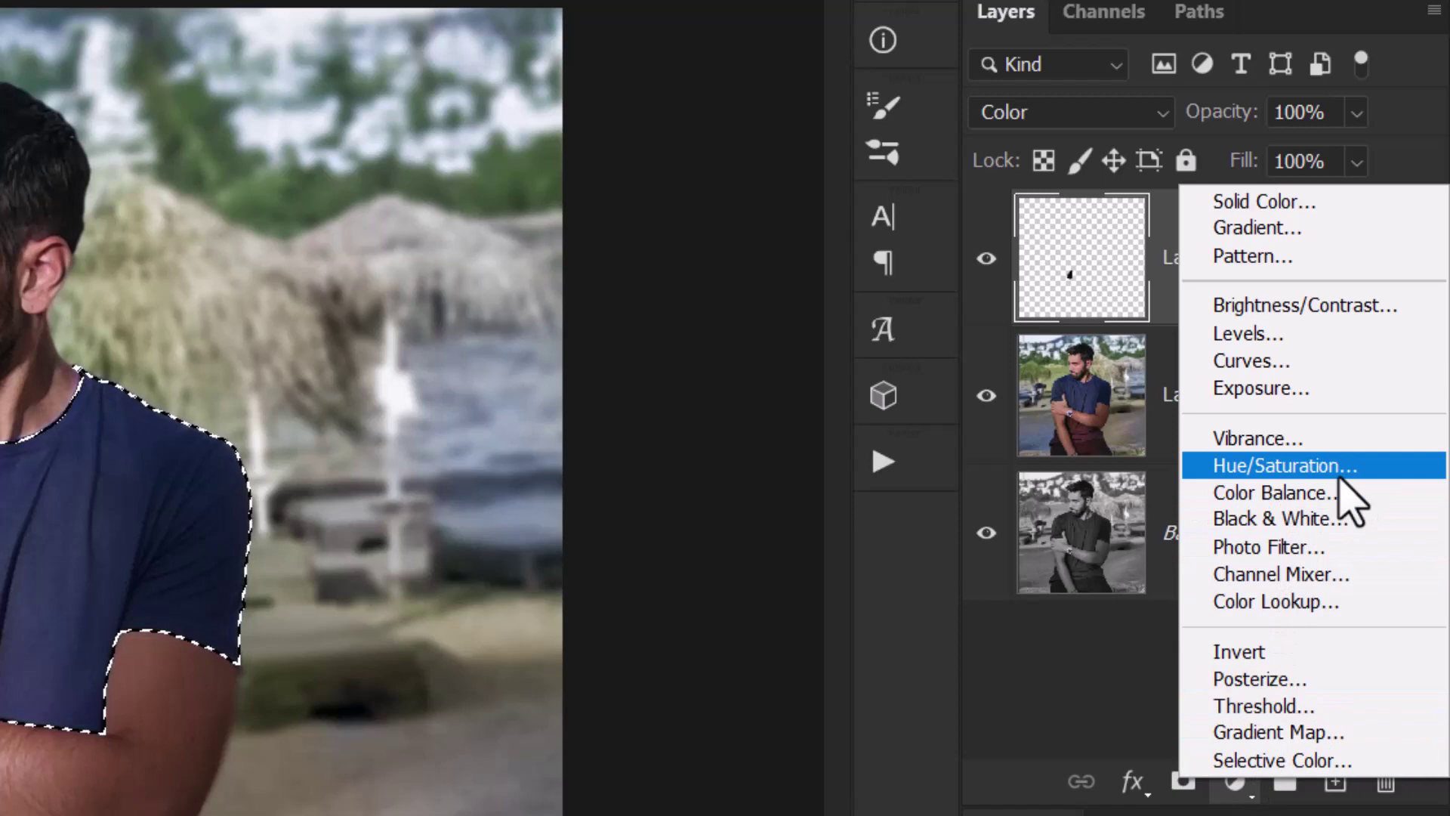
Add a Hue/Saturation layer with Colorize on, Hue 84 and Saturation 20 for an olive shirt
{"action": "left_click", "coordinate": [1292, 469]}
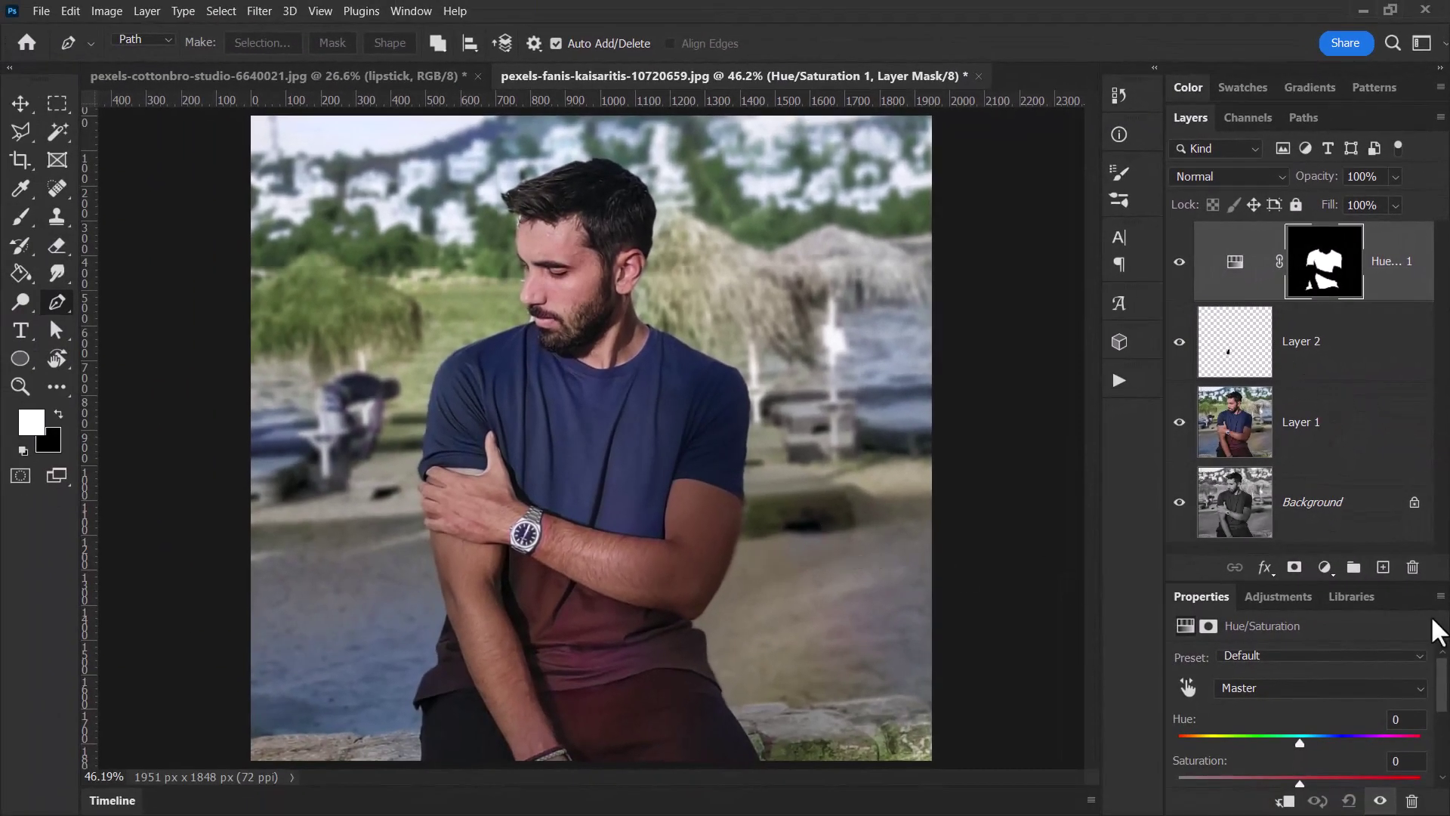
{"action": "left_click_drag", "start_coordinate": [1404, 583], "coordinate": [1405, 375]}
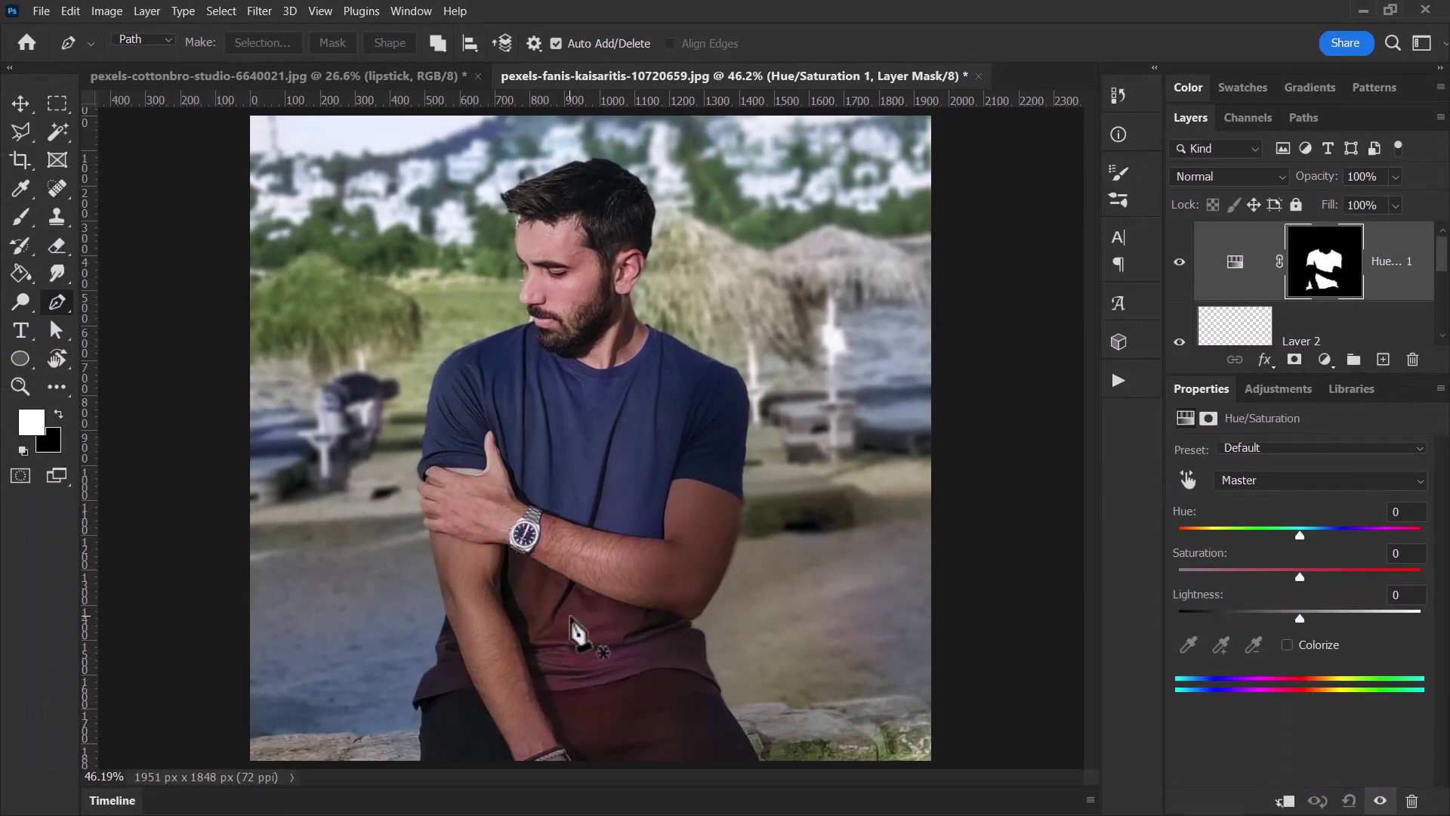
{"action": "mouse_move", "coordinate": [1300, 537]}
{"action": "left_mouse_down"}
{"action": "mouse_move", "coordinate": [1375, 535]}
{"action": "mouse_move", "coordinate": [1239, 539]}
{"action": "mouse_move", "coordinate": [1304, 537]}
{"action": "left_mouse_up"}
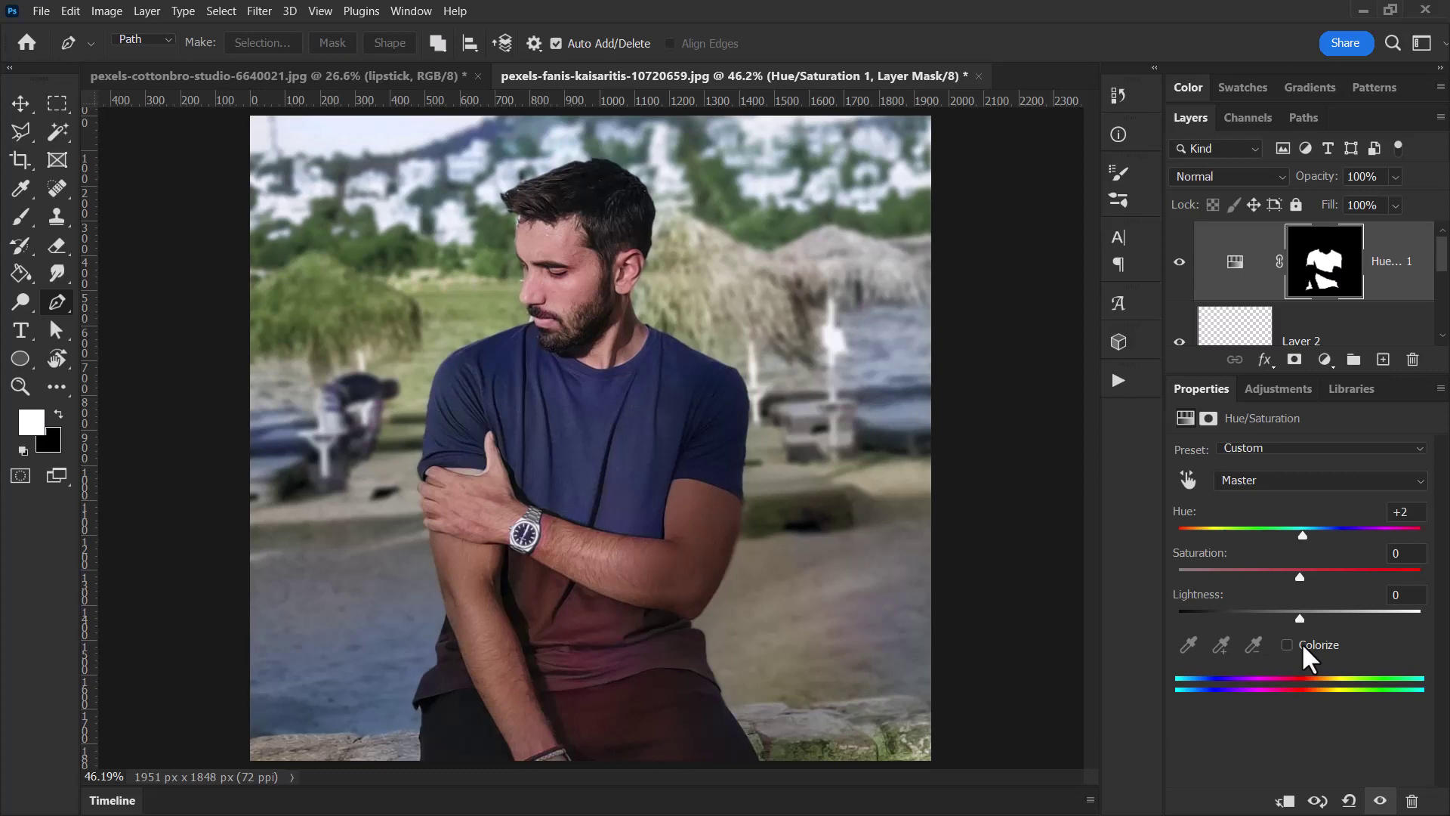
{"action": "left_click", "coordinate": [1287, 644]}
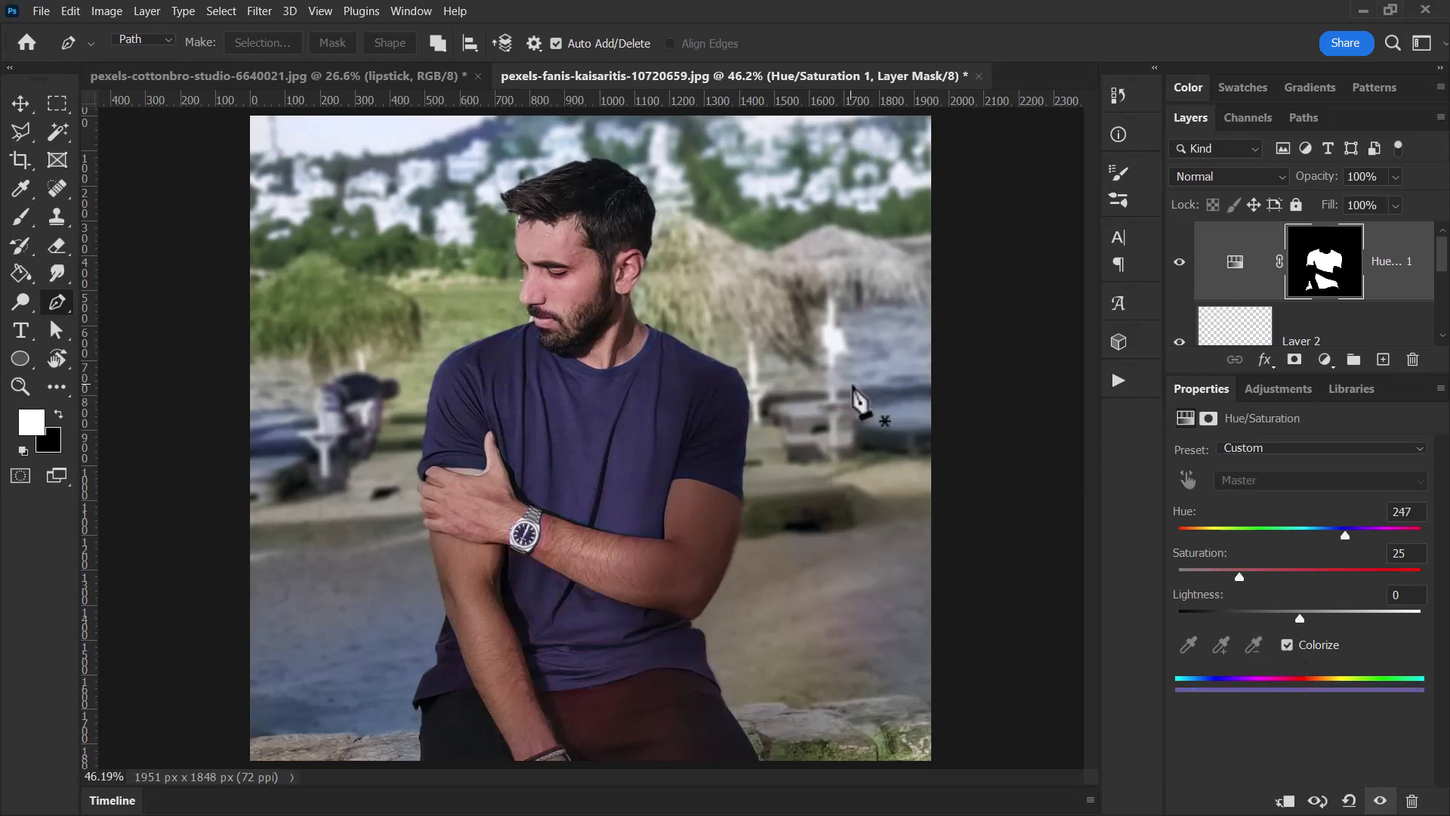
{"action": "left_click_drag", "start_coordinate": [1348, 535], "coordinate": [1224, 545]}
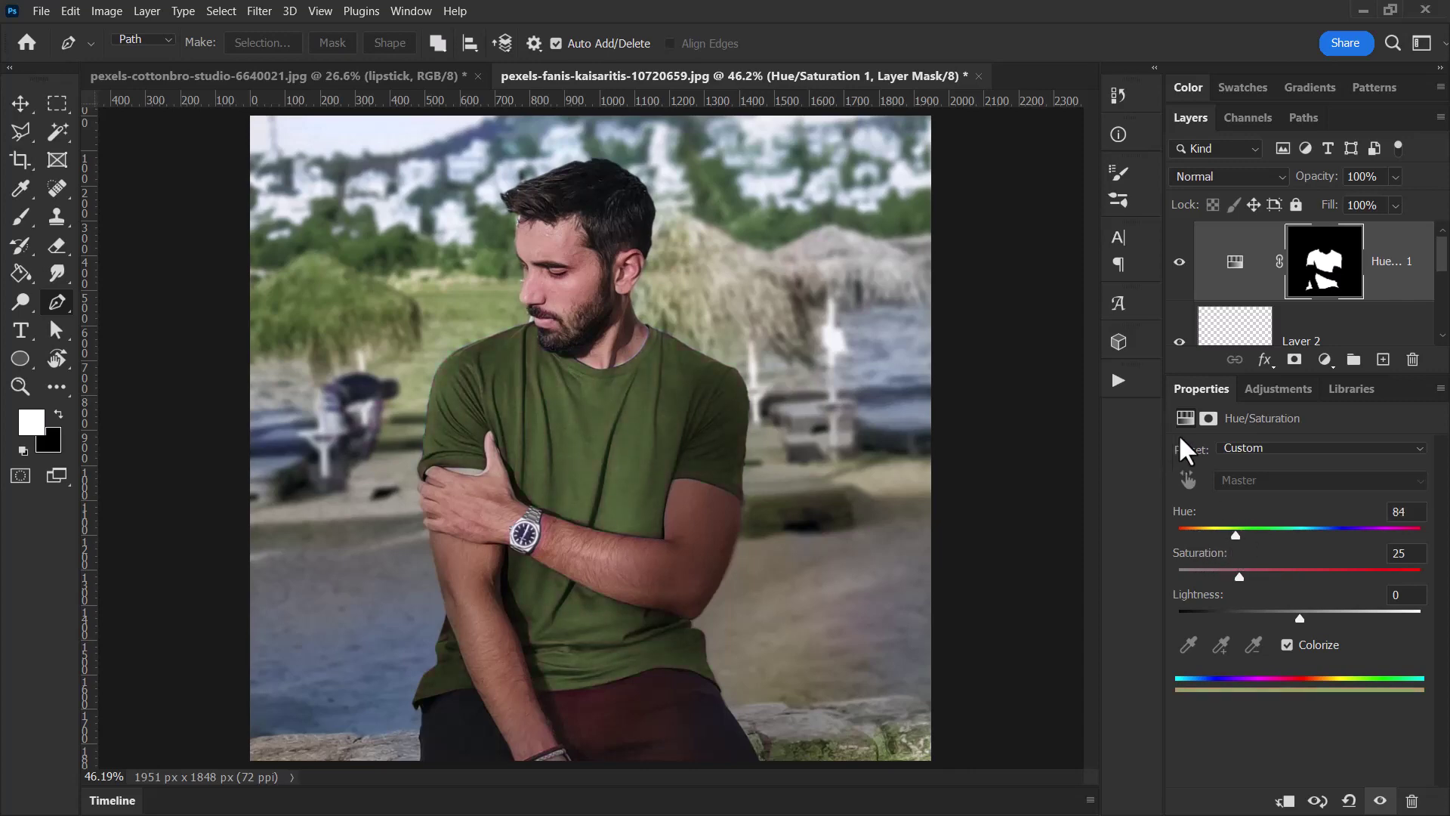
{"action": "mouse_move", "coordinate": [1243, 580]}
{"action": "left_mouse_down"}
{"action": "mouse_move", "coordinate": [1427, 574]}
{"action": "mouse_move", "coordinate": [1170, 571]}
{"action": "mouse_move", "coordinate": [1232, 579]}
{"action": "left_mouse_up"}
Zoom in, target the Hue/Saturation mask, and set the Brush to size 15
{"action": "left_click", "coordinate": [19, 386]}
{"action": "left_click_drag", "start_coordinate": [437, 395], "coordinate": [399, 632]}
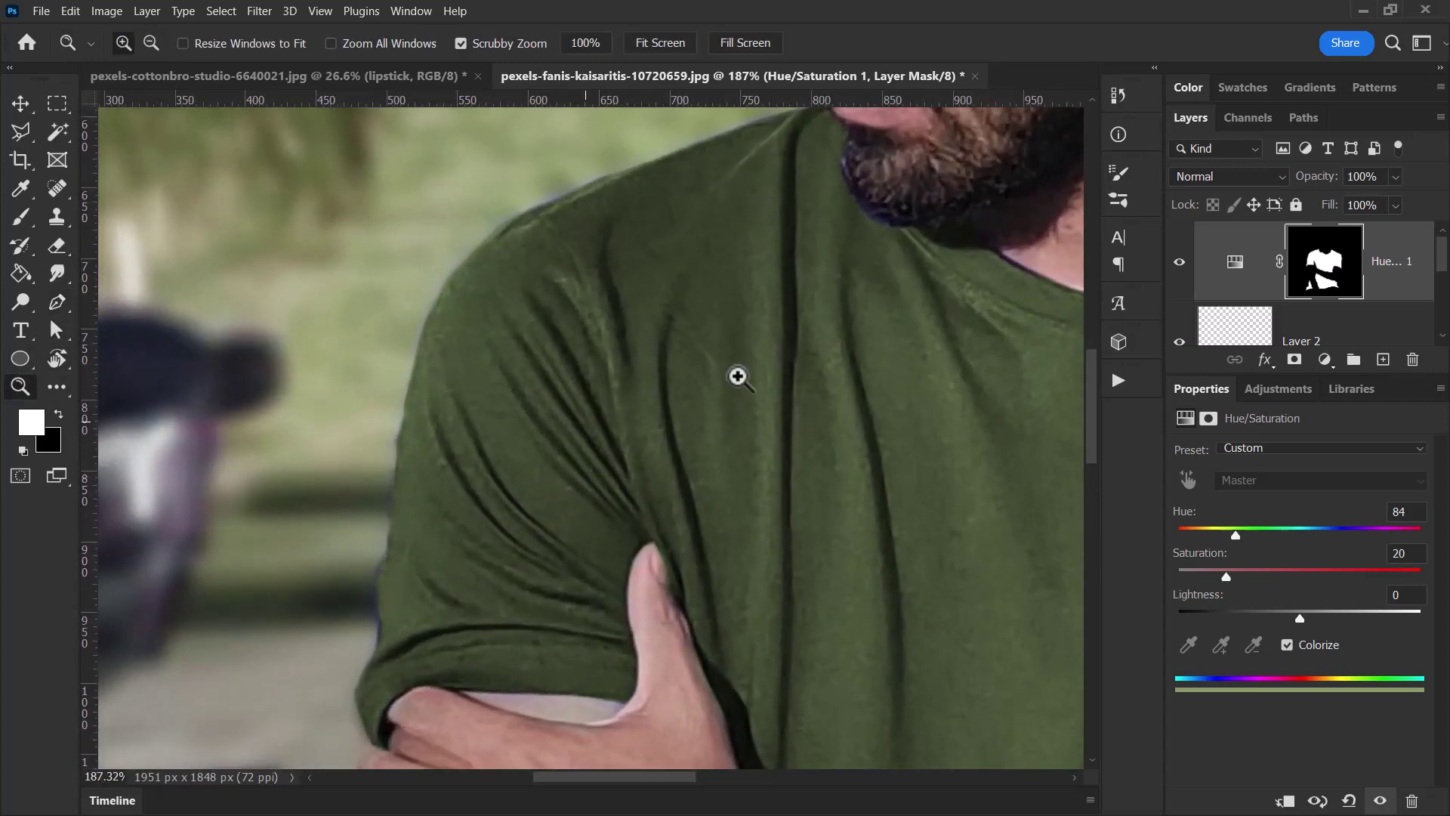
{"action": "left_click", "coordinate": [1331, 266]}
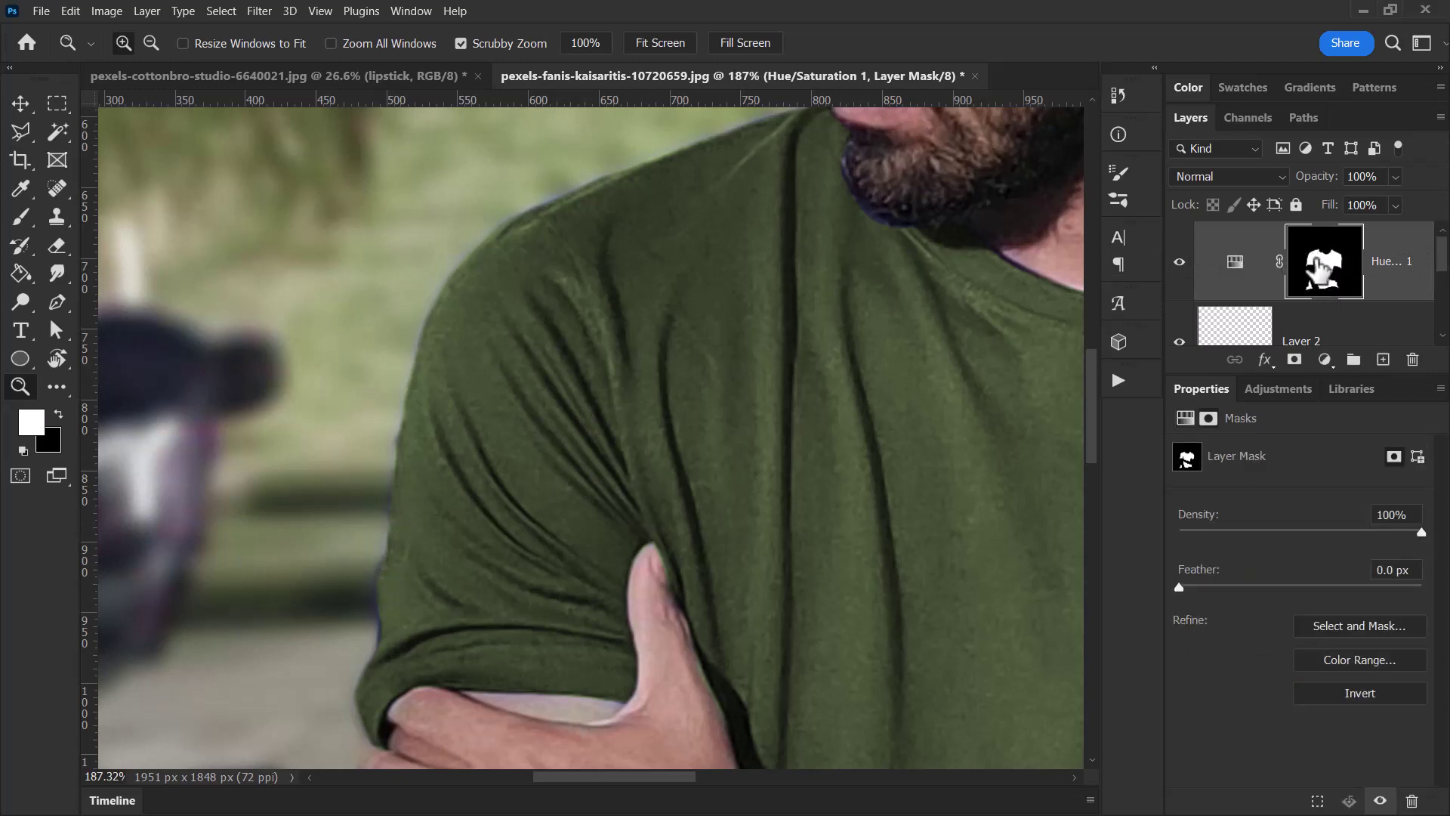
{"action": "left_click", "coordinate": [23, 225]}
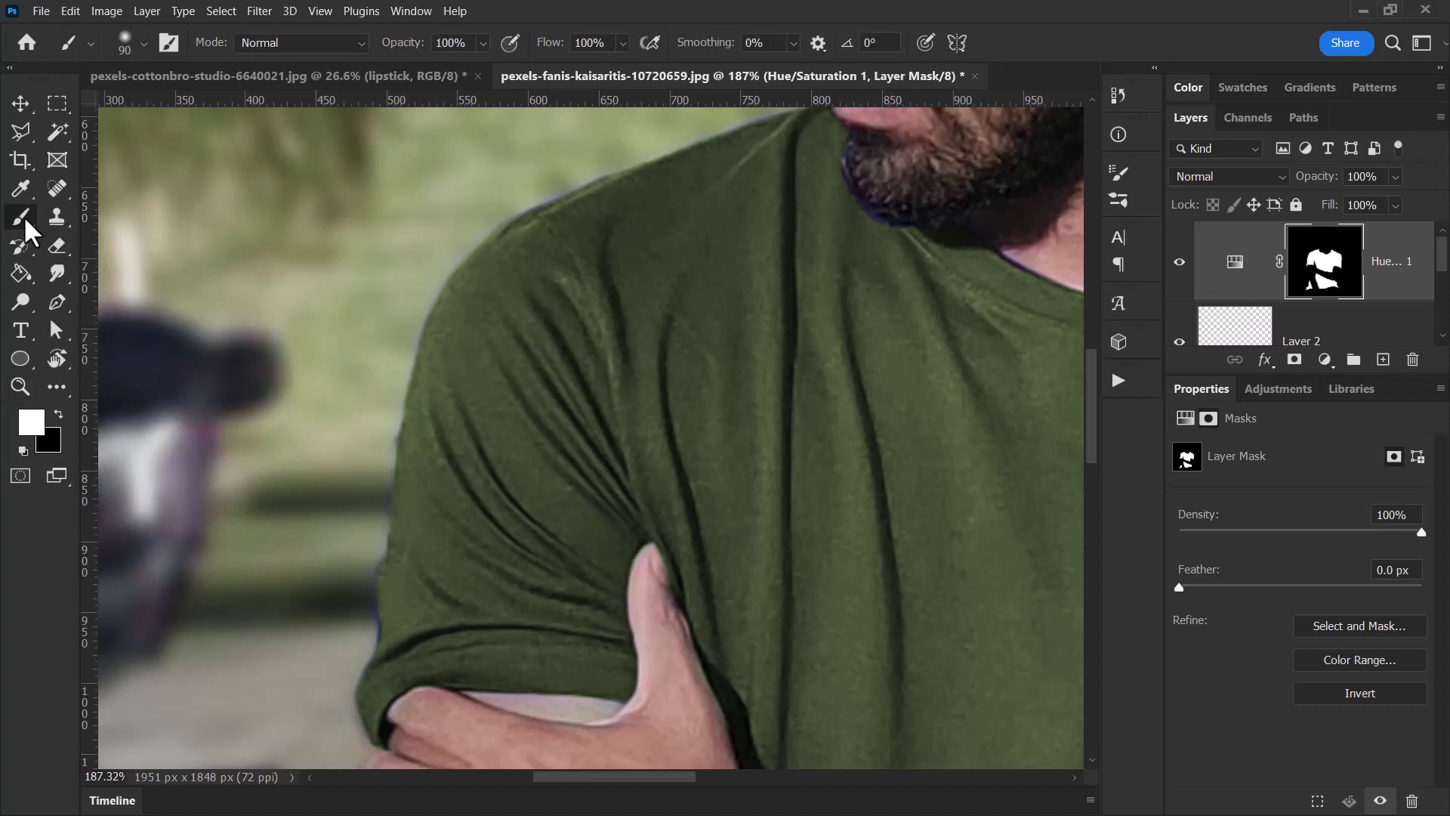
{"action": "key", "text": "bracketleft"}
{"action": "key", "text": "bracketleft"}
{"action": "key", "text": "bracketleft"}
{"action": "key", "text": "bracketleft"}
{"action": "key", "text": "bracketleft"}
{"action": "key", "text": "bracketleft"}
{"action": "key", "text": "bracketleft"}
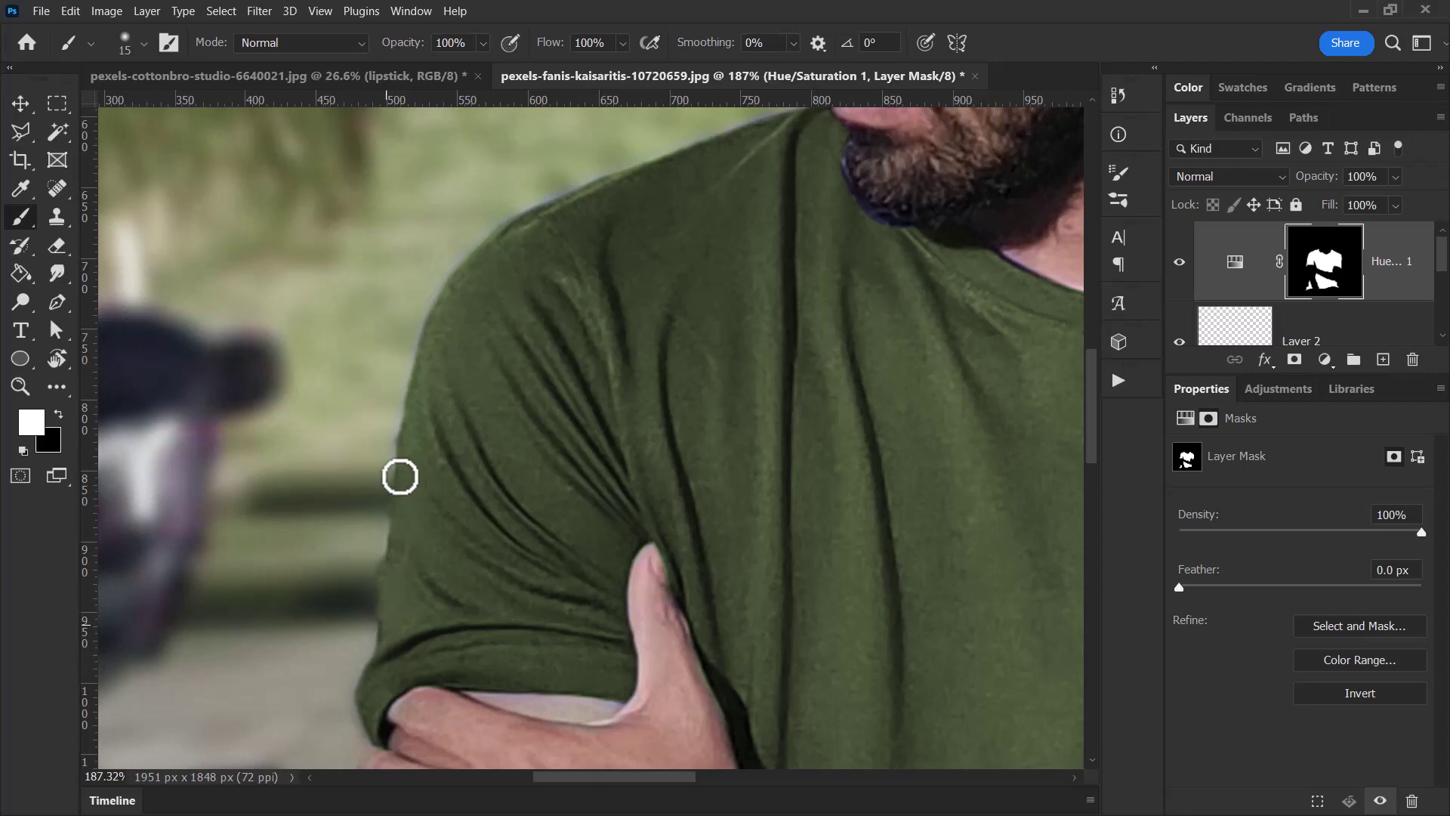
{"action": "scroll", "coordinate": [625, 178], "scroll_direction": "down", "scroll_amount": 2}
{"action": "scroll", "coordinate": [864, 194], "scroll_direction": "up", "scroll_amount": 3}
{"action": "scroll", "coordinate": [492, 265], "scroll_direction": "down", "scroll_amount": 3}
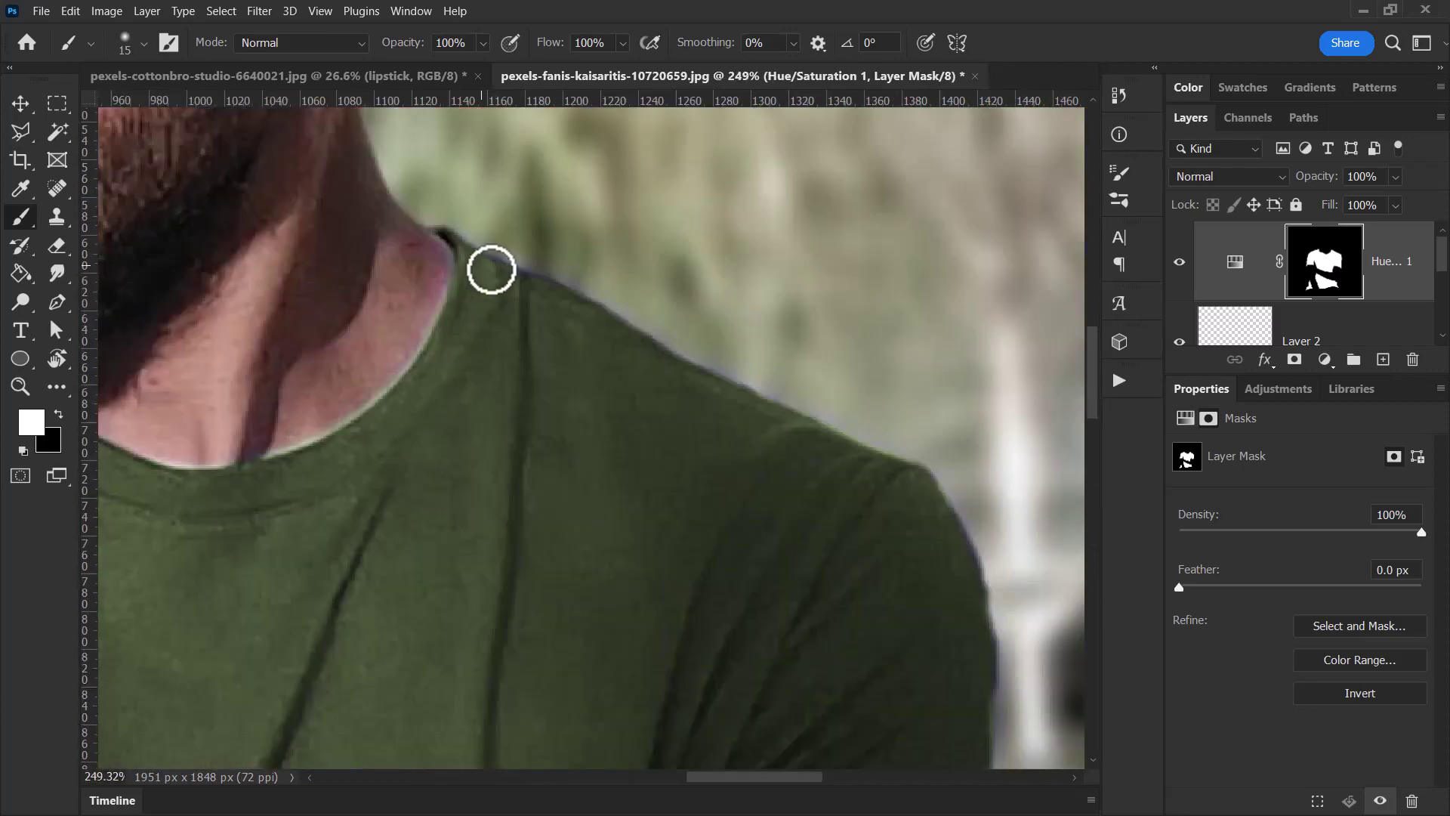
{"action": "scroll", "coordinate": [864, 253], "scroll_direction": "right", "scroll_amount": 3}
{"action": "key", "text": "ctrl+0"}
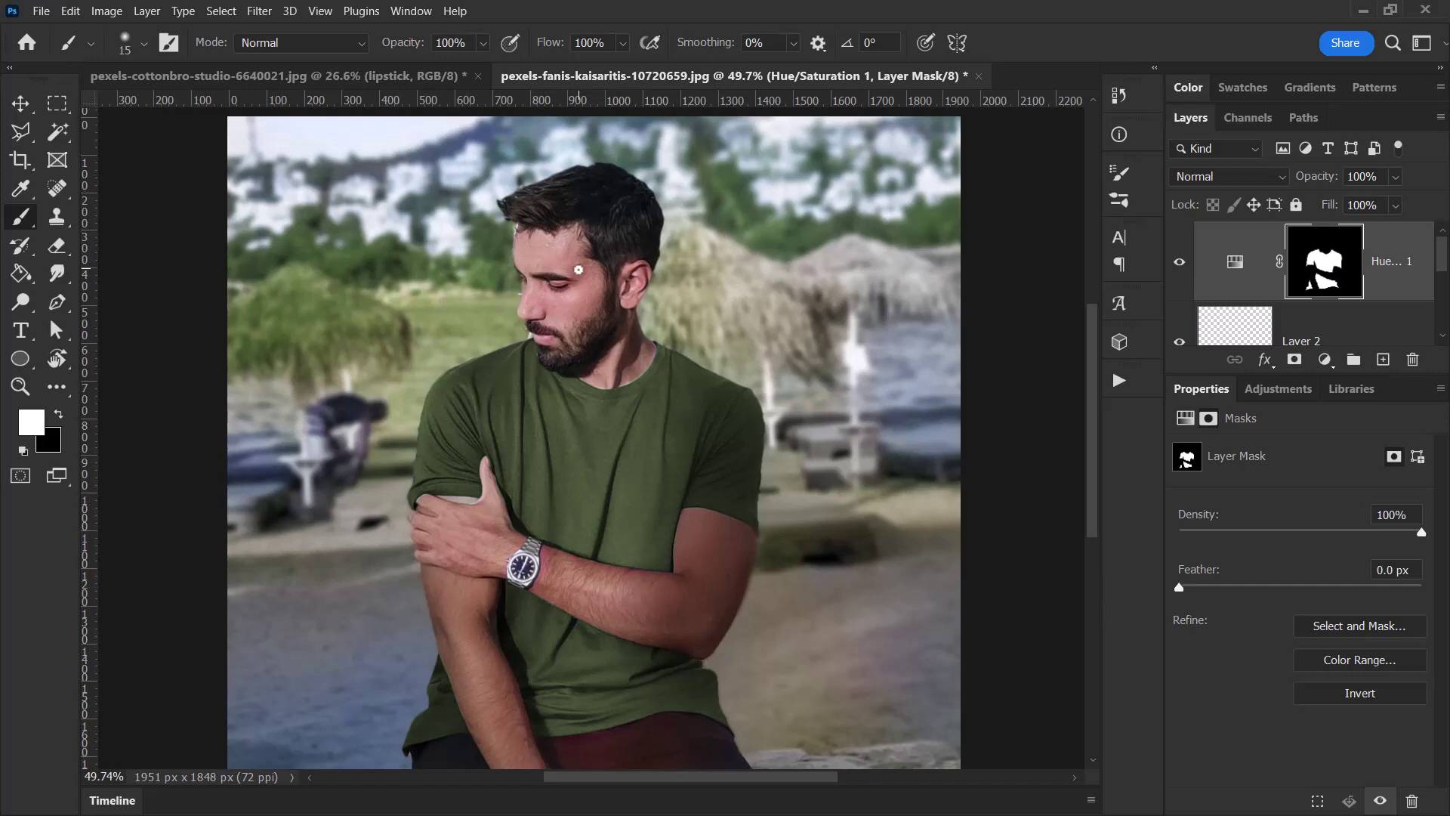
{"action": "scroll", "coordinate": [547, 289], "scroll_direction": "up", "scroll_amount": 3}
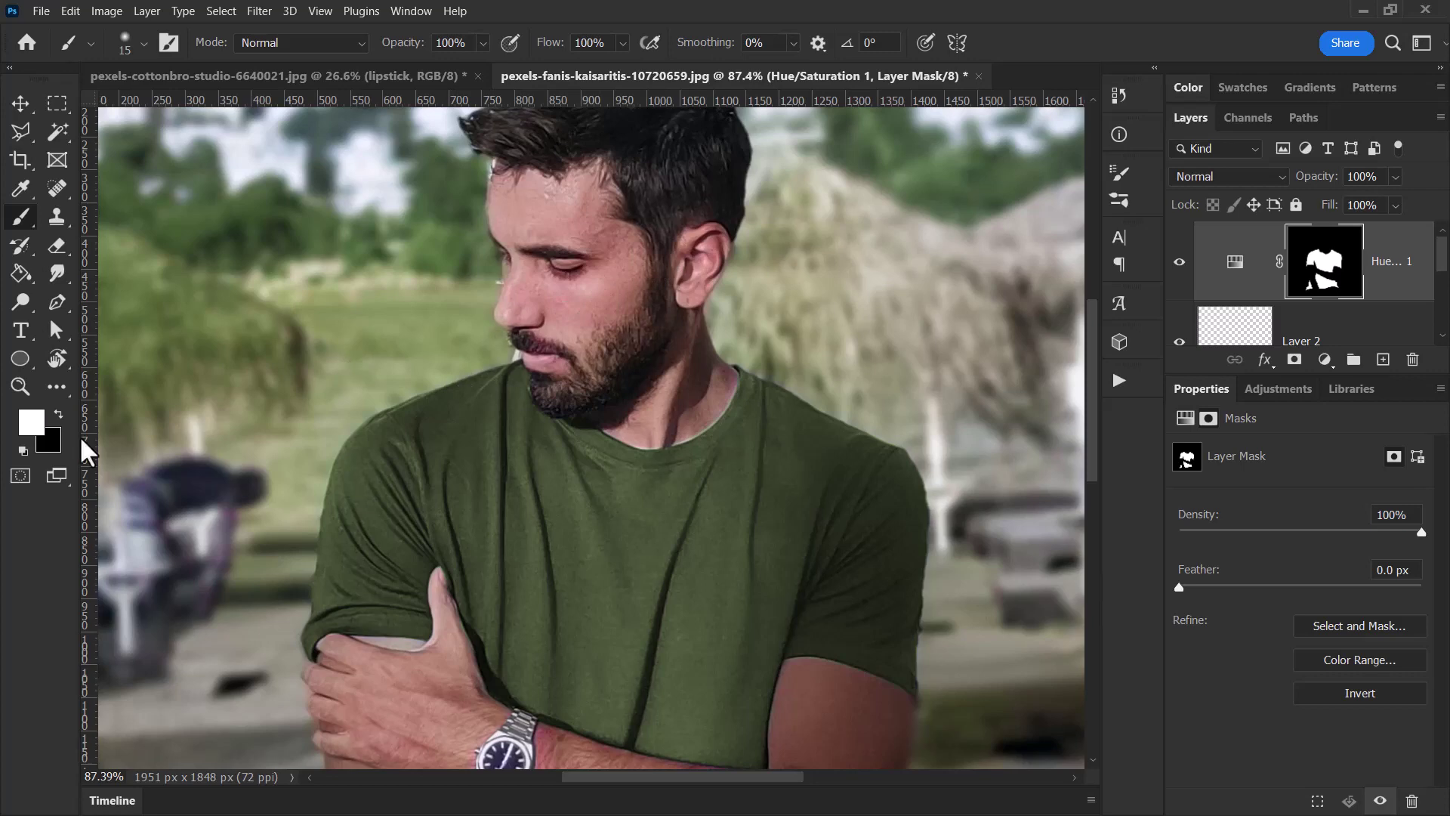
Set the foreground colour to black and expand the Layers panel to show all layers
{"action": "left_click", "coordinate": [30, 423]}
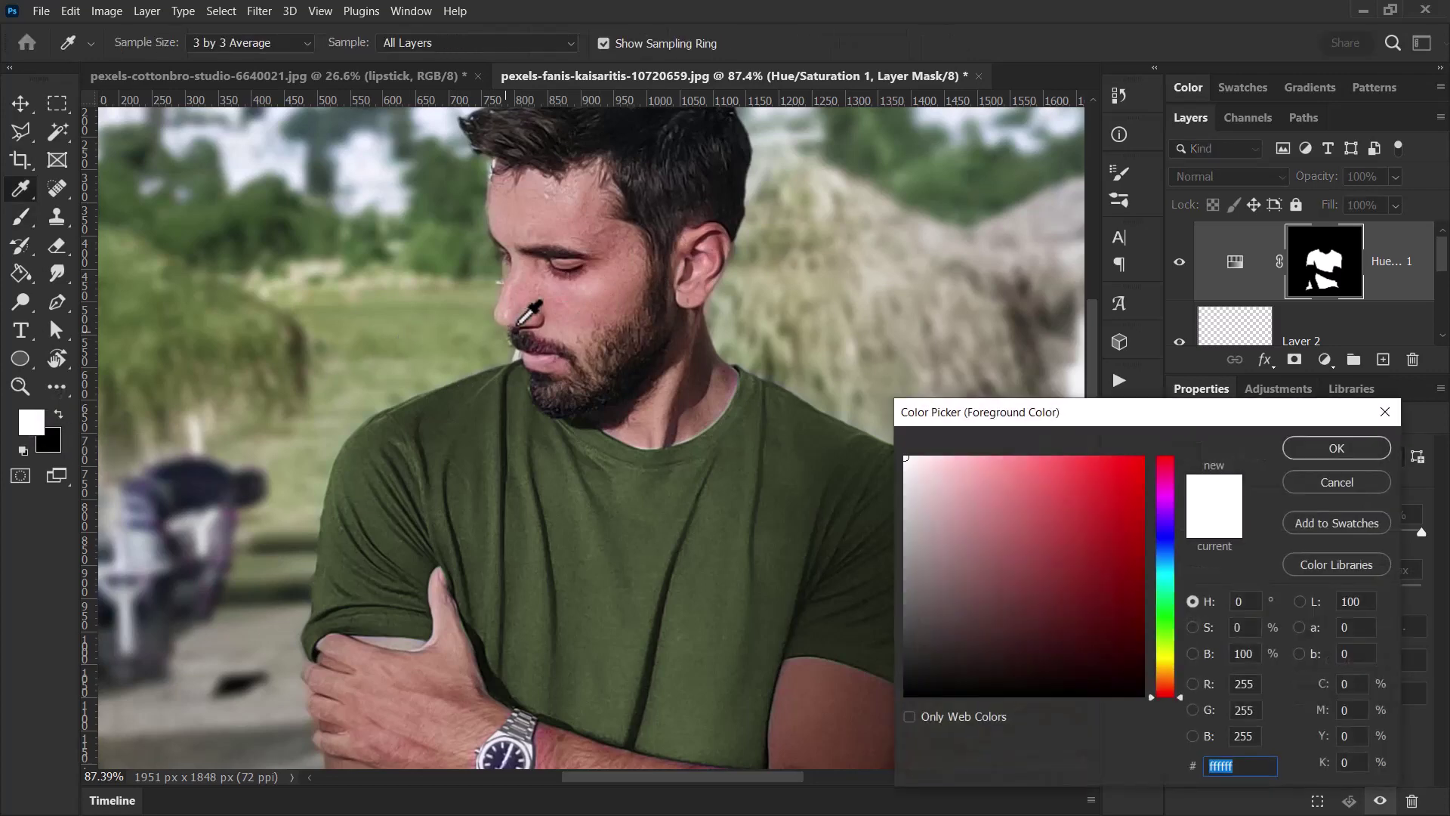
{"action": "left_click", "coordinate": [583, 297]}
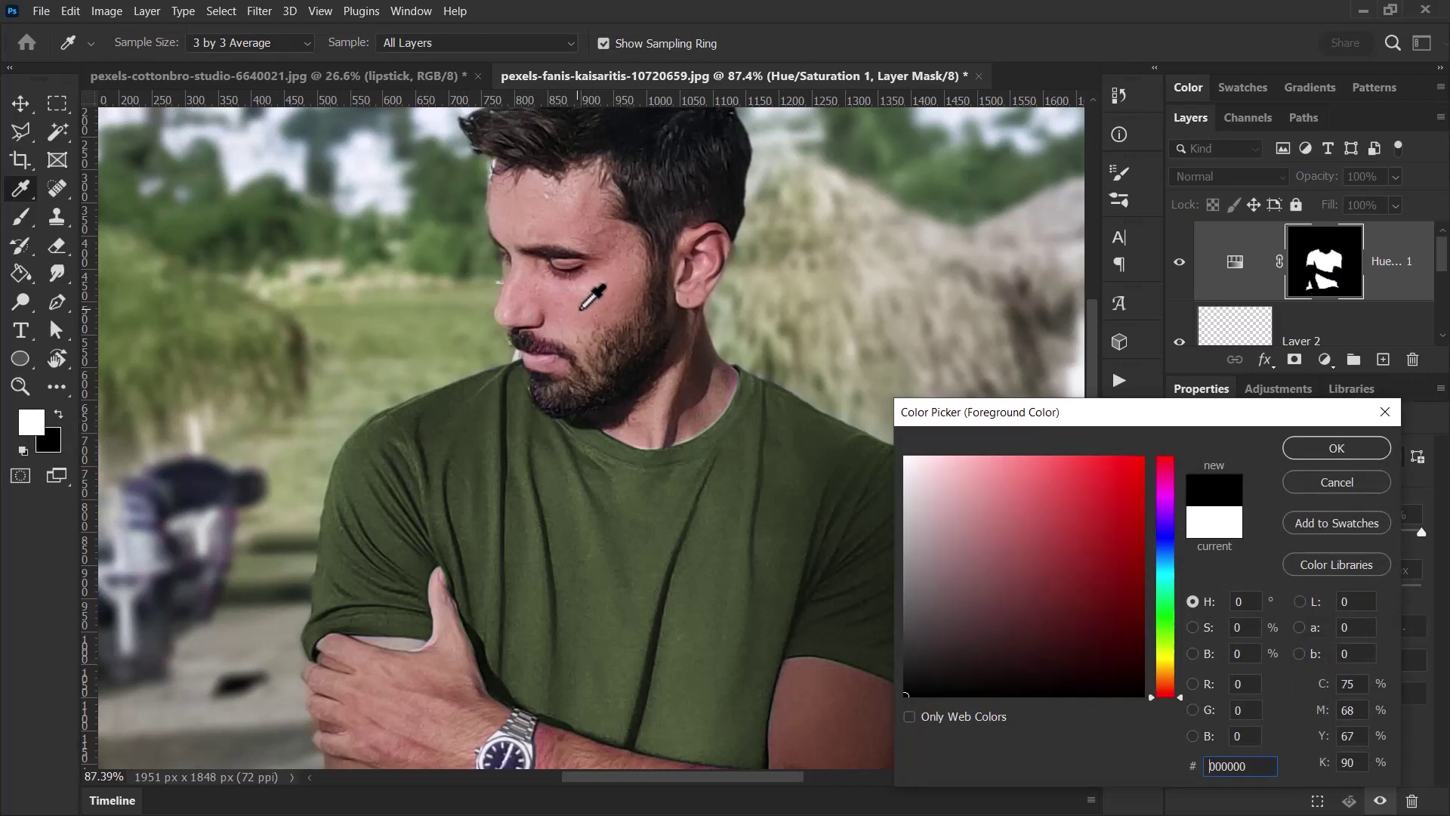
{"action": "left_click", "coordinate": [1335, 448]}
{"action": "key", "text": "b"}
{"action": "scroll", "coordinate": [597, 390], "scroll_direction": "down", "scroll_amount": 2}
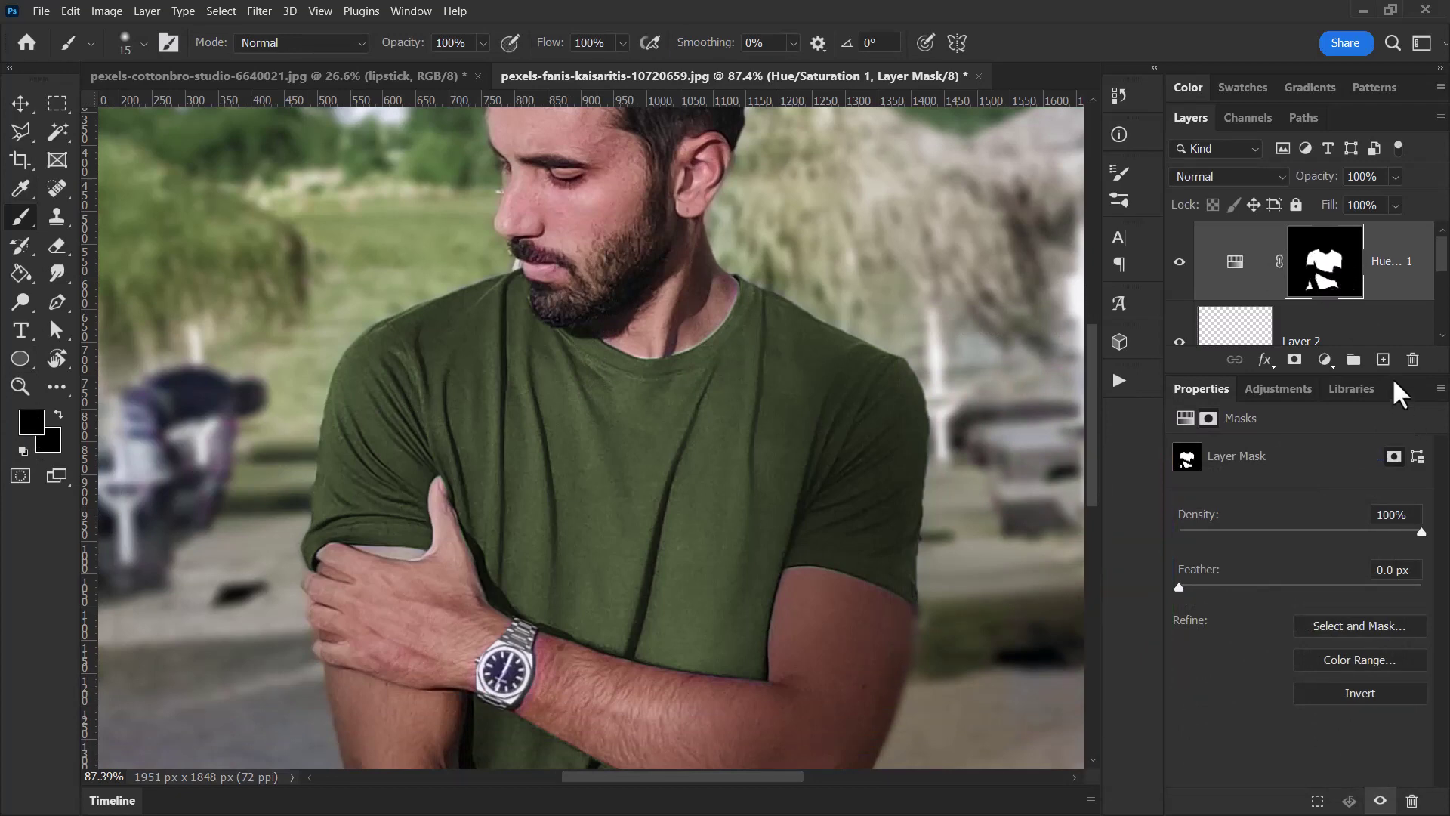
{"action": "left_click_drag", "start_coordinate": [1396, 393], "coordinate": [1395, 600]}
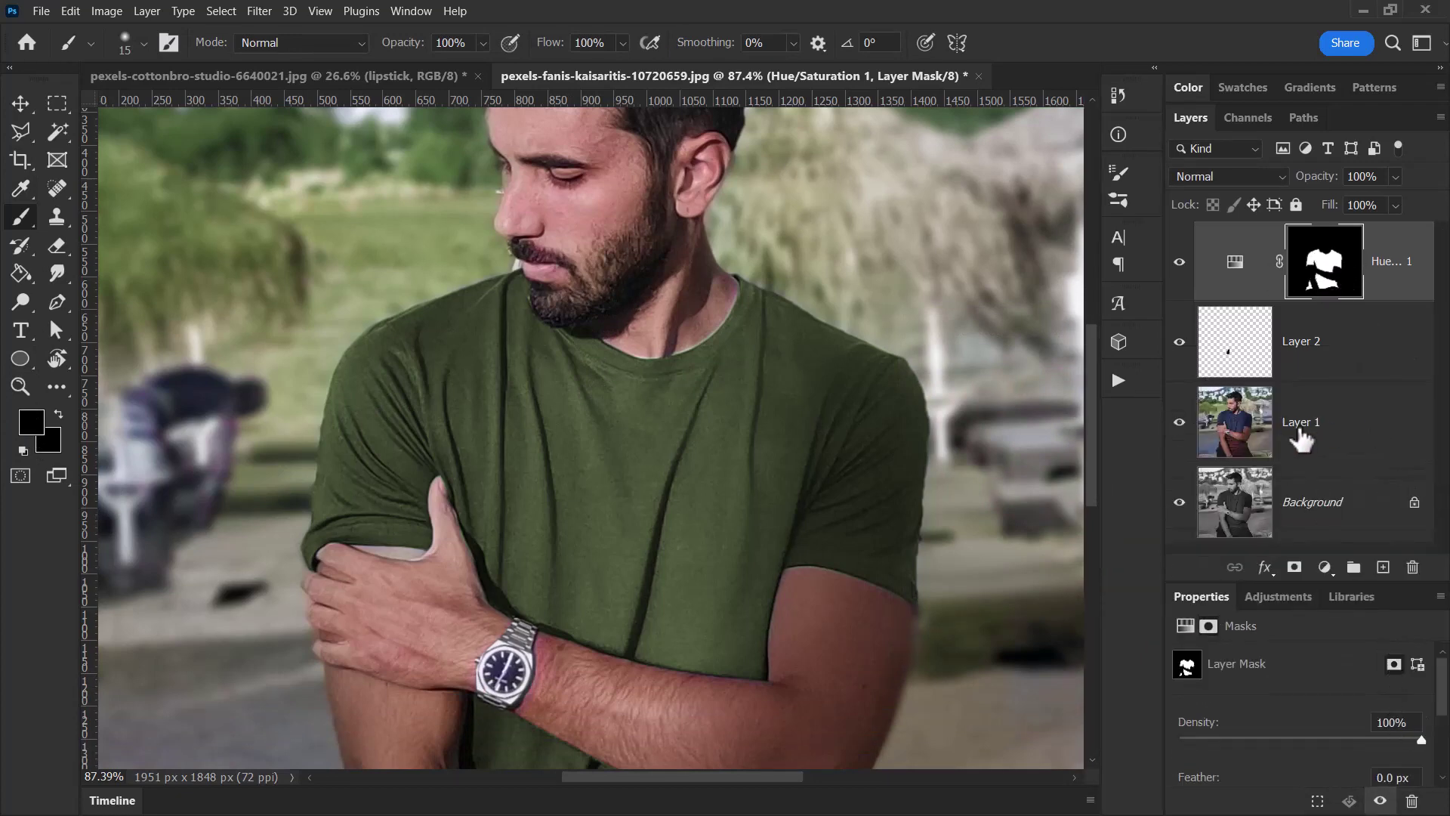
Select Layer 1 and sample a skin tone from the forearm with the Eyedropper
{"action": "left_click", "coordinate": [1300, 438]}
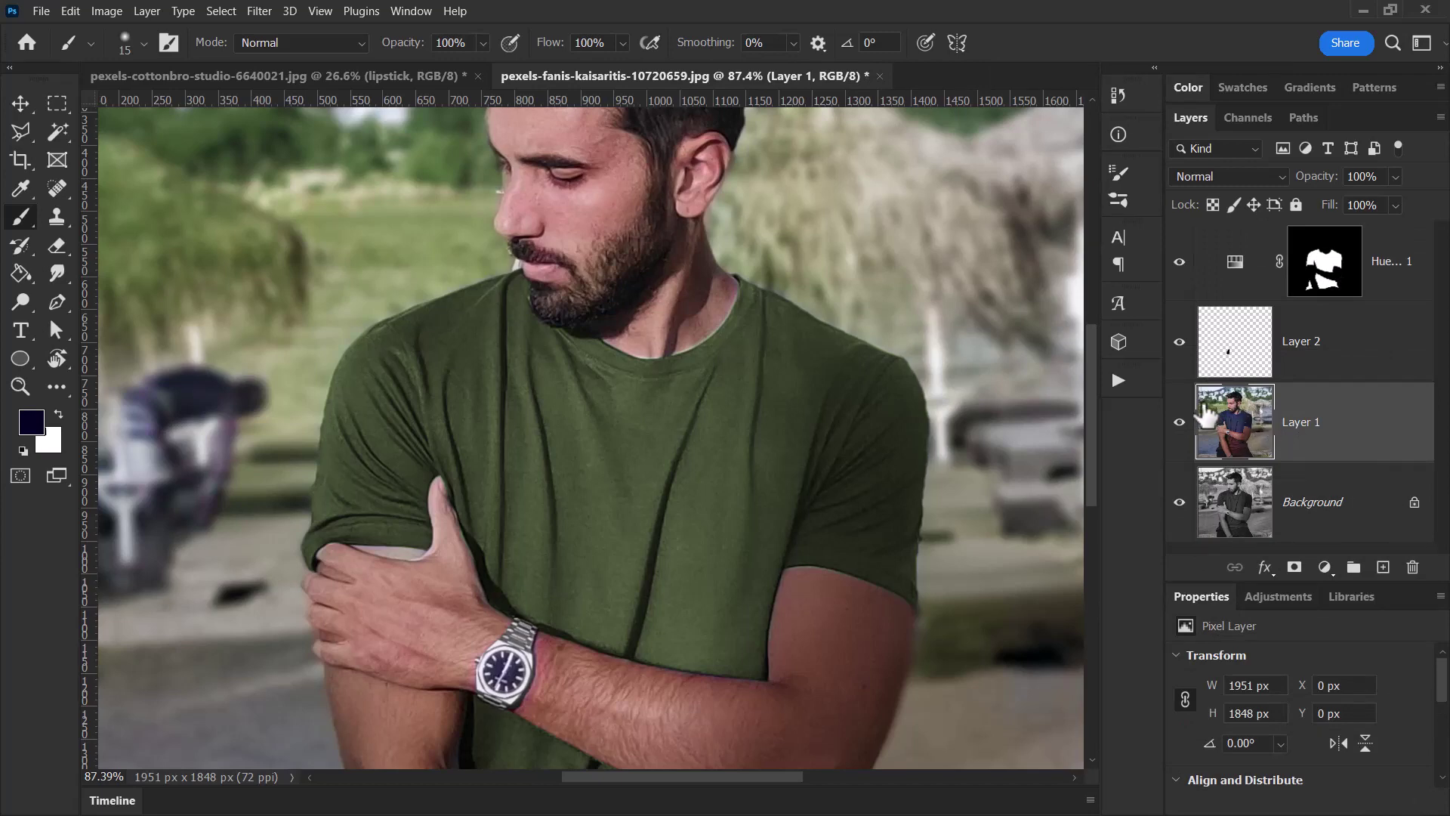
{"action": "scroll", "coordinate": [427, 463], "scroll_direction": "down", "scroll_amount": 2}
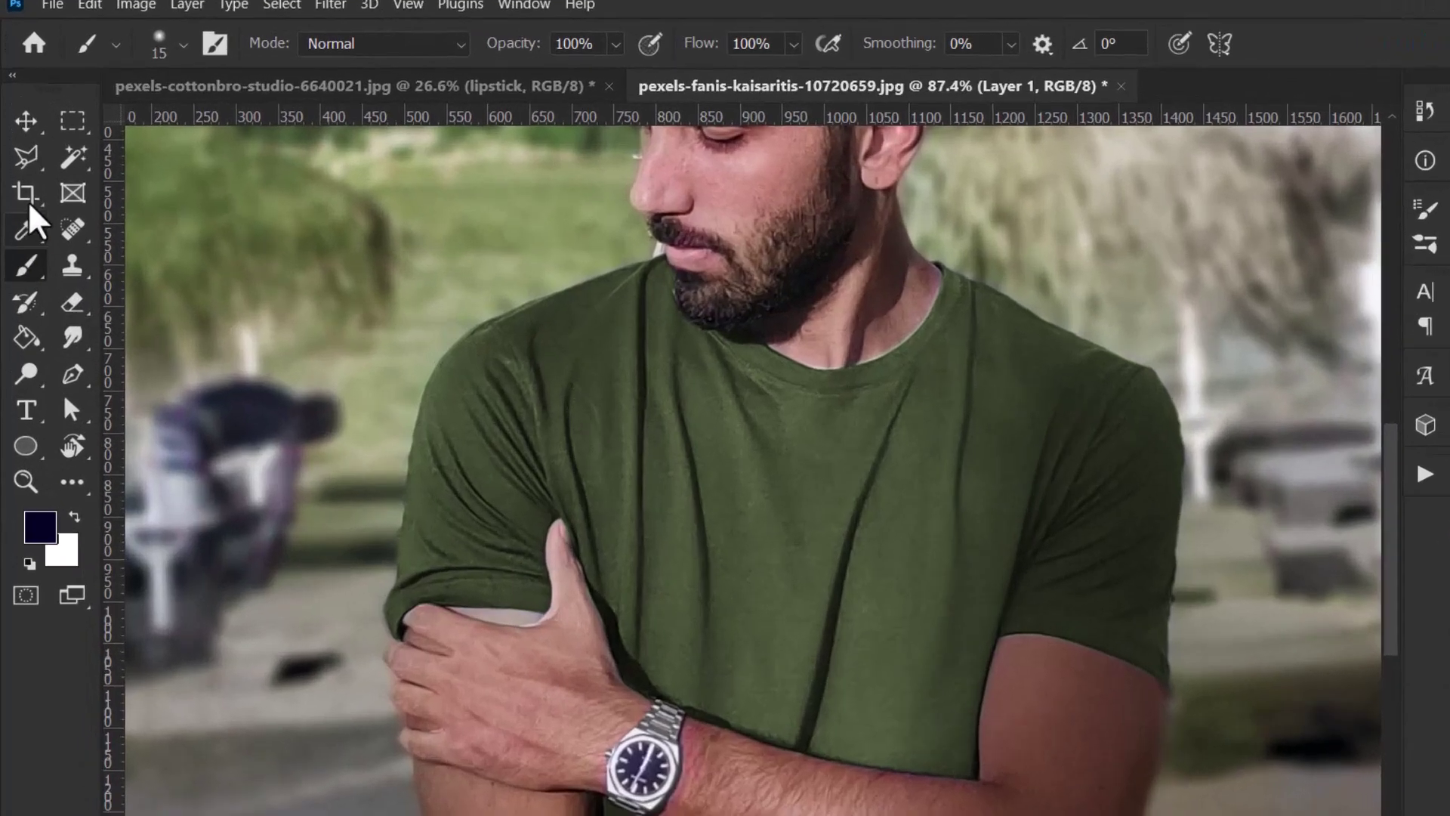
{"action": "left_click", "coordinate": [56, 133]}
{"action": "left_click", "coordinate": [18, 190]}
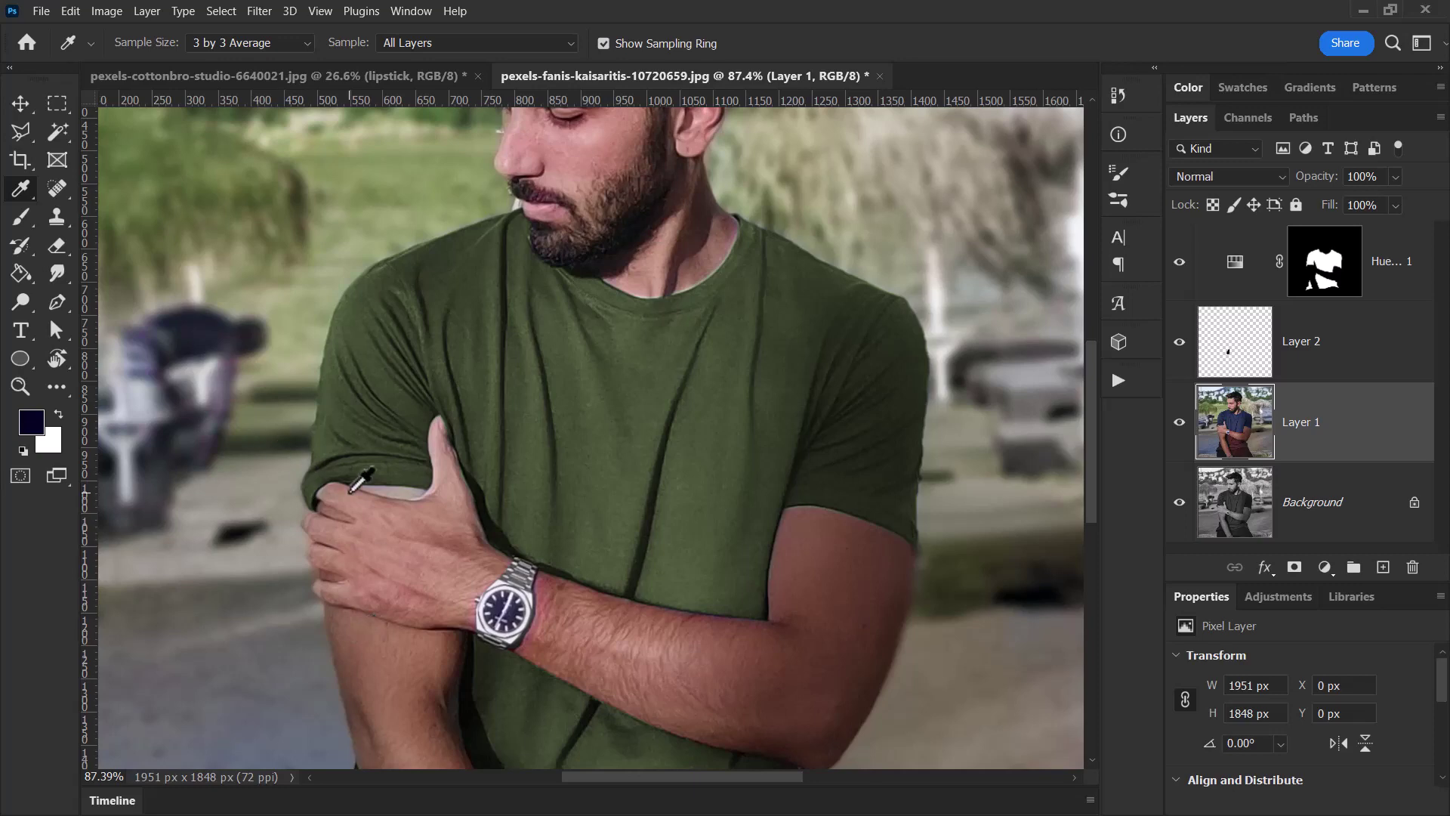
{"action": "left_click", "coordinate": [365, 633]}
Add Layer 3 above Layer 1 in Color blend mode and take up the Brush
{"action": "left_click", "coordinate": [1383, 568]}
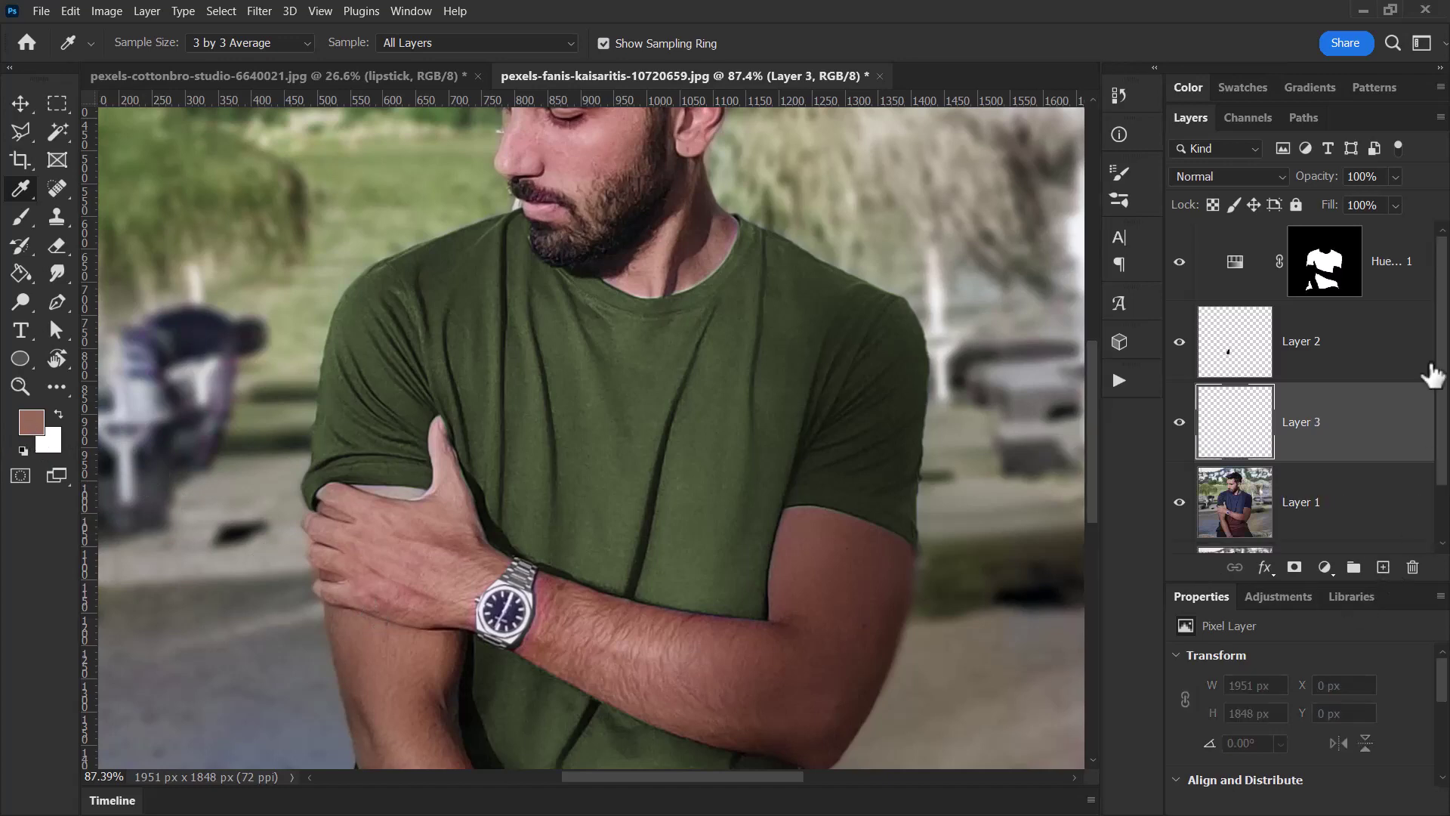
{"action": "left_click", "coordinate": [1269, 172]}
{"action": "left_click", "coordinate": [1204, 669]}
{"action": "left_click", "coordinate": [21, 218]}
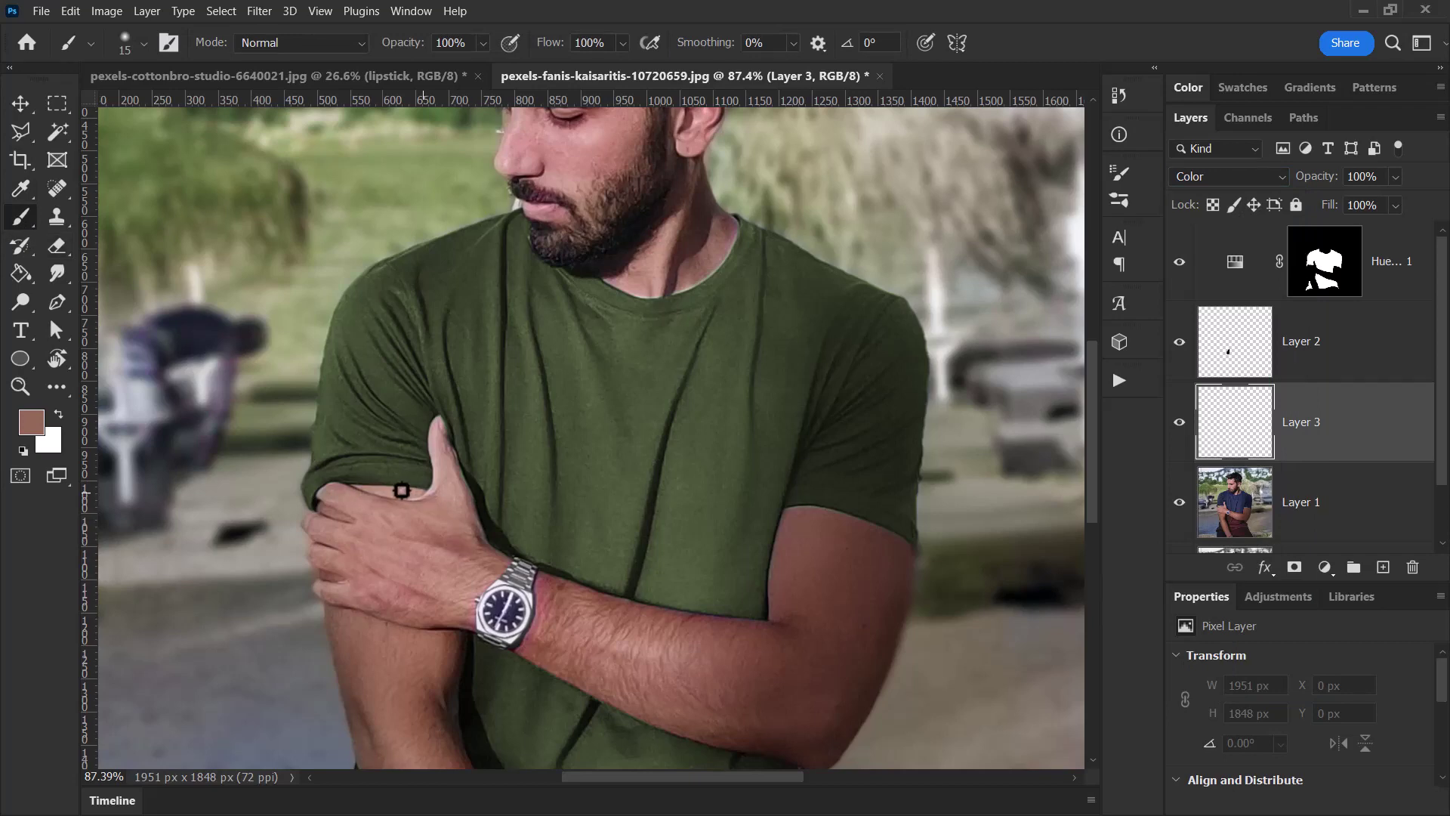
{"action": "scroll", "coordinate": [485, 479], "scroll_direction": "down", "scroll_amount": 4}
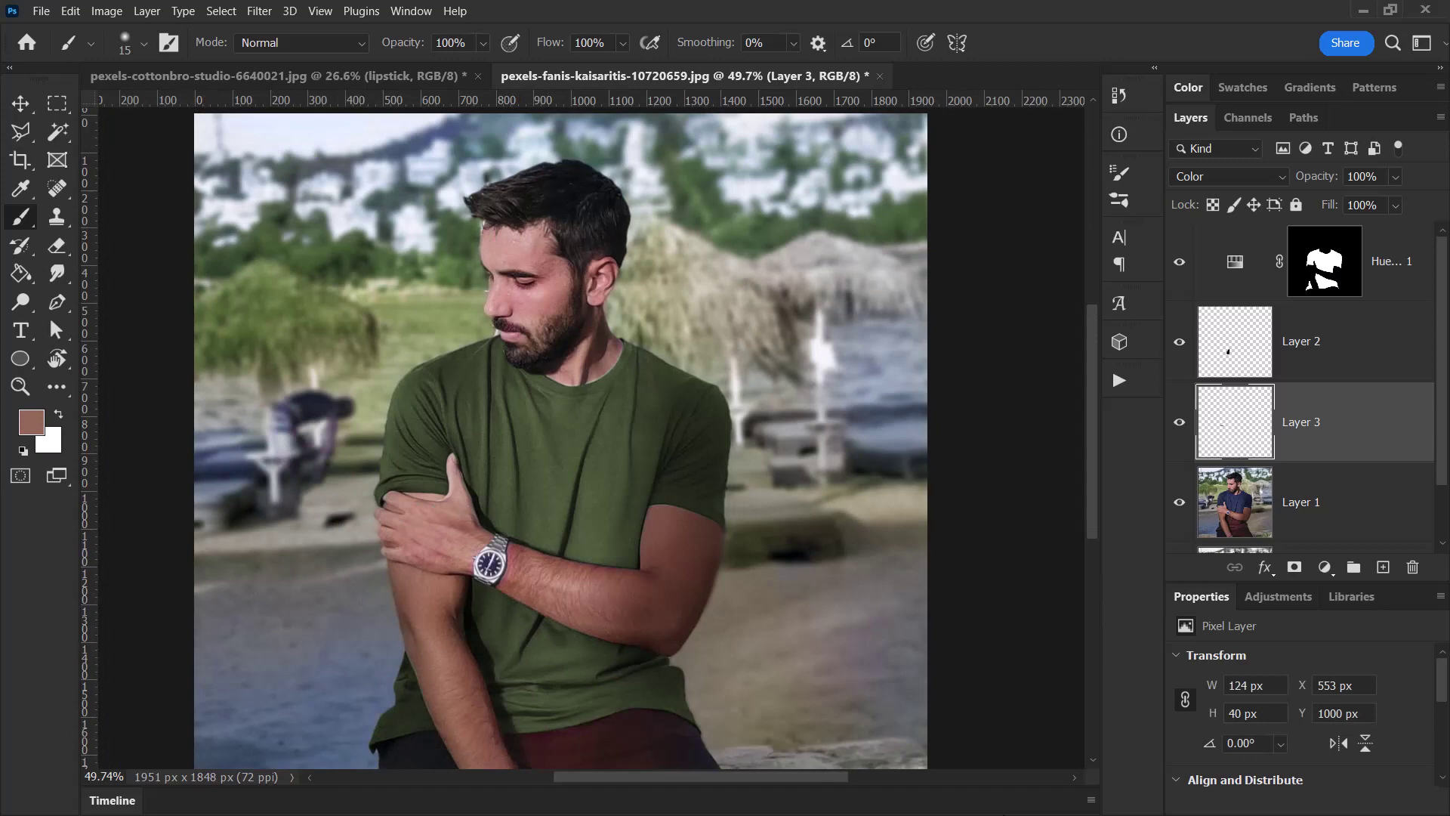